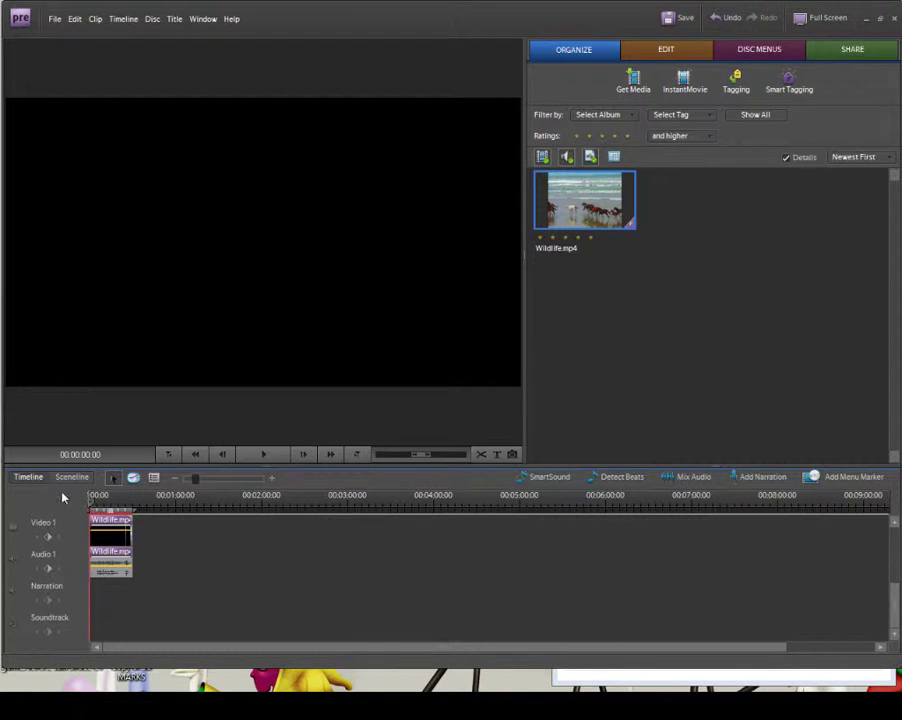
Play the first few seconds of the Wildlife clip on the timeline and pause it.
key(space)
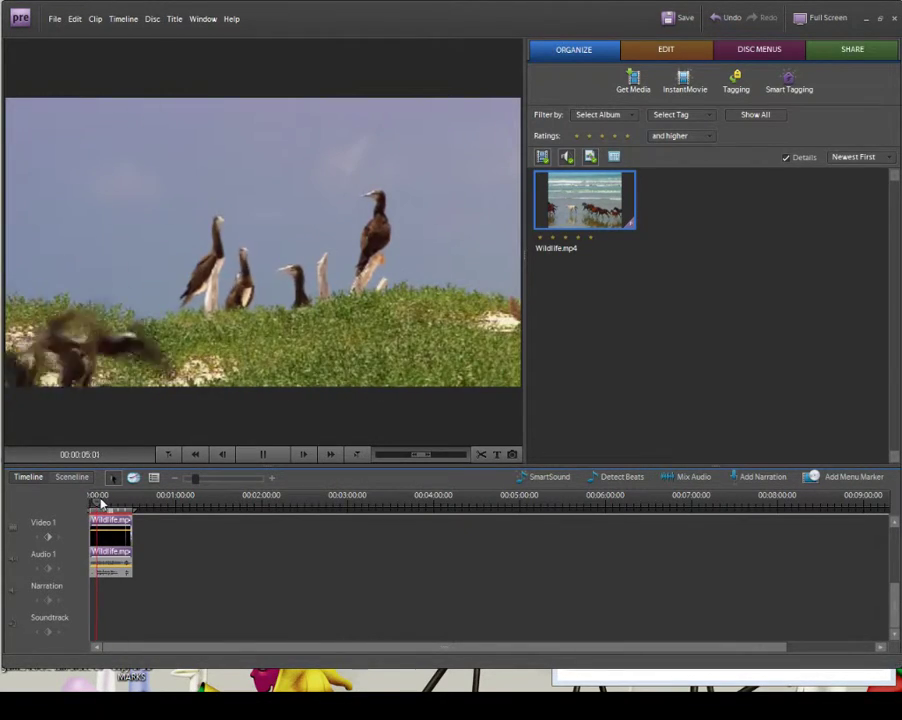
key(space)
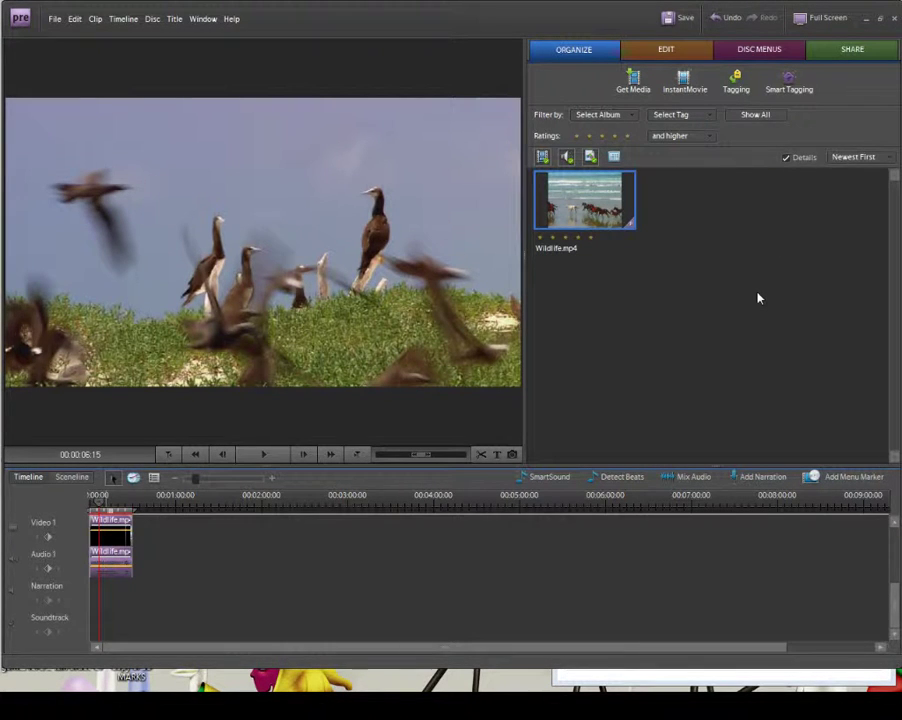
Import the bird-flapping-wings, raven-call, waves-washing and cabalgando (1) sound files from the Downloads folder on the computer.
click(631, 88)
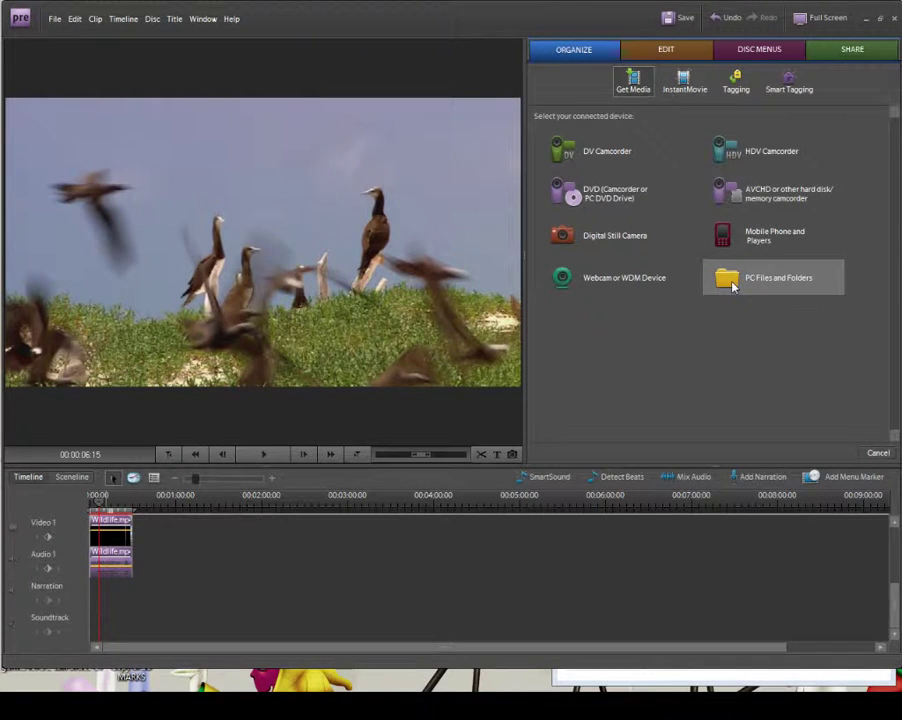
click(752, 283)
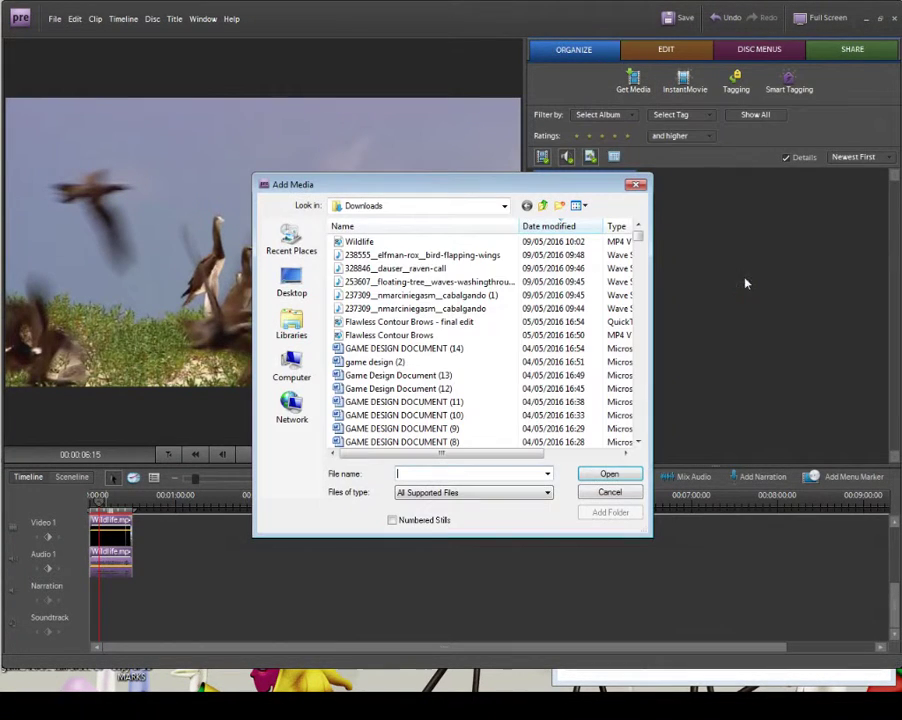
click(410, 295)
shift+click(408, 256)
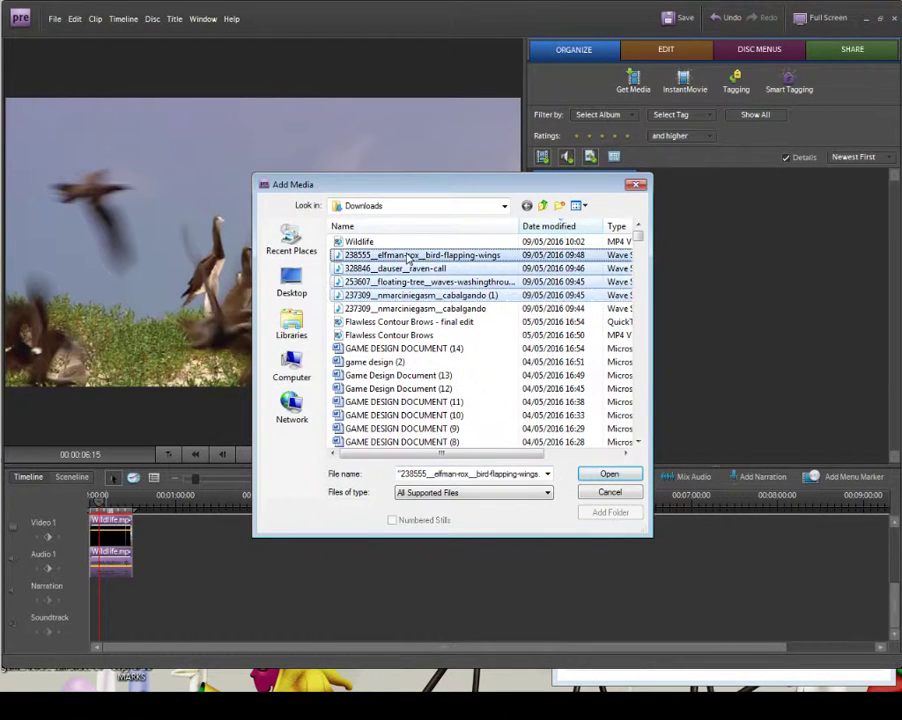
click(617, 479)
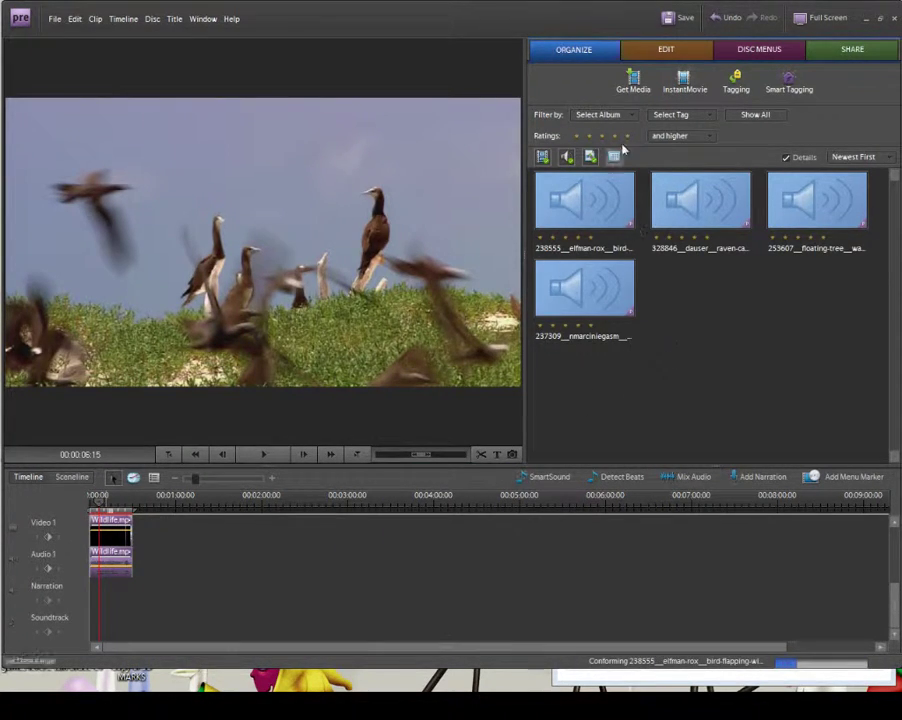
click(644, 88)
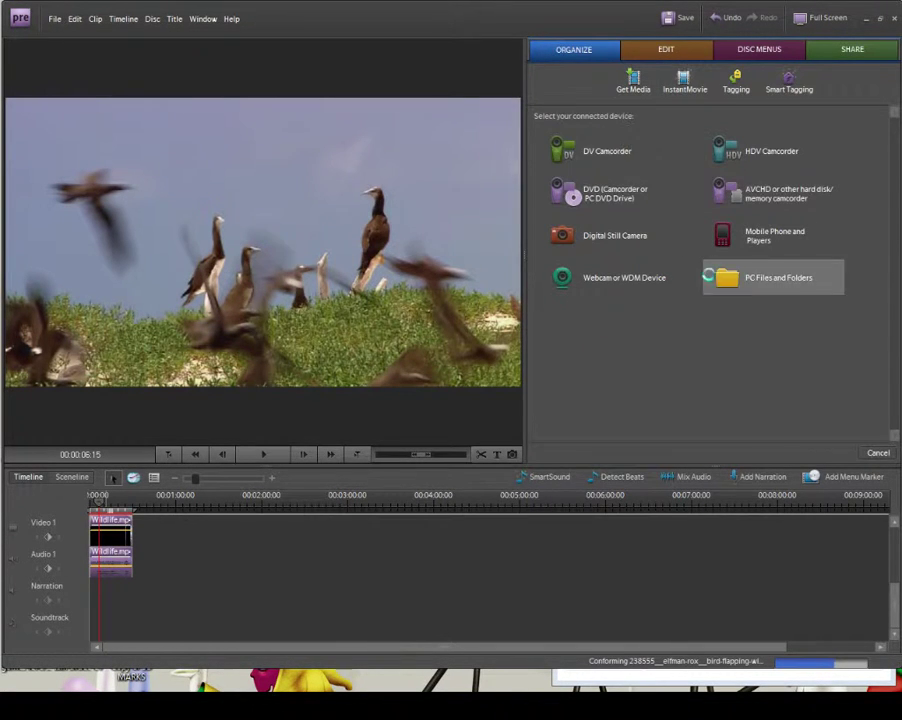
click(723, 277)
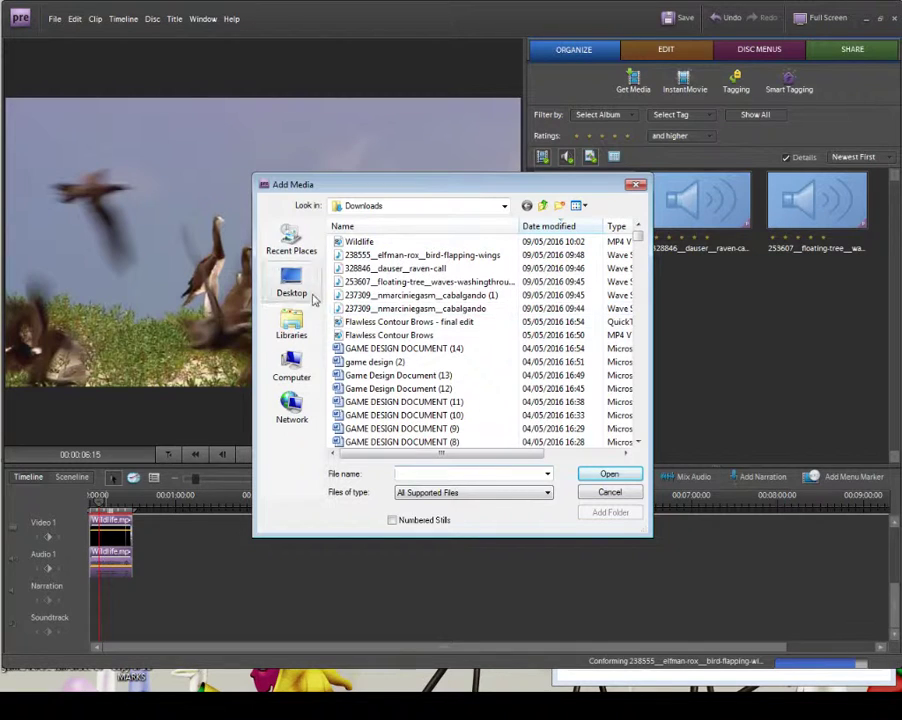
click(289, 292)
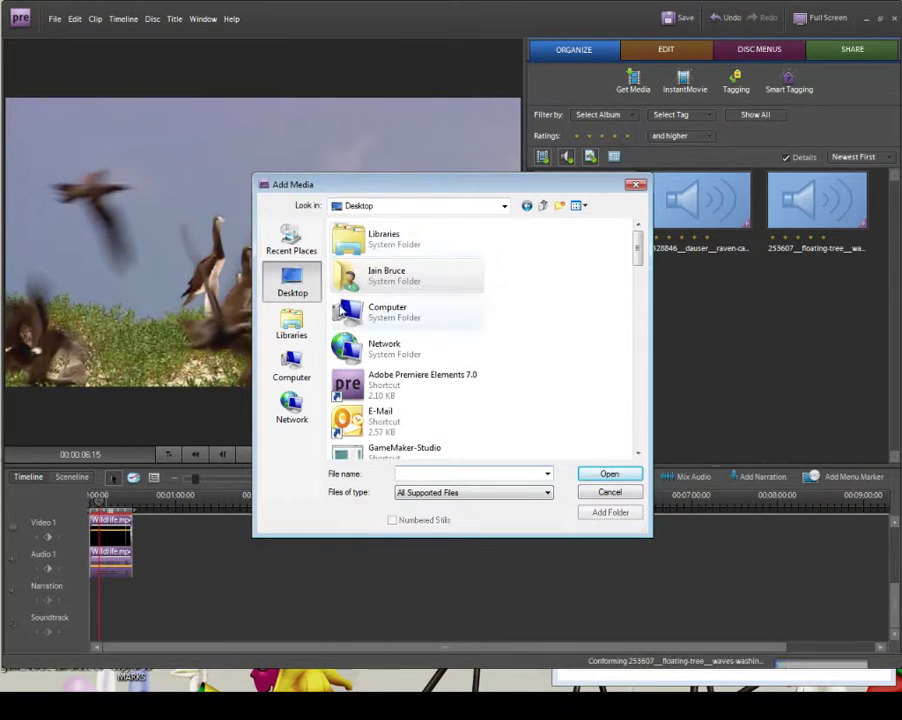
mouse_move(637, 238)
mouse_down()
mouse_move(638, 448)
mouse_move(644, 240)
mouse_up()
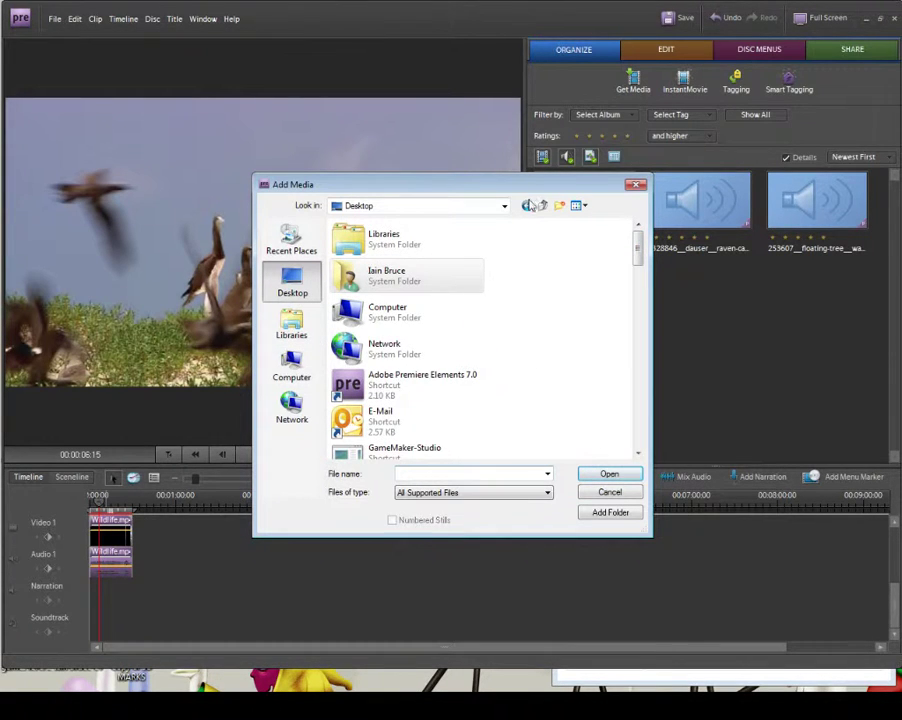
click(577, 205)
click(515, 285)
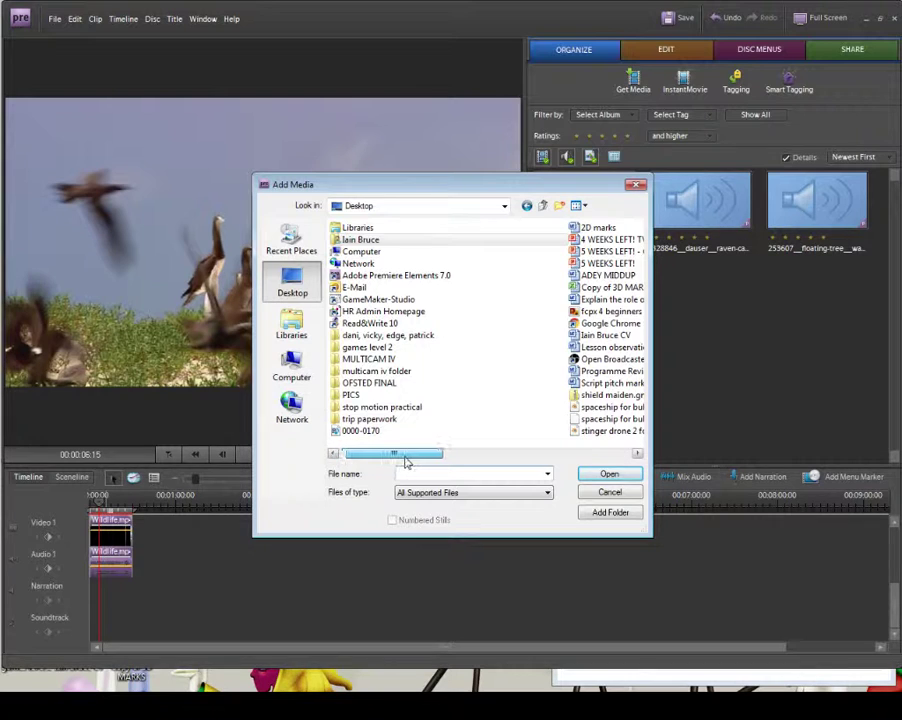
drag(405, 460, 511, 467)
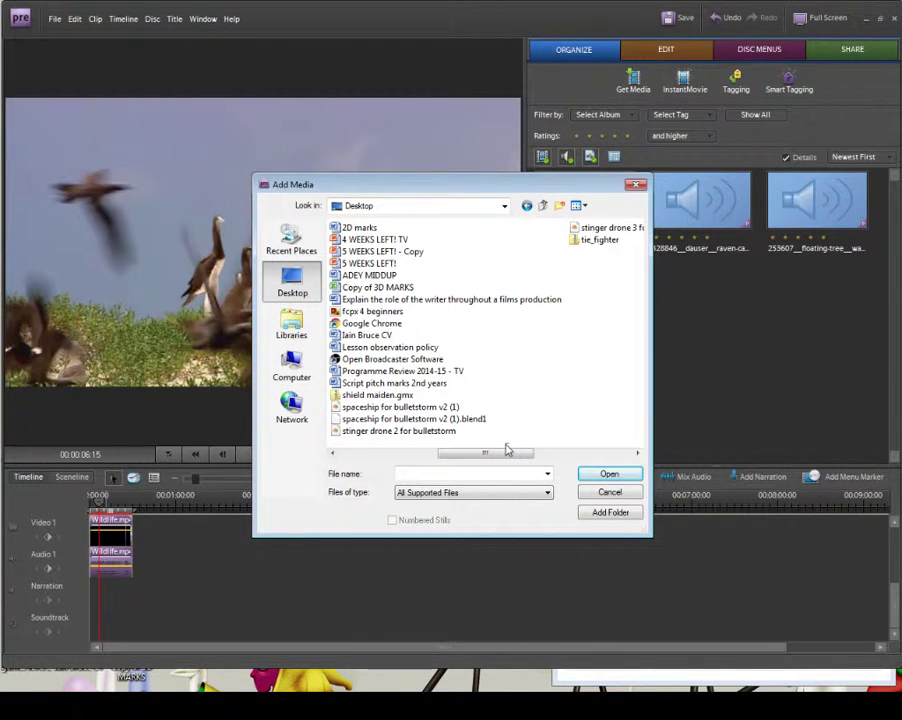
drag(507, 451, 410, 452)
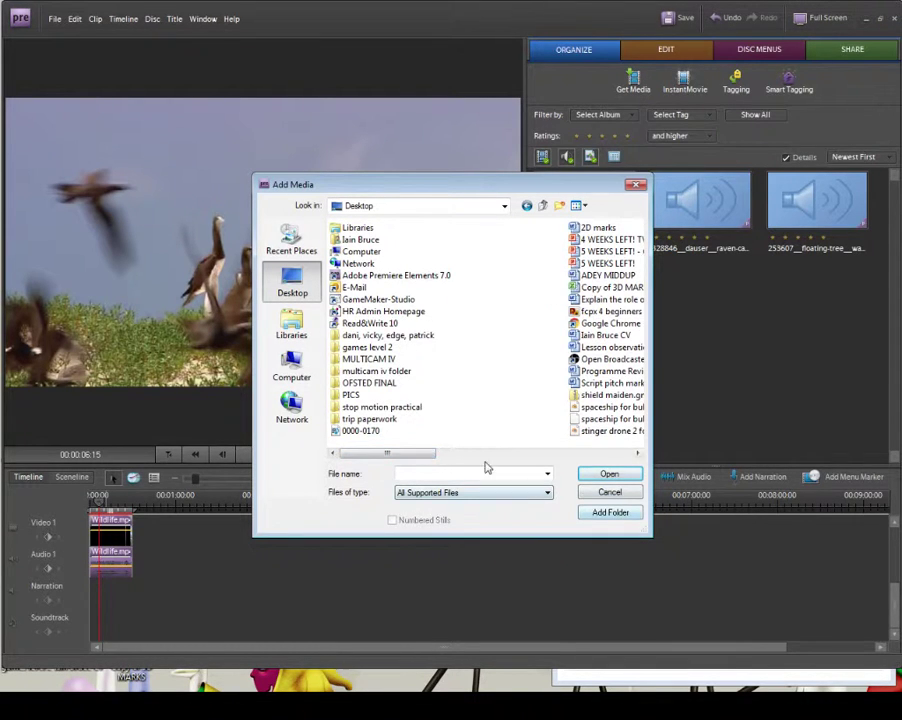
click(610, 492)
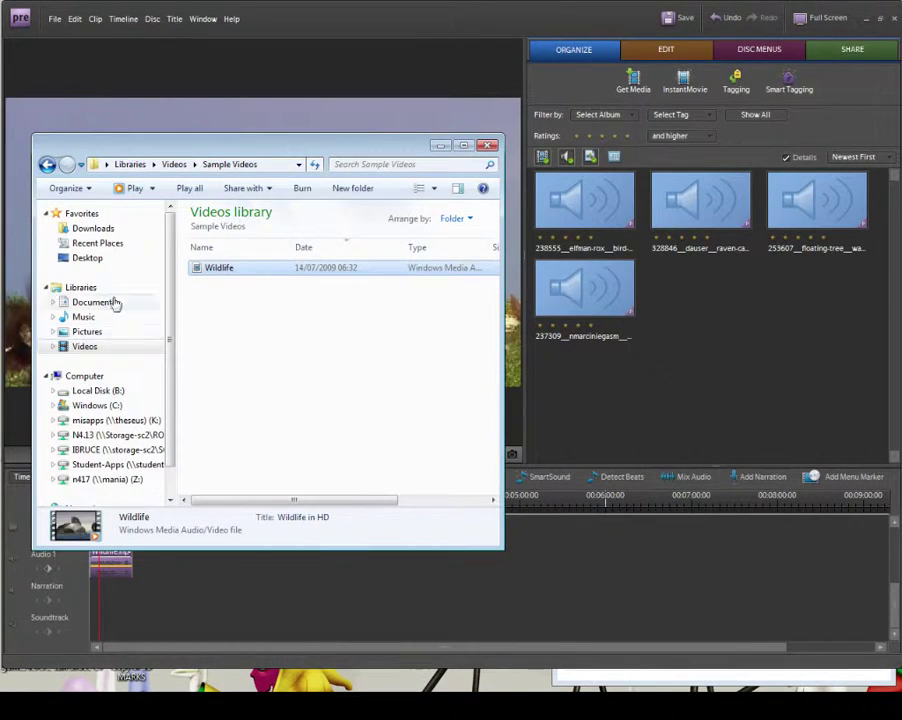
Add the "voiceover nature" audio file from the Desktop folder to the project media and show all media.
click(116, 262)
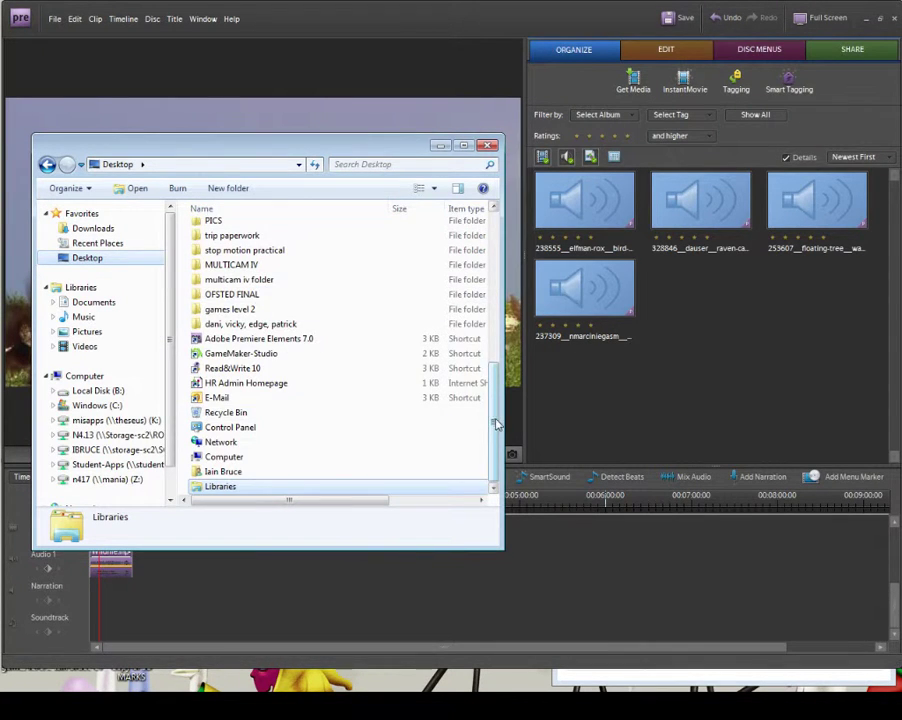
drag(494, 420, 493, 290)
scroll(493, 290, up, 1)
click(229, 231)
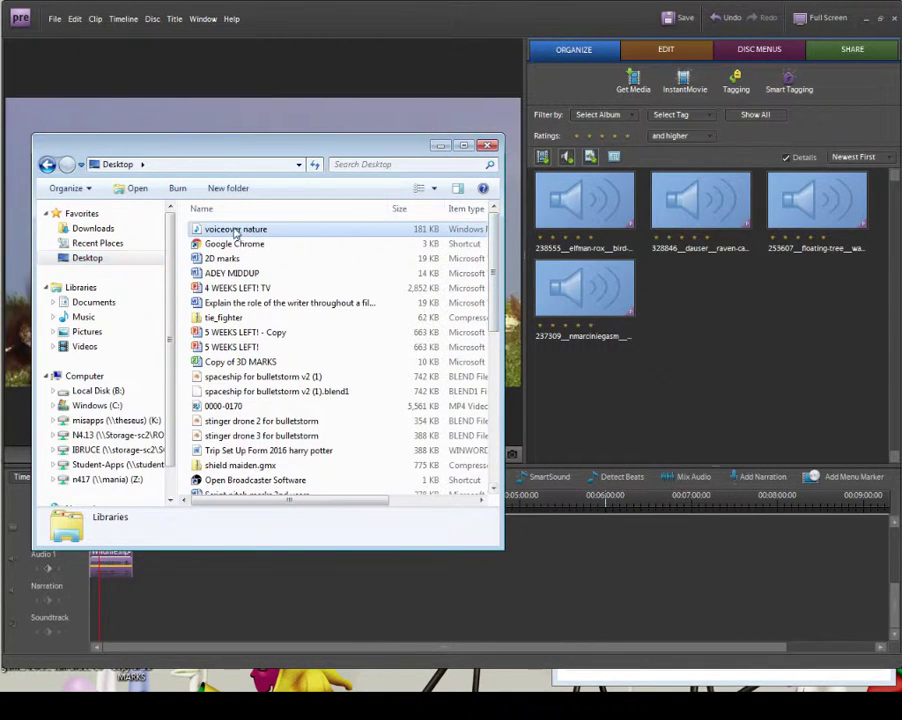
drag(229, 232, 705, 383)
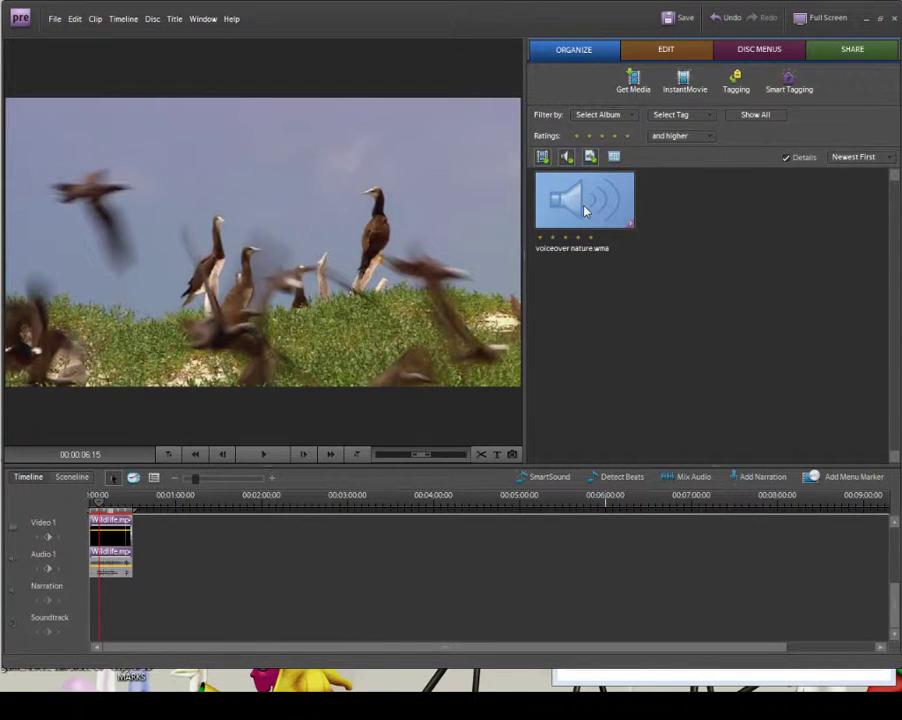
click(752, 116)
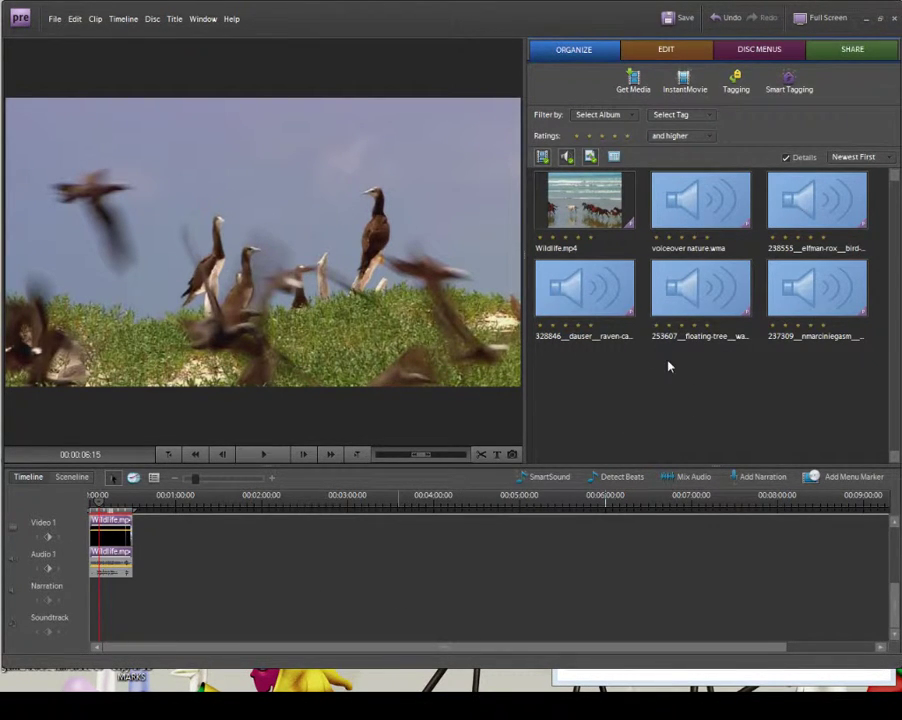
Import the audio file 01 Track 1 from the Unknown artist album in the Music library.
click(633, 80)
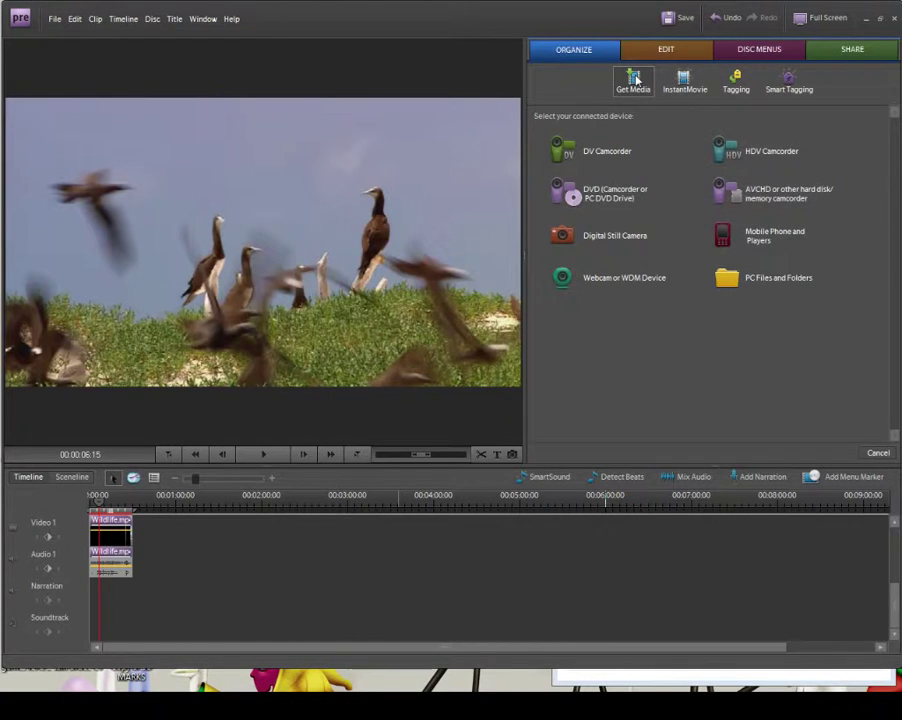
click(750, 283)
click(291, 324)
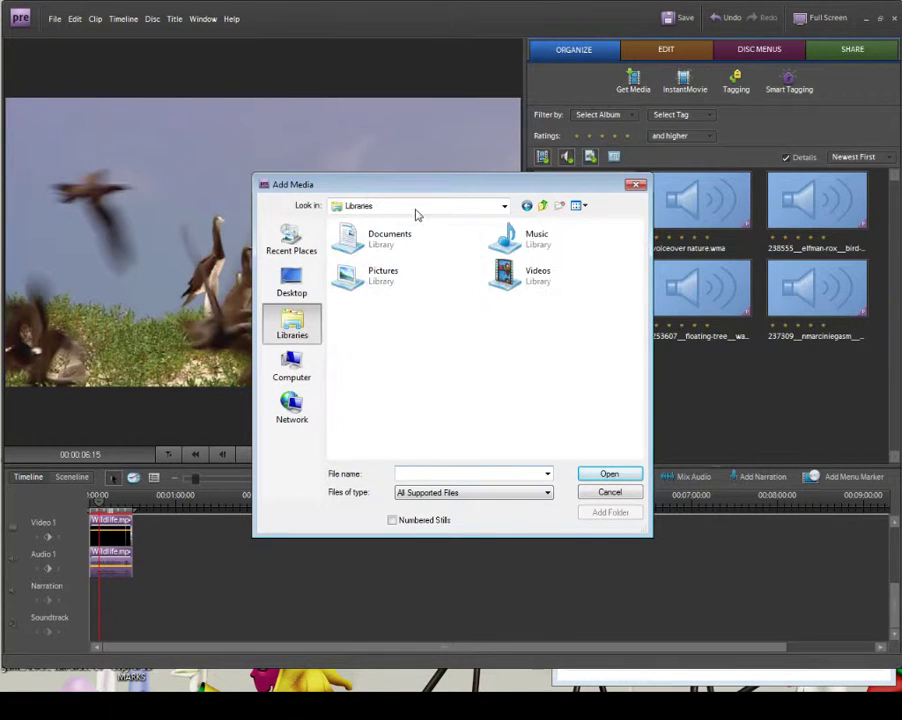
double_click(543, 251)
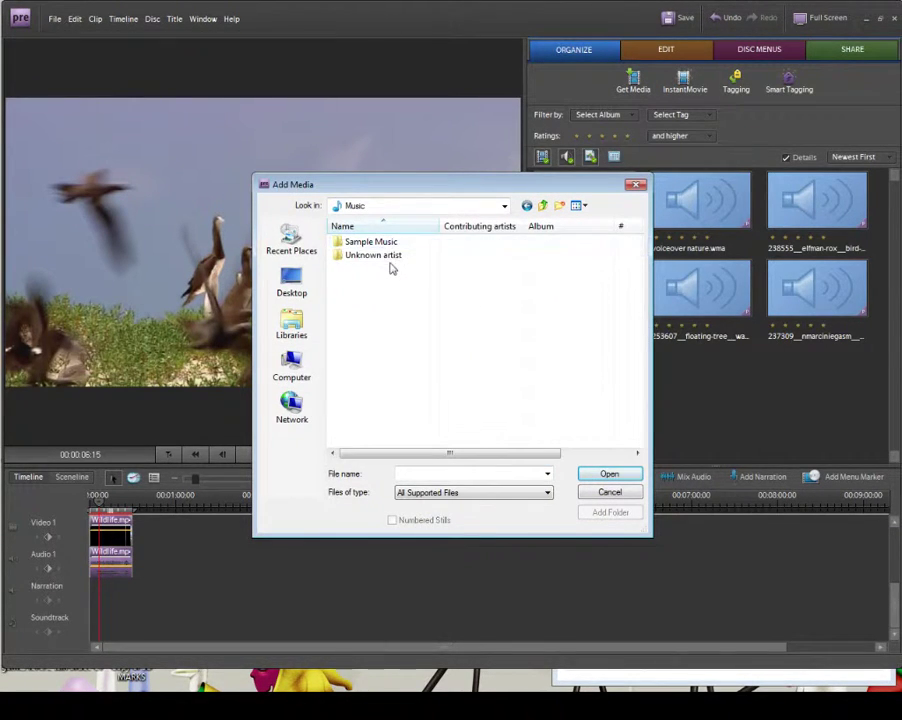
double_click(381, 256)
double_click(381, 244)
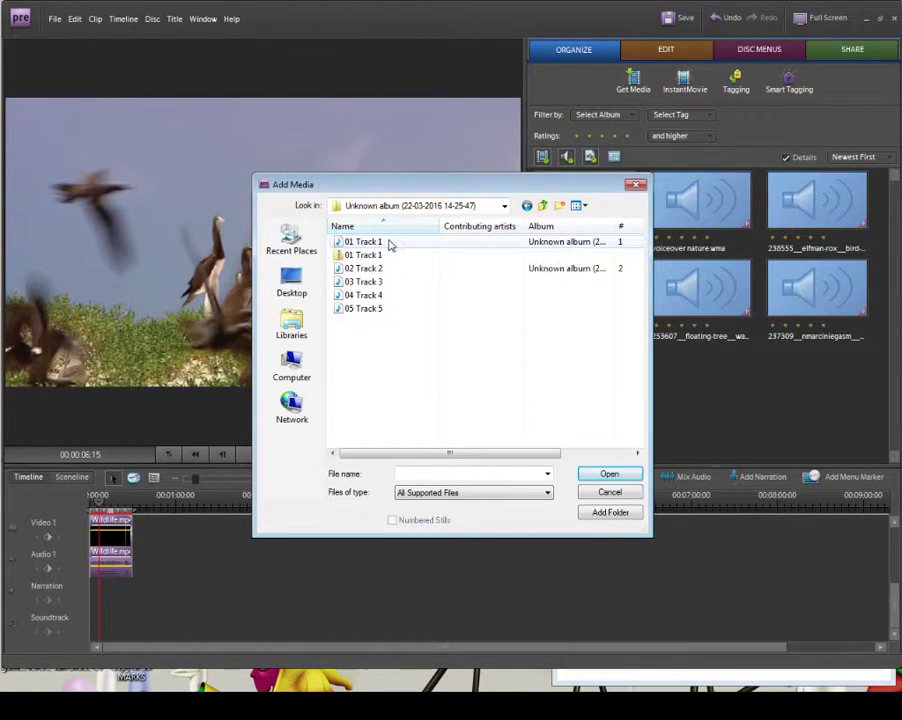
click(388, 242)
click(615, 474)
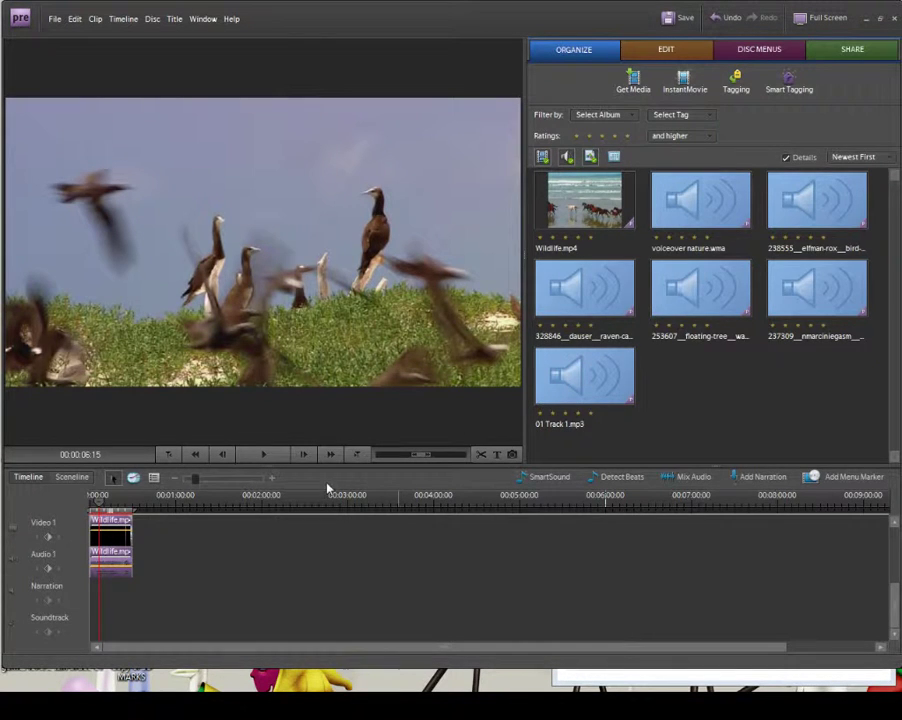
Enlarge the timeline area so more video and audio tracks fit above Video 1.
drag(266, 466, 286, 376)
click(616, 157)
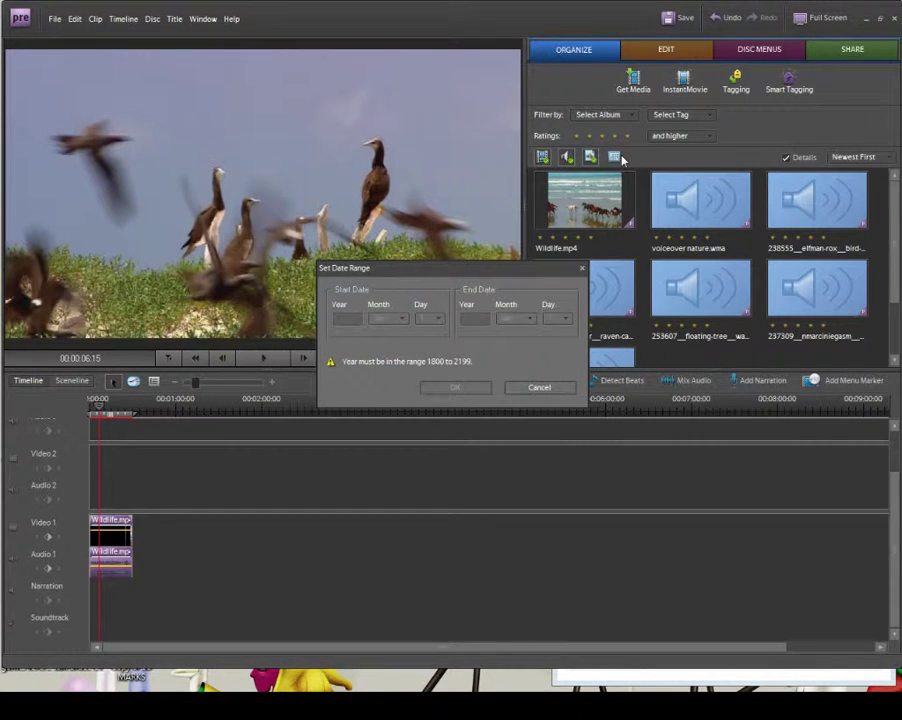
click(536, 388)
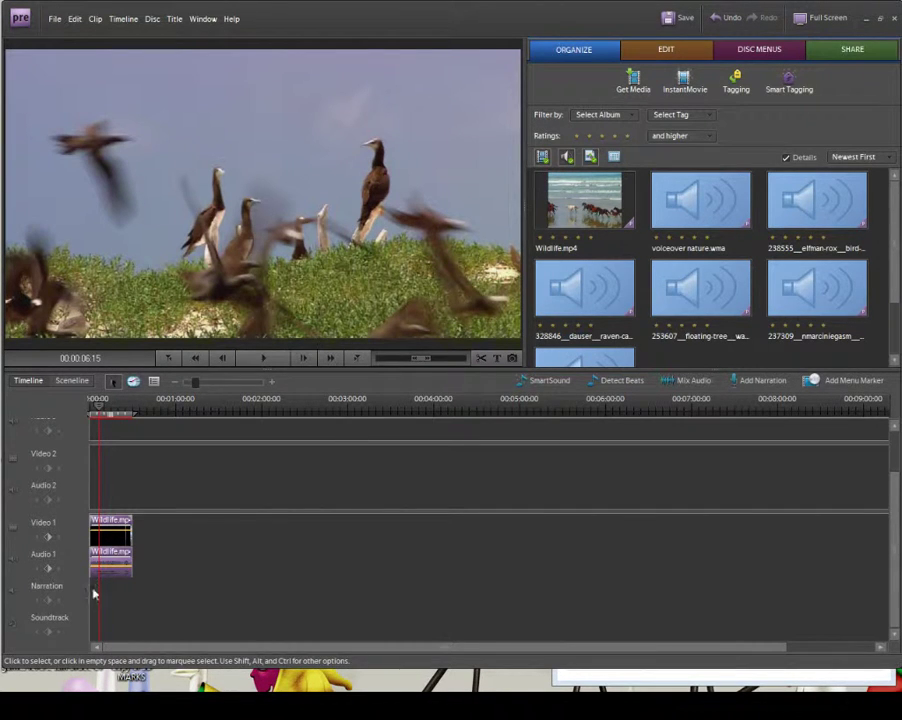
scroll(141, 474, up, 2)
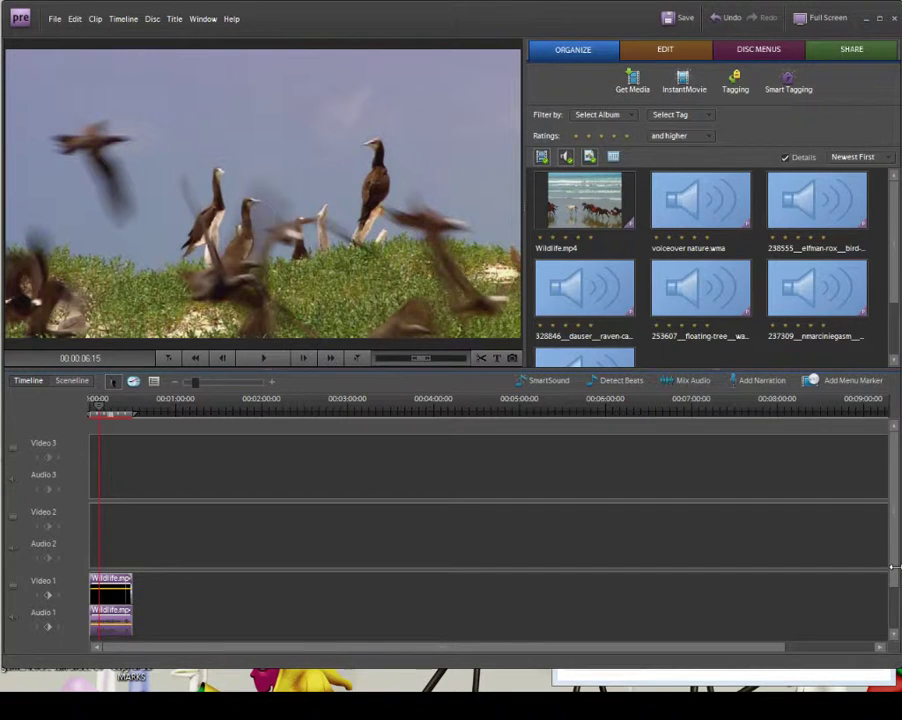
scroll(886, 606, down, 2)
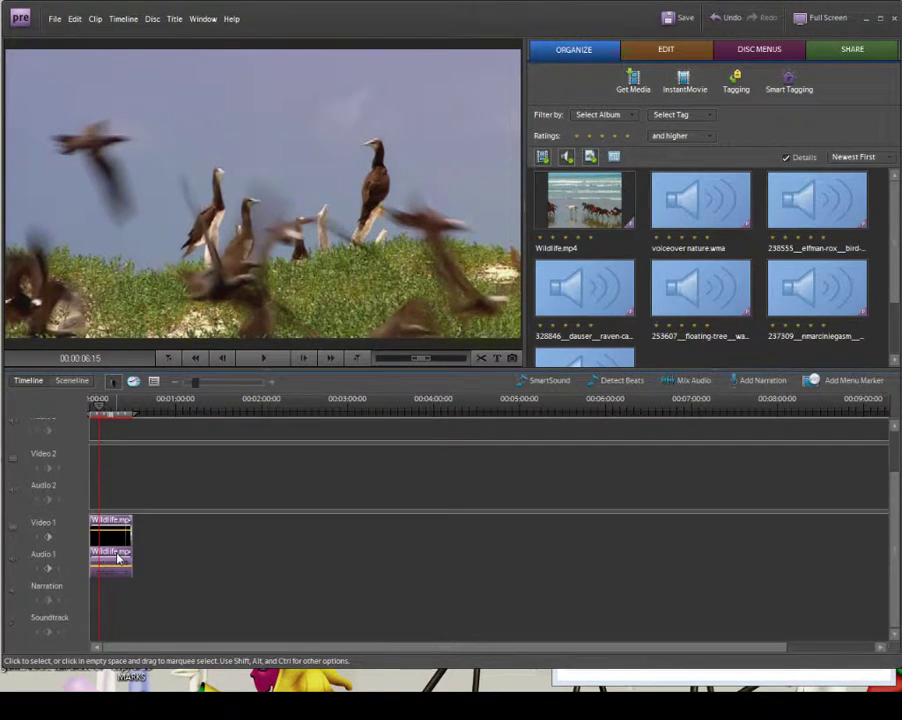
Unlink the audio and video of the Wildlife clip on the timeline.
right_click(117, 559)
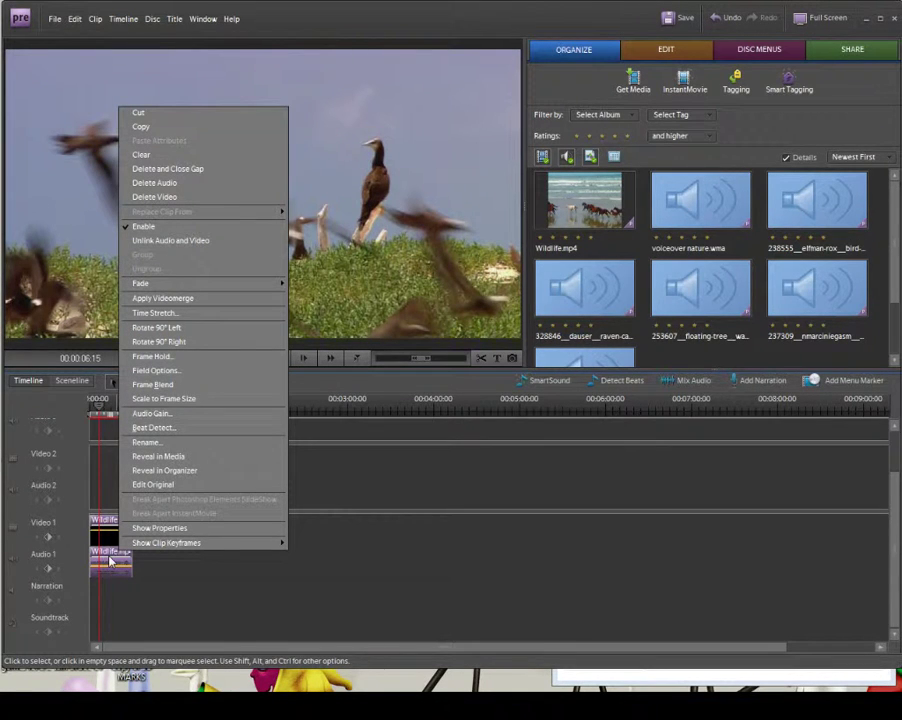
click(221, 594)
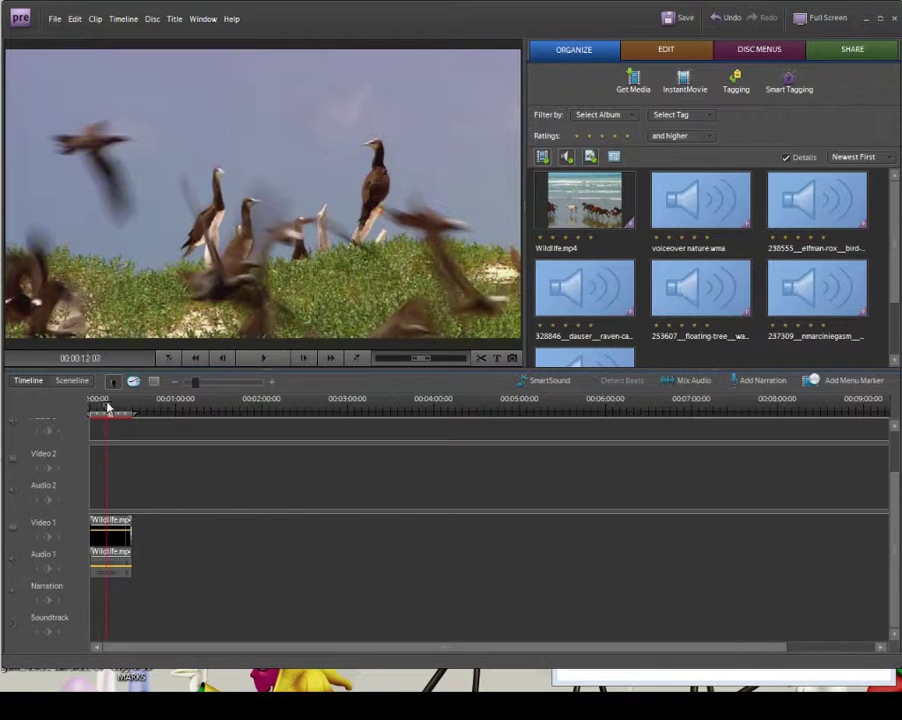
click(103, 408)
drag(103, 408, 107, 408)
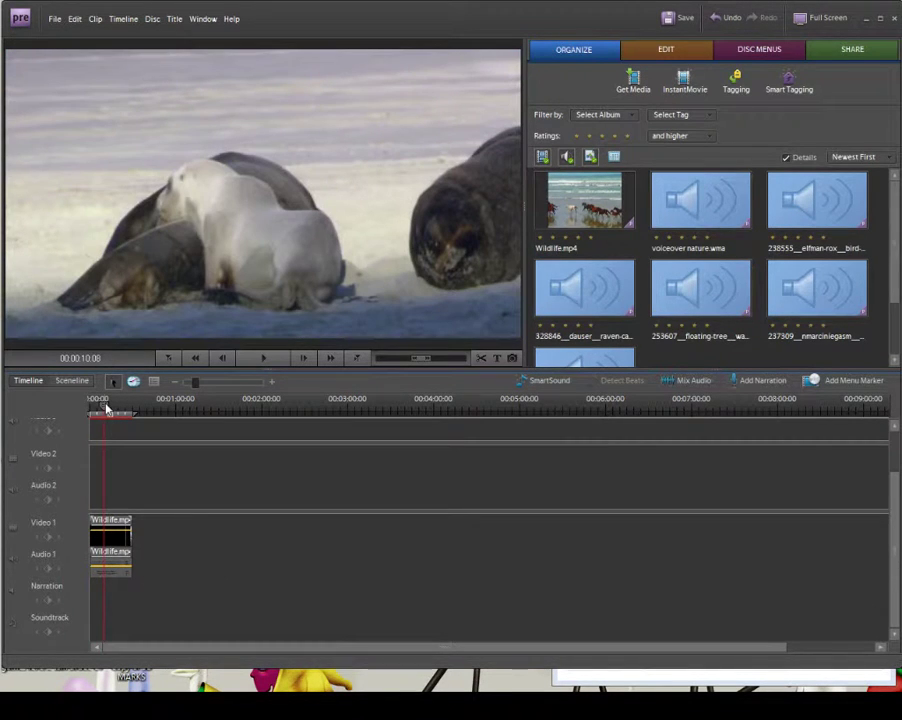
right_click(116, 540)
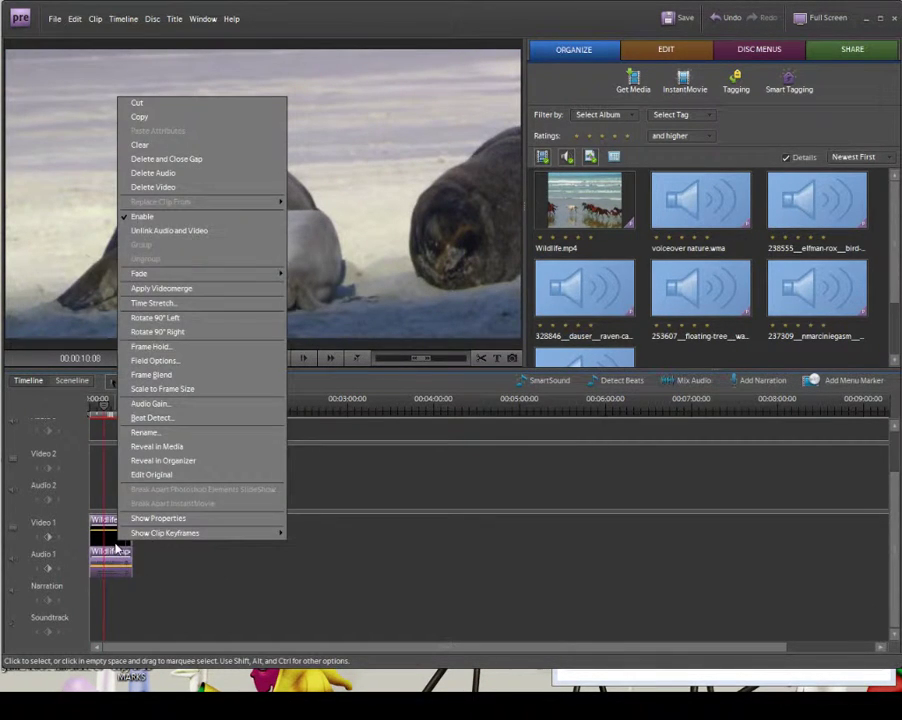
click(178, 237)
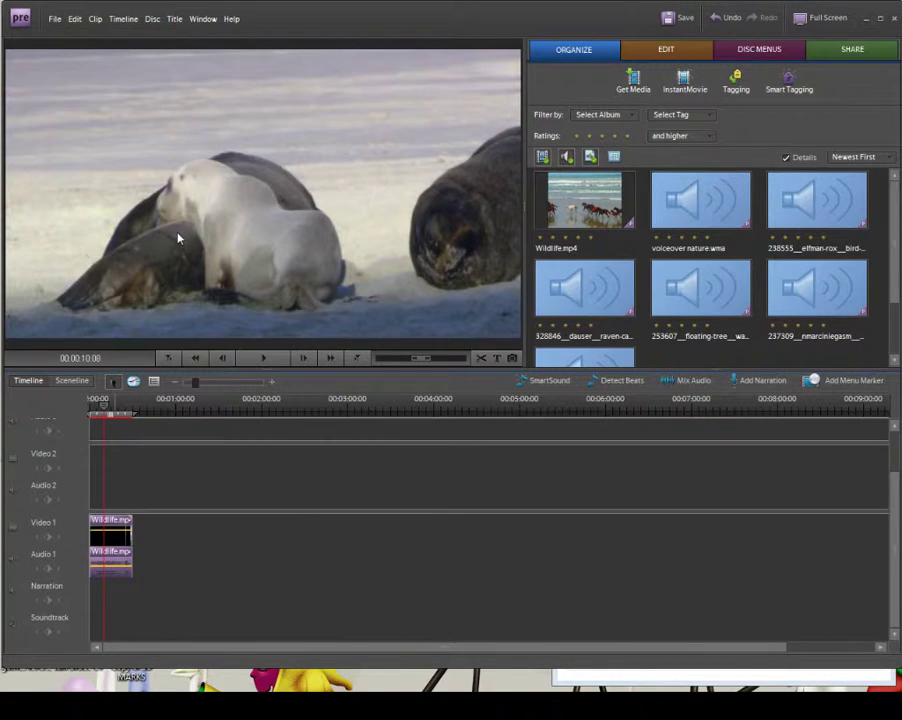
Delete the Wildlife clip's original sound from Audio 1 and play the timeline from the start.
click(111, 568)
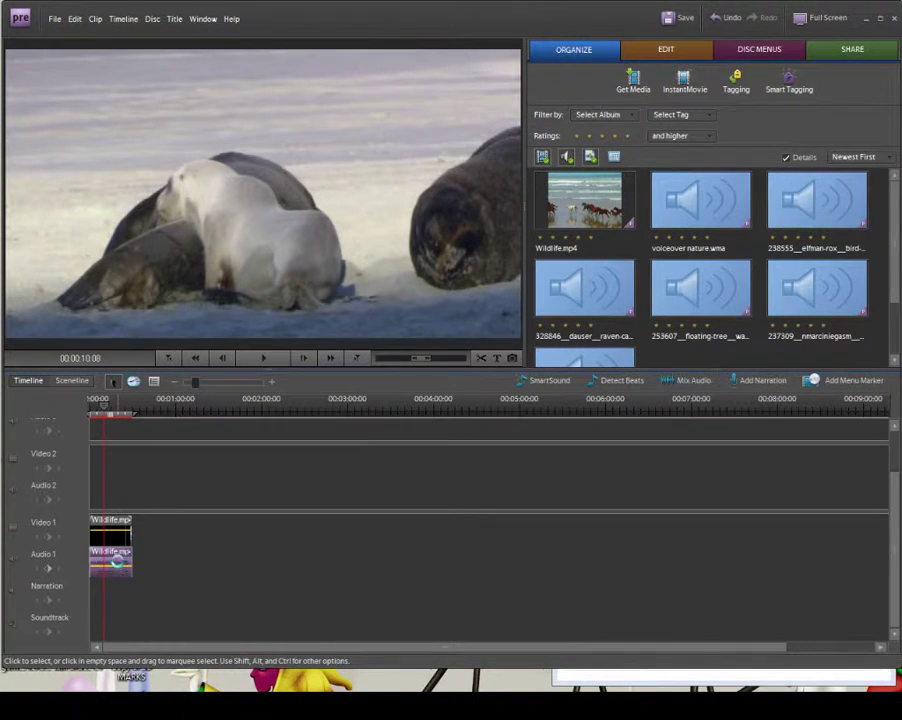
key(Delete)
drag(97, 413, 75, 414)
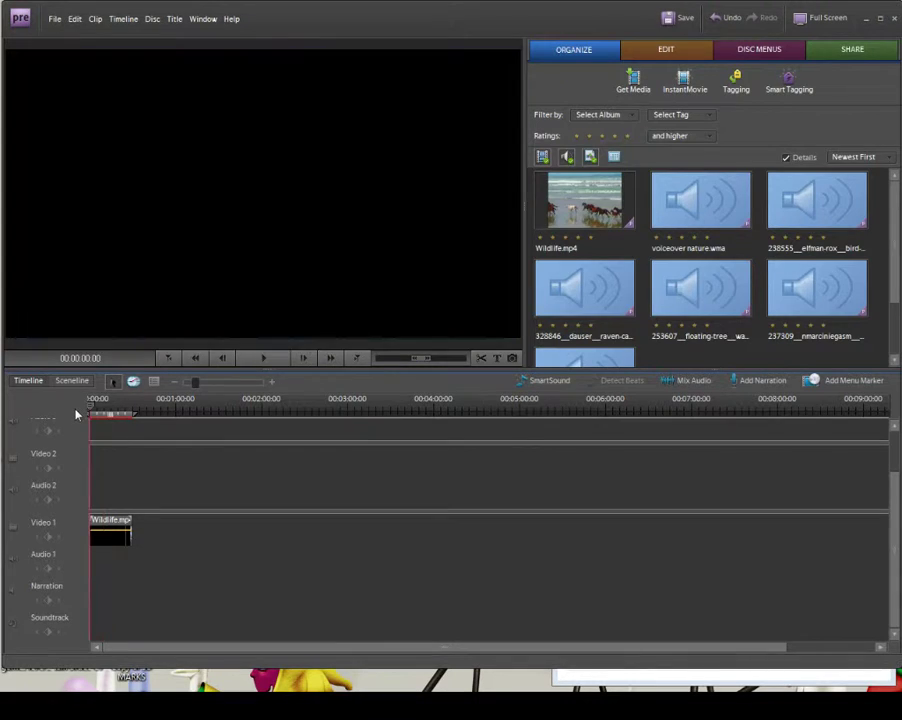
key(space)
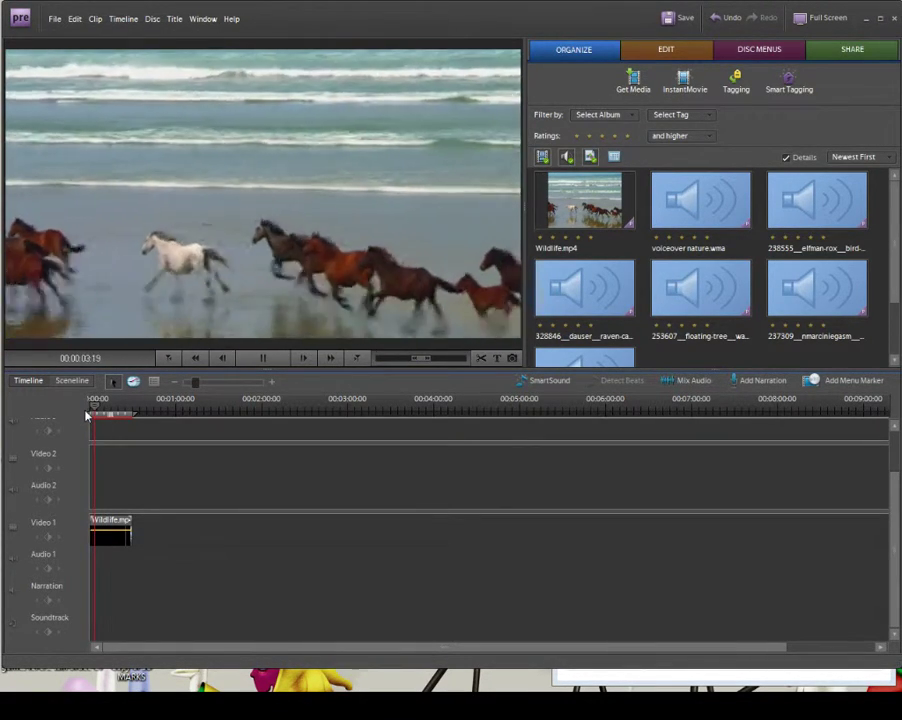
Stop playback and add 01 Track 1.mp3 to the Soundtrack track at the start of the timeline.
key(space)
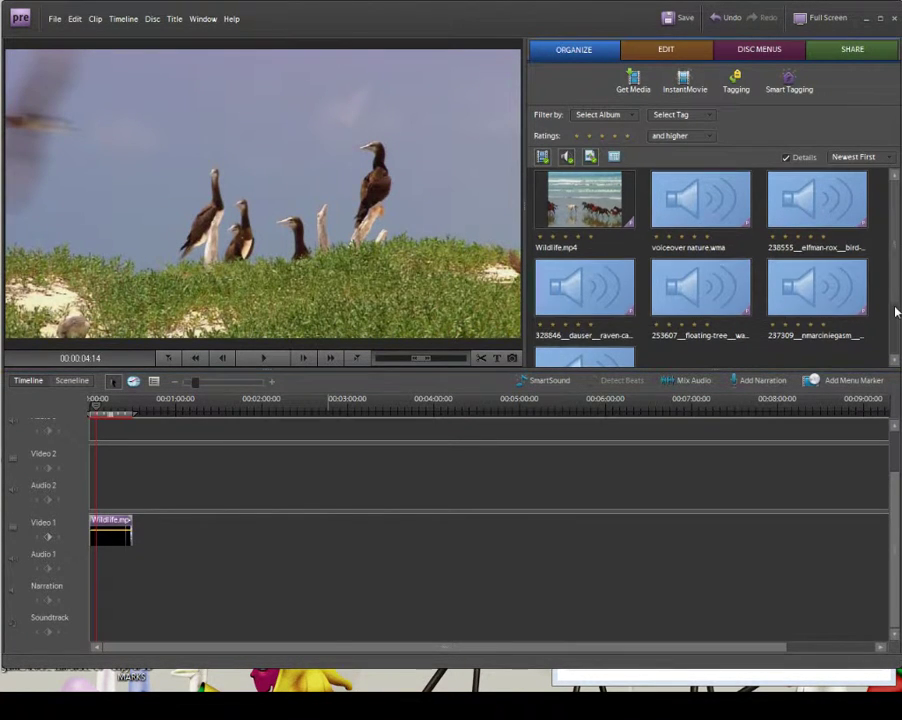
scroll(890, 310, down, 2)
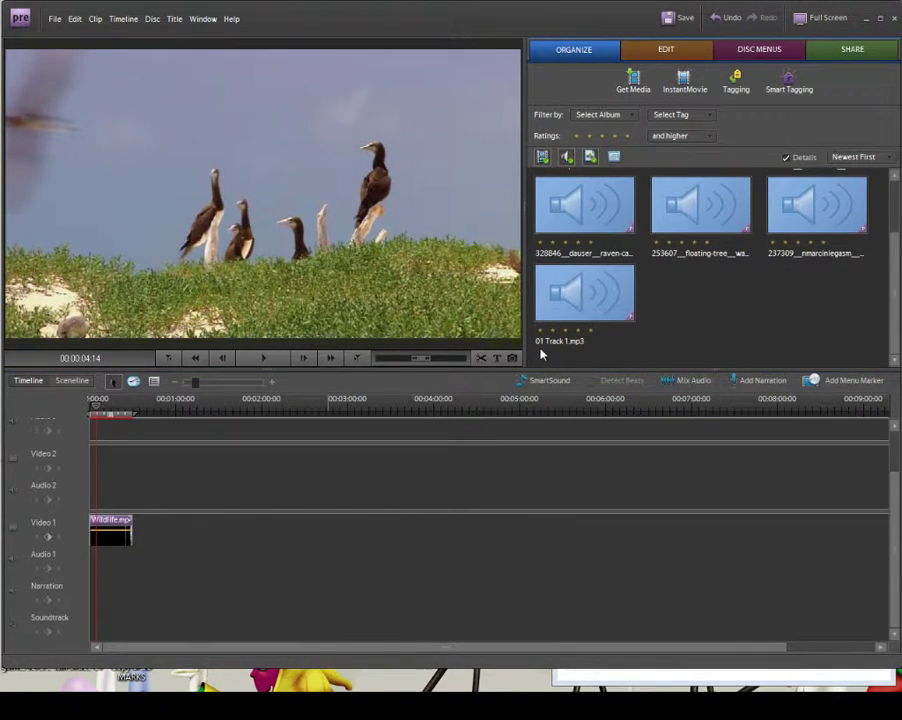
drag(580, 292, 86, 634)
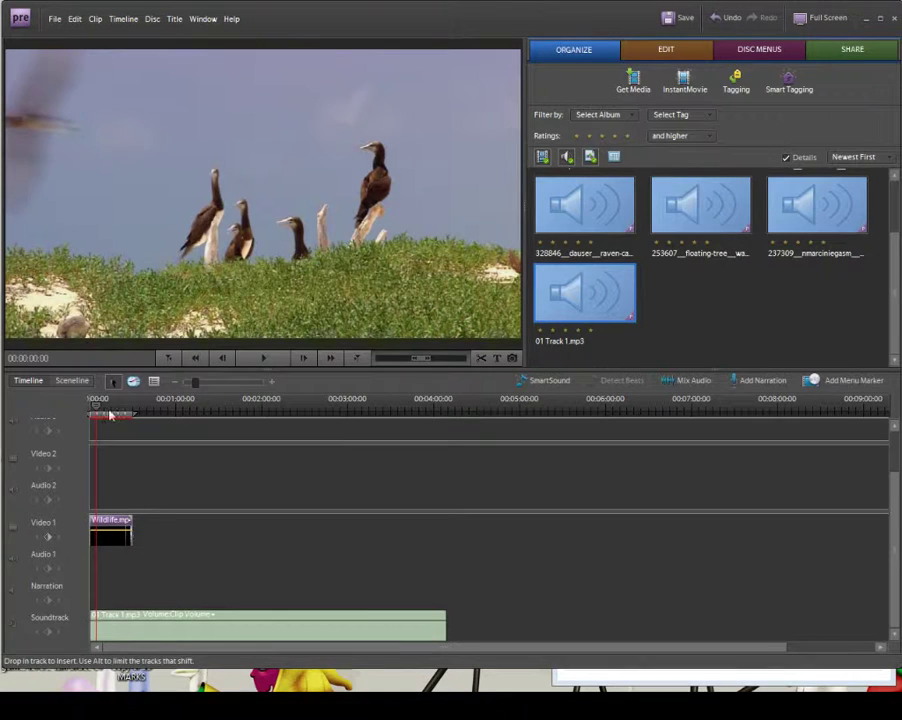
Play the timeline from the start to hear the music under the opening of the Wildlife video.
drag(112, 415, 113, 416)
click(202, 382)
drag(202, 382, 209, 382)
key(Home)
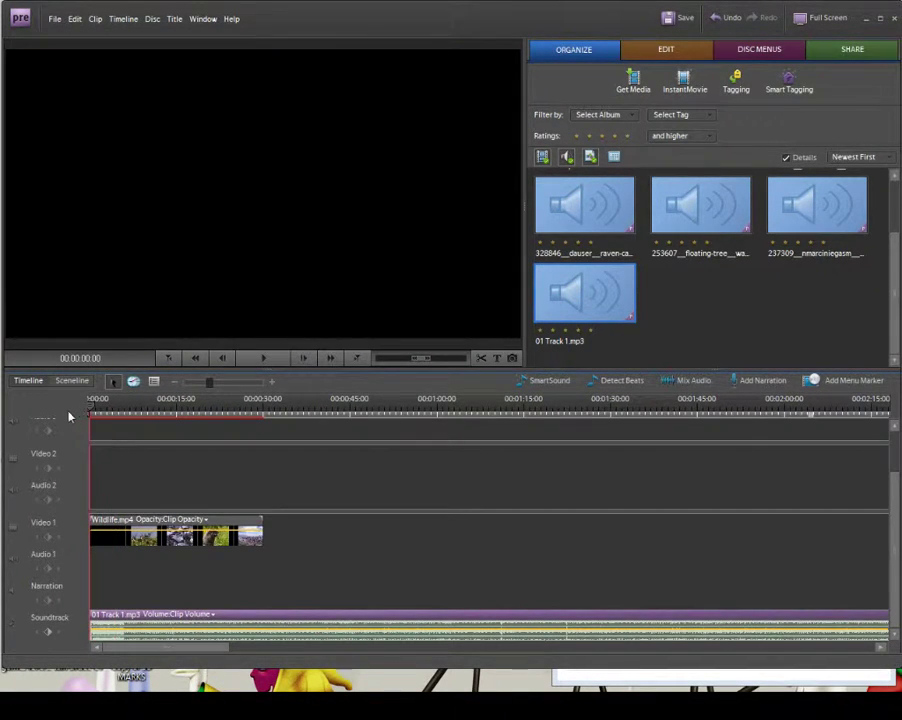
key(space)
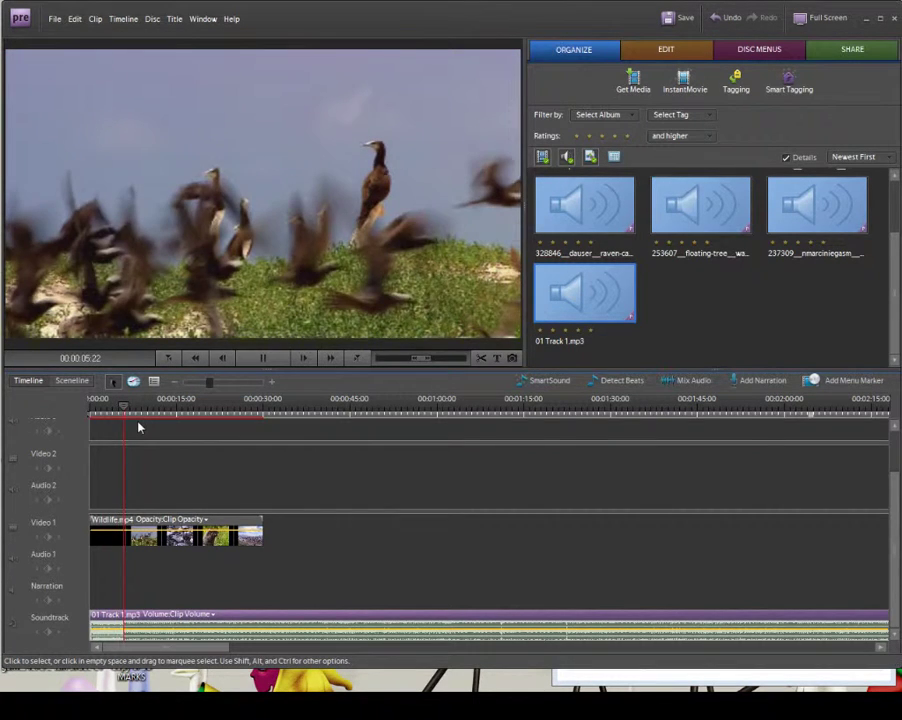
click(139, 428)
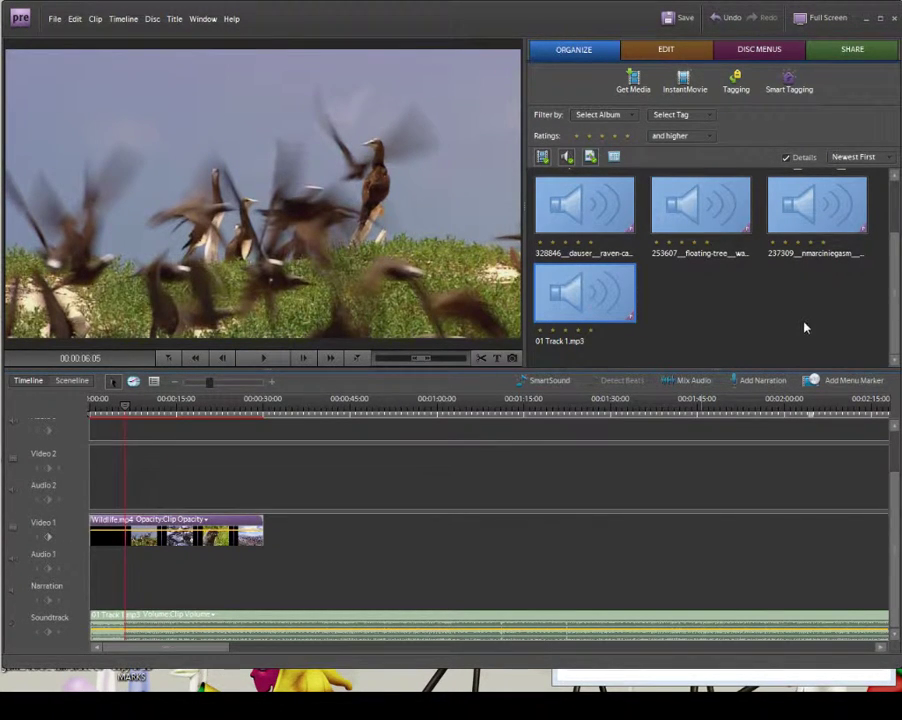
Add voiceover nature.wma to the Narration track at the start of the timeline.
scroll(893, 316, up, 2)
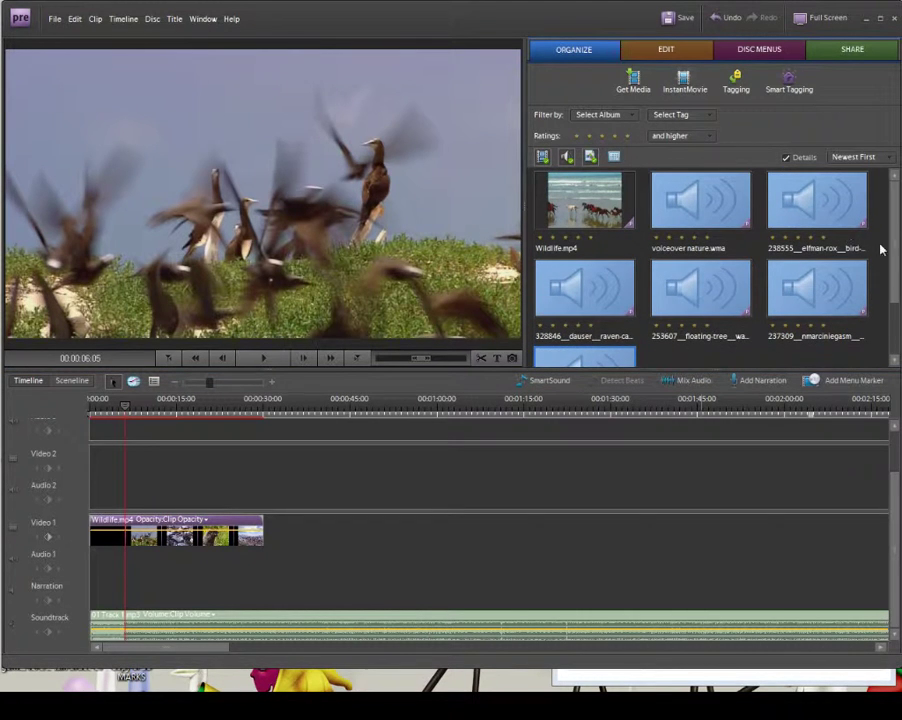
click(706, 200)
drag(703, 200, 86, 606)
Play the timeline from the start to hear the voiceover together with the music.
drag(125, 406, 78, 426)
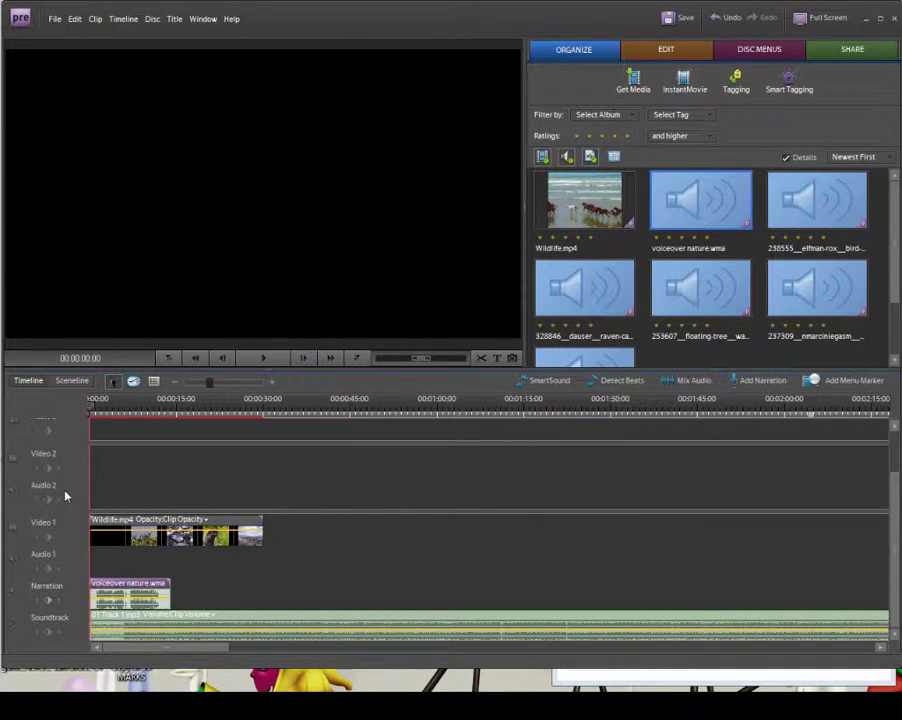
key(space)
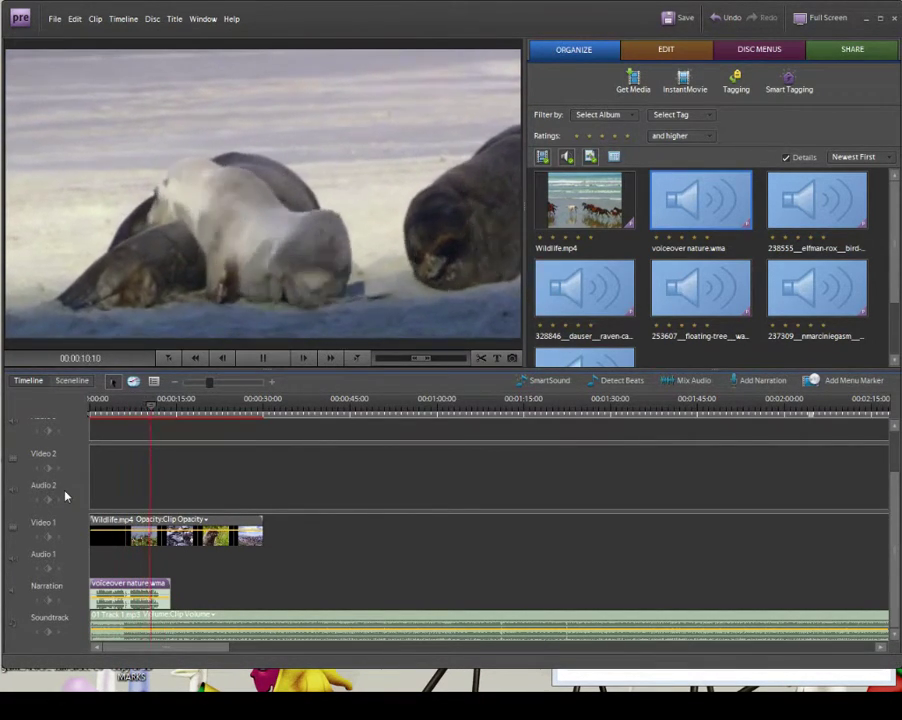
key(space)
Disable the voiceover nature.wma and 01 Track 1.mp3 clips on the timeline and return the playhead to 00:00:00:00.
click(125, 596)
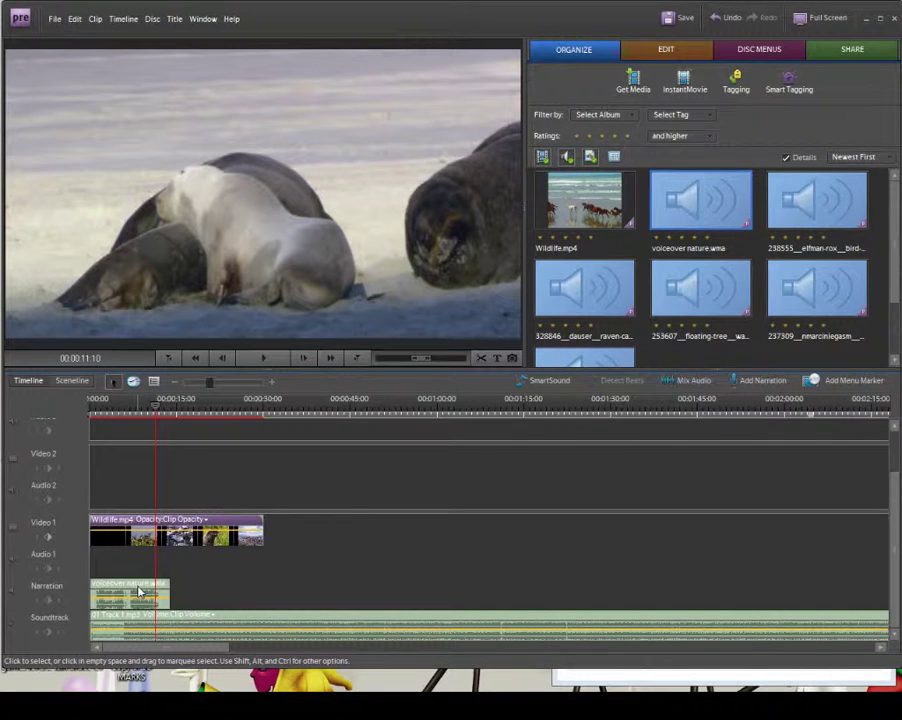
drag(156, 415, 75, 427)
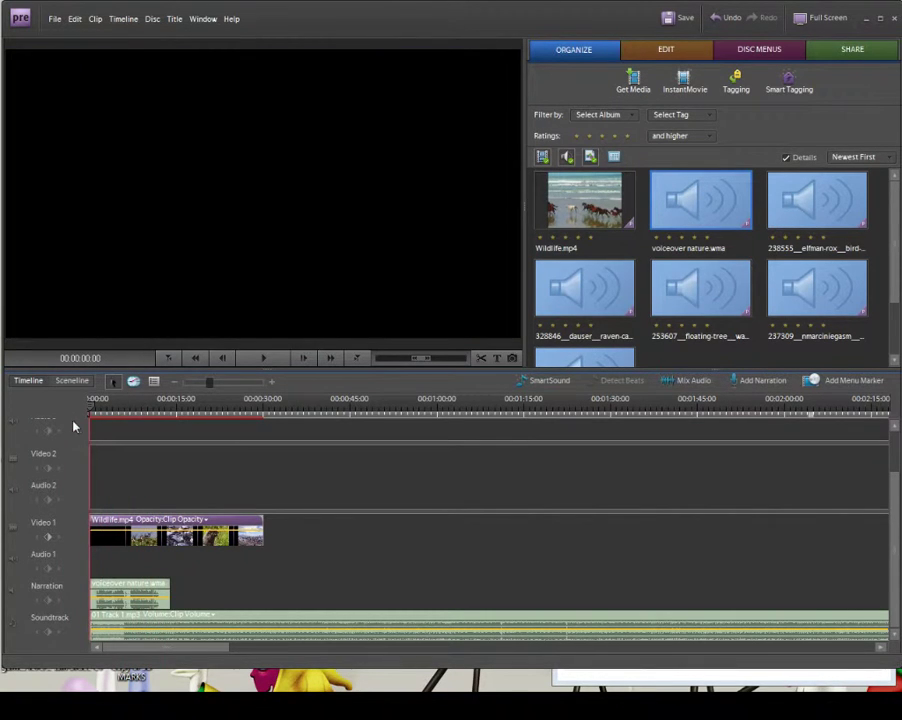
right_click(101, 596)
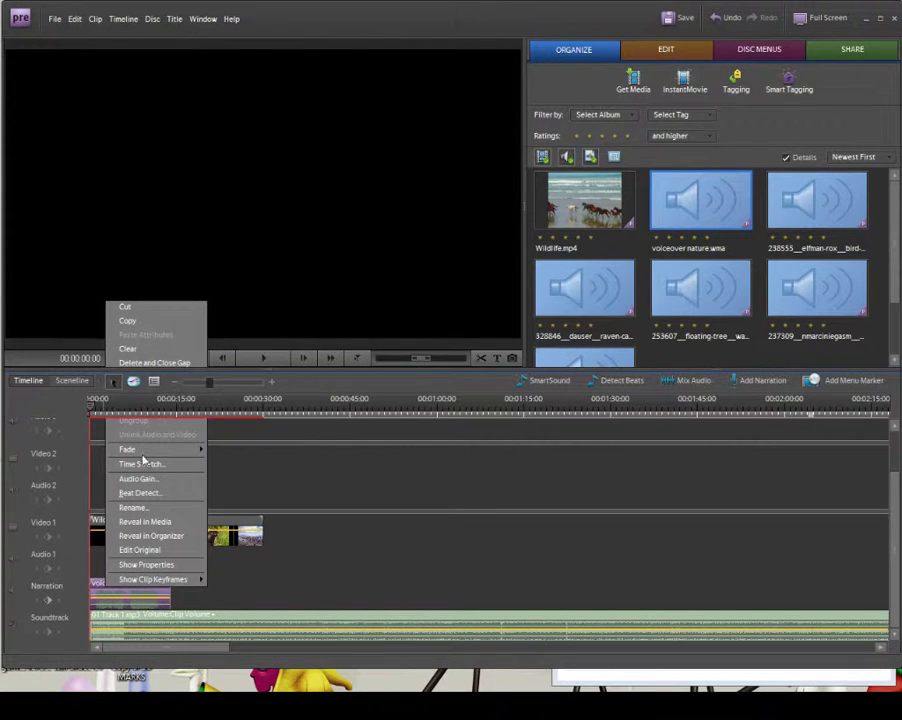
click(120, 615)
right_click(120, 615)
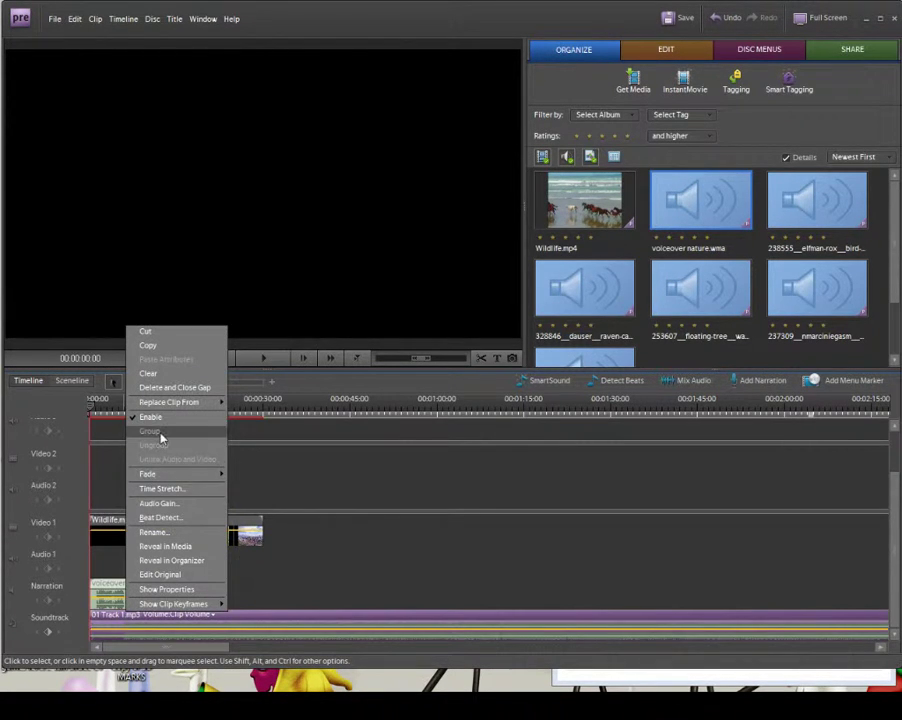
click(101, 403)
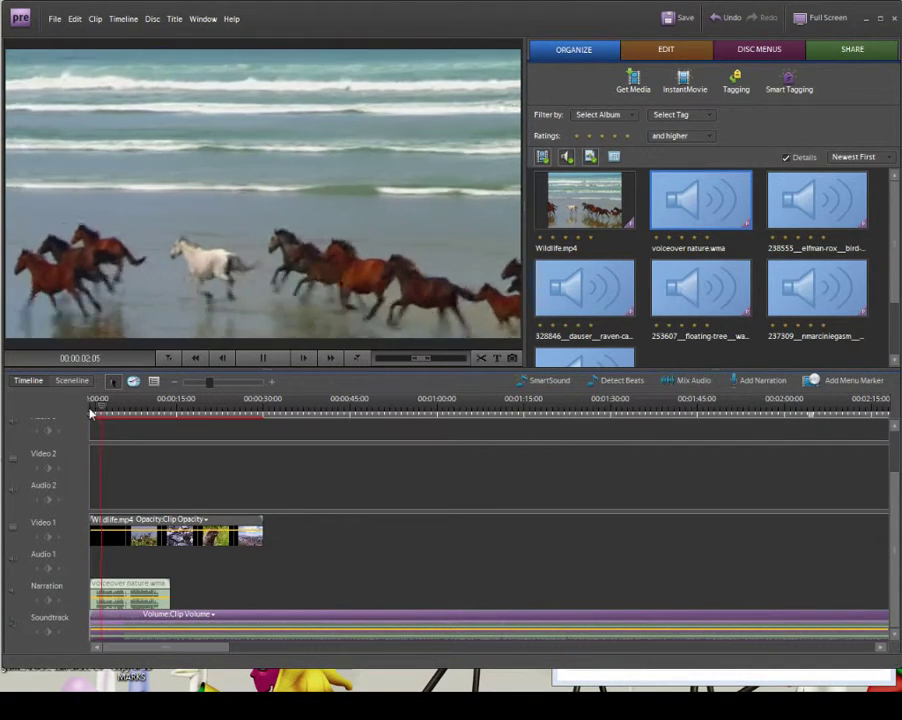
click(141, 566)
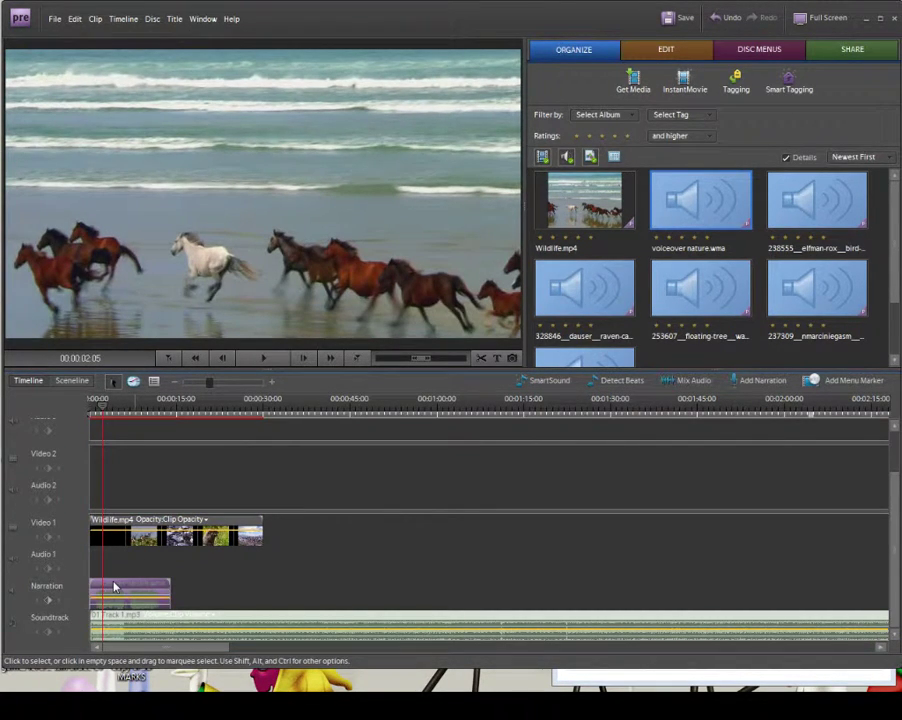
right_click(115, 587)
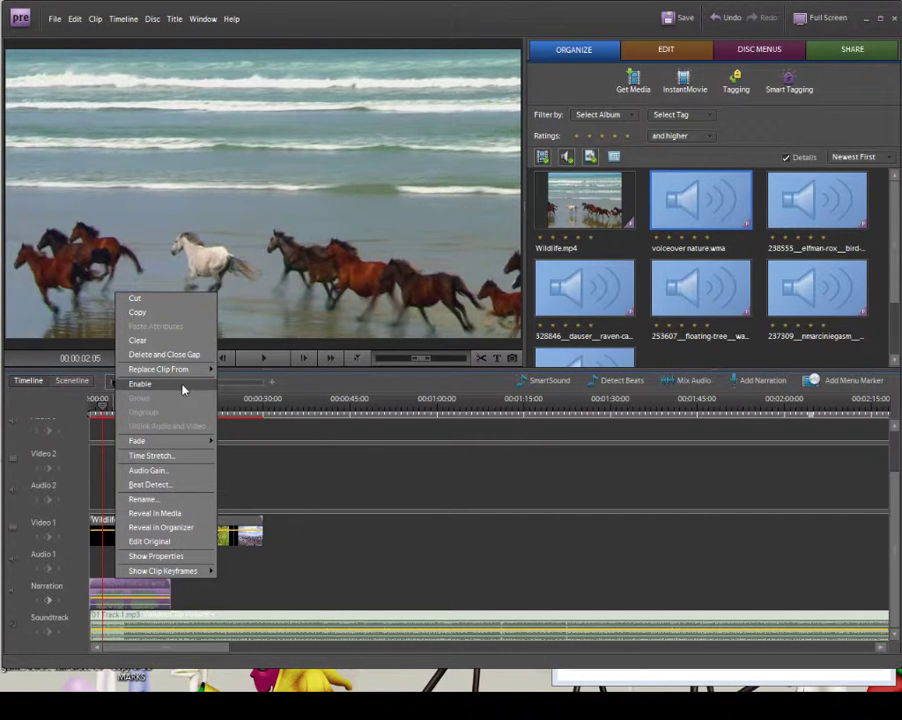
drag(90, 420, 68, 424)
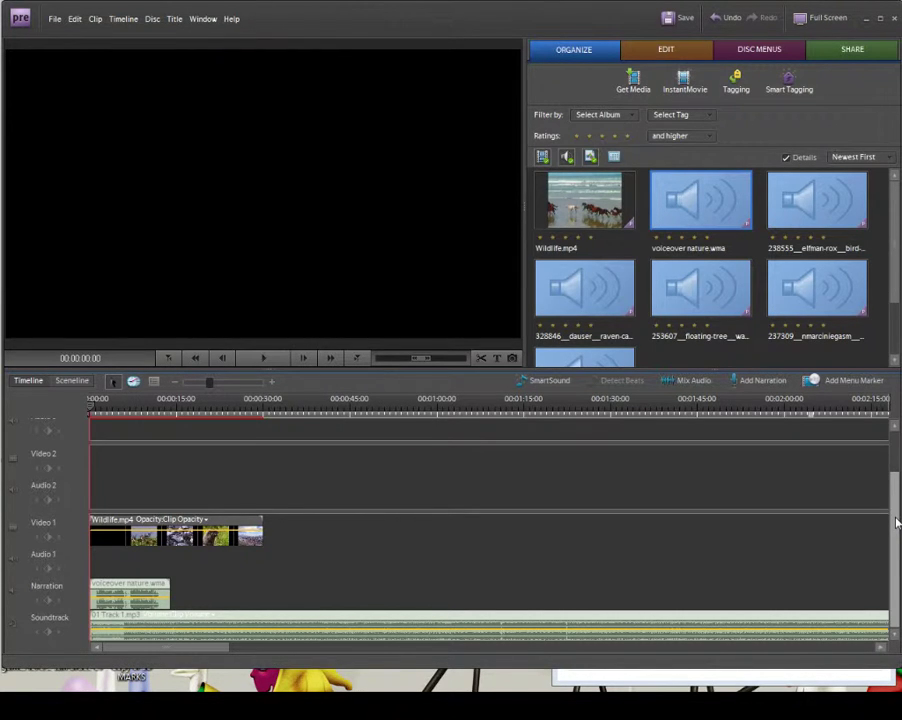
Find where the horses appear at 00:00:00:15 and preview the 238555 bird and 328846 raven sound effects.
drag(209, 388, 219, 381)
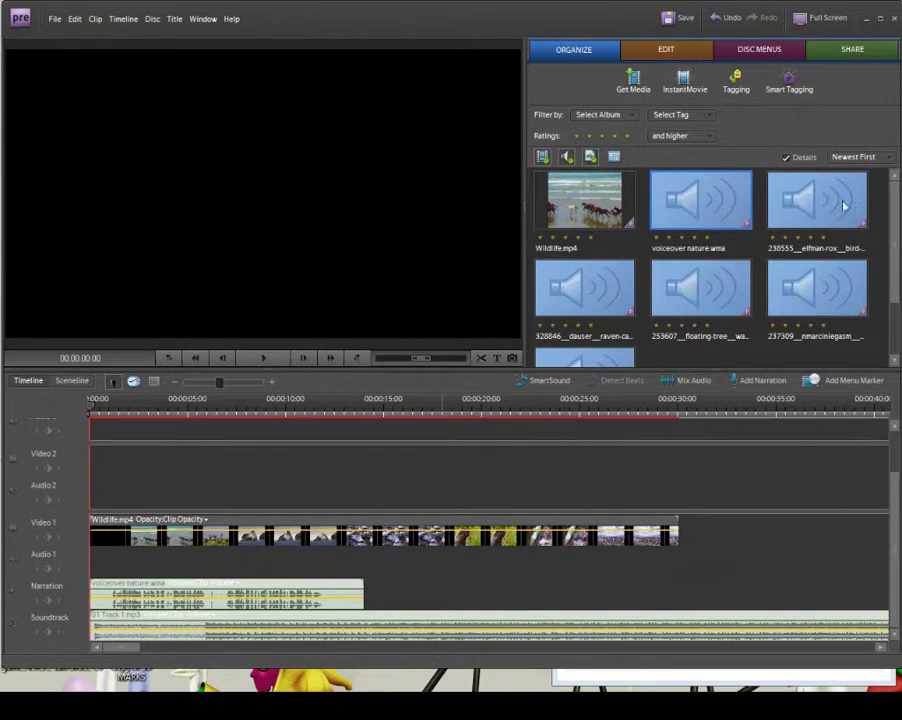
mouse_move(90, 410)
mouse_down()
mouse_move(135, 401)
mouse_move(90, 402)
mouse_move(101, 402)
mouse_up()
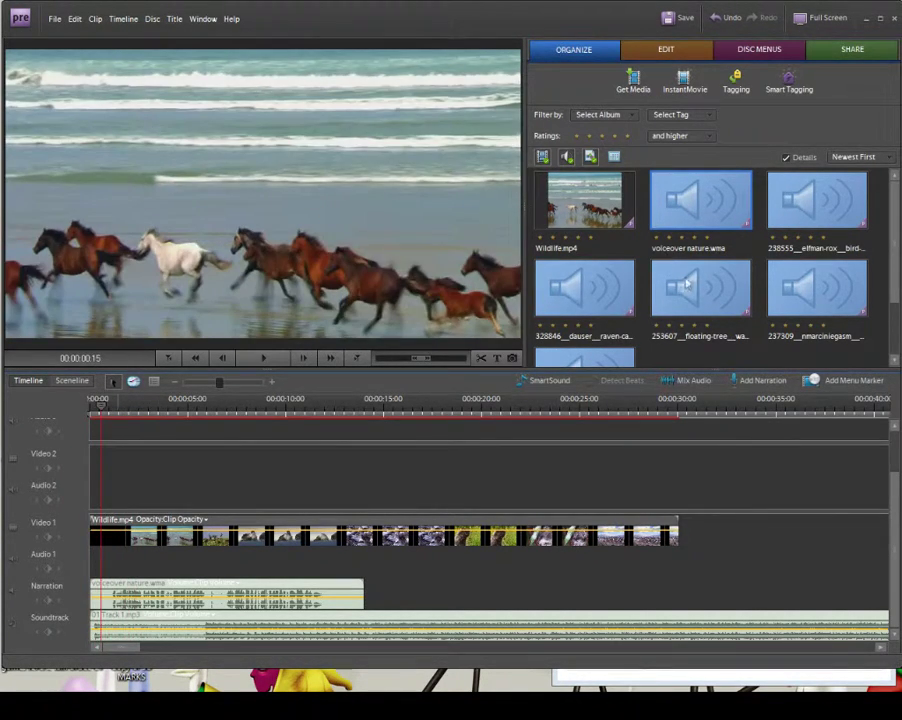
click(811, 208)
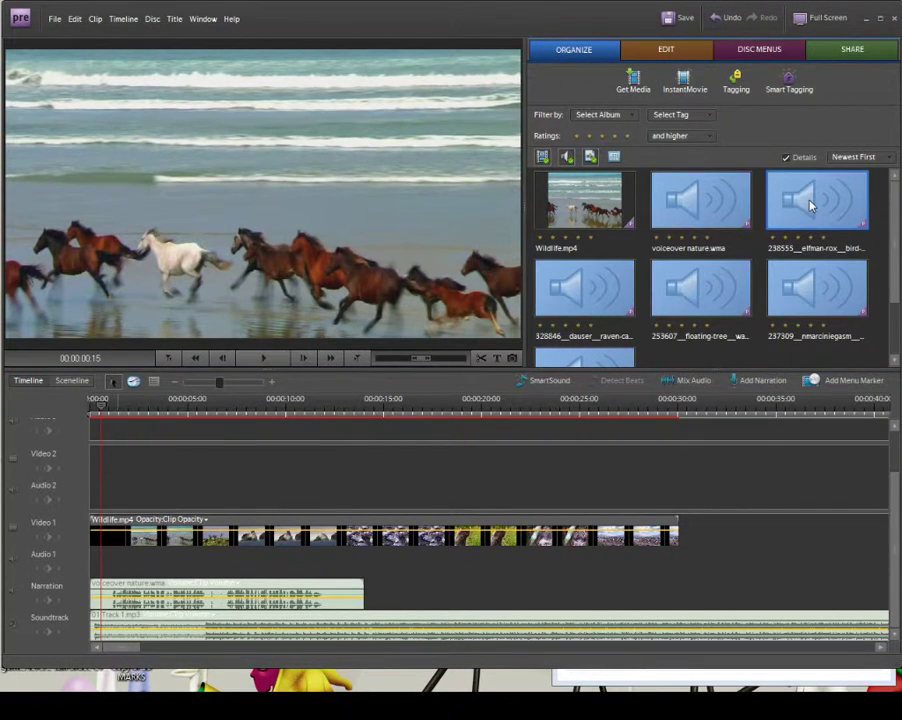
double_click(811, 208)
click(372, 562)
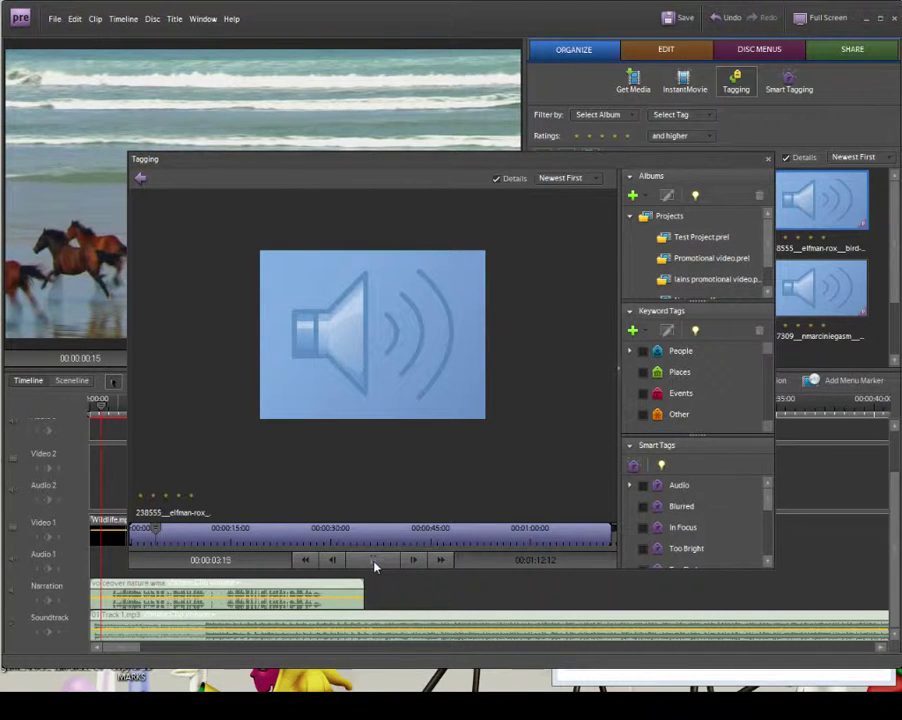
click(768, 158)
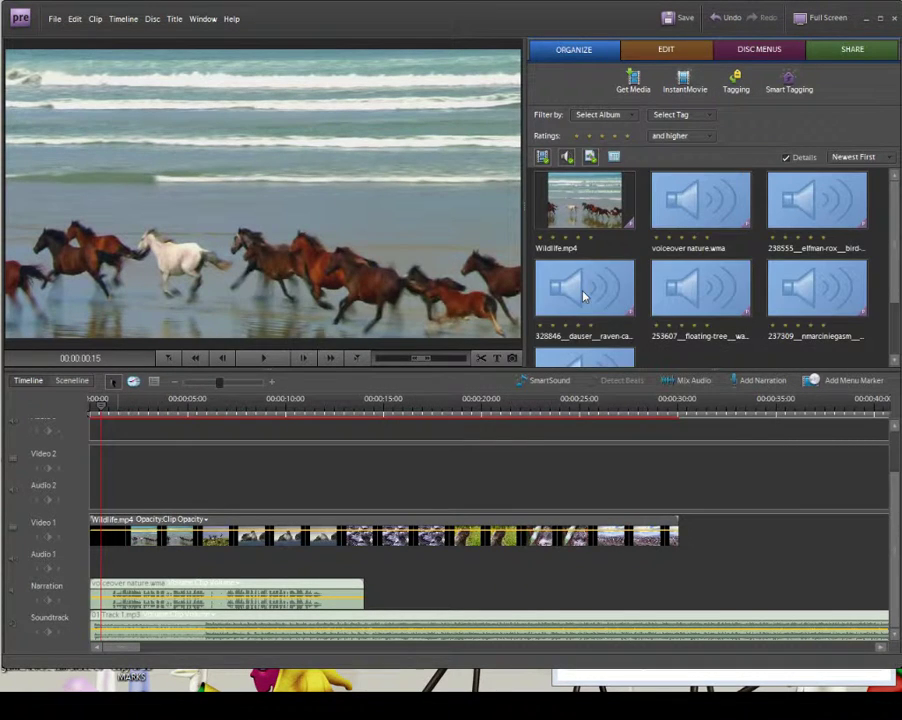
double_click(585, 294)
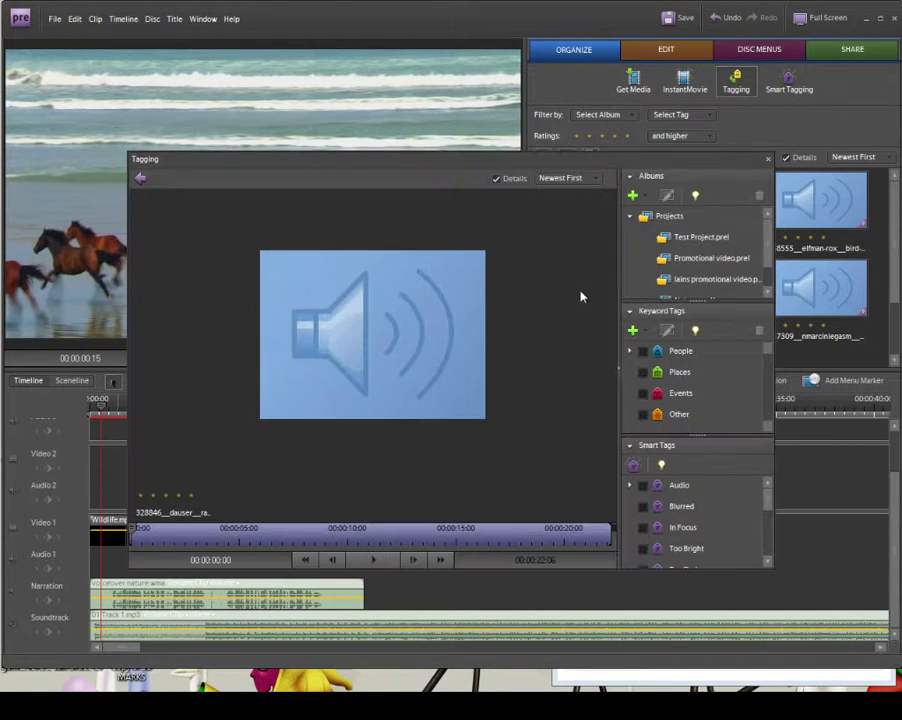
click(376, 561)
click(768, 158)
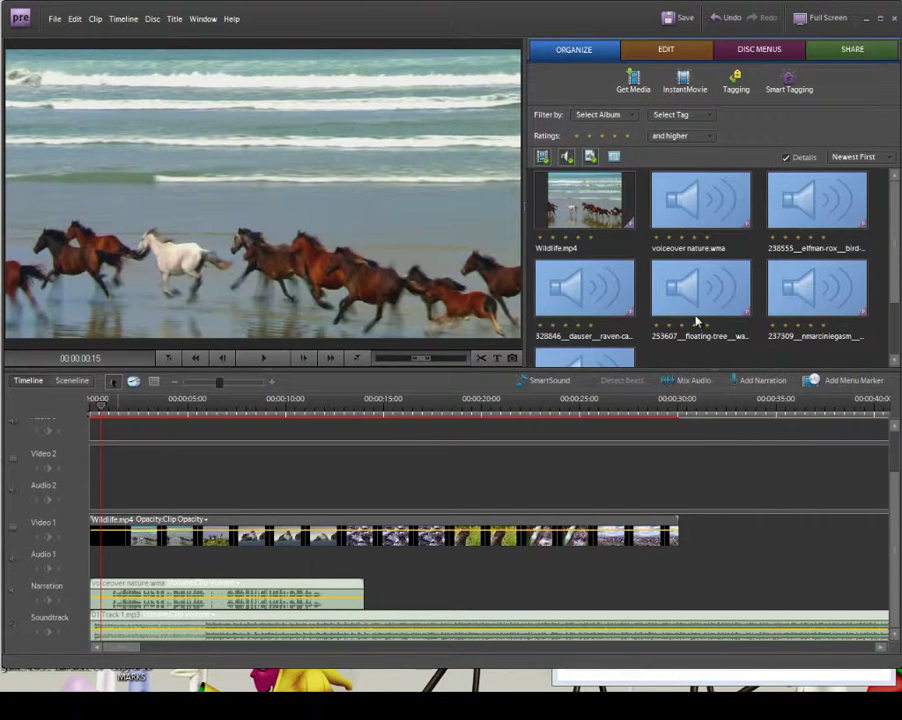
Preview the 253607 floating-tree and 237309 nmarciniegasm sound effects from the project media.
double_click(694, 314)
click(379, 562)
click(376, 561)
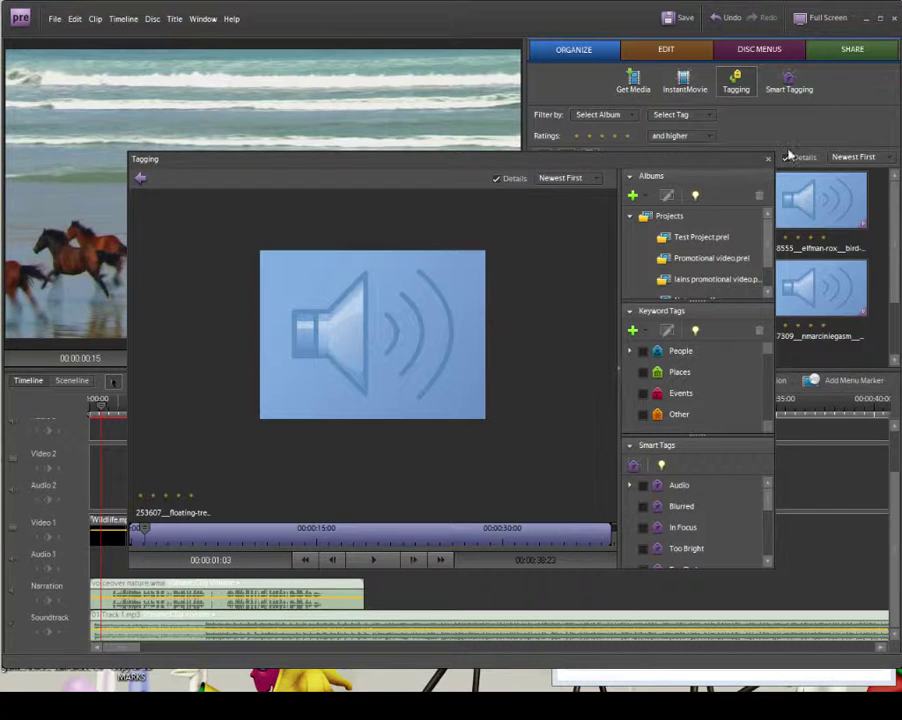
click(769, 160)
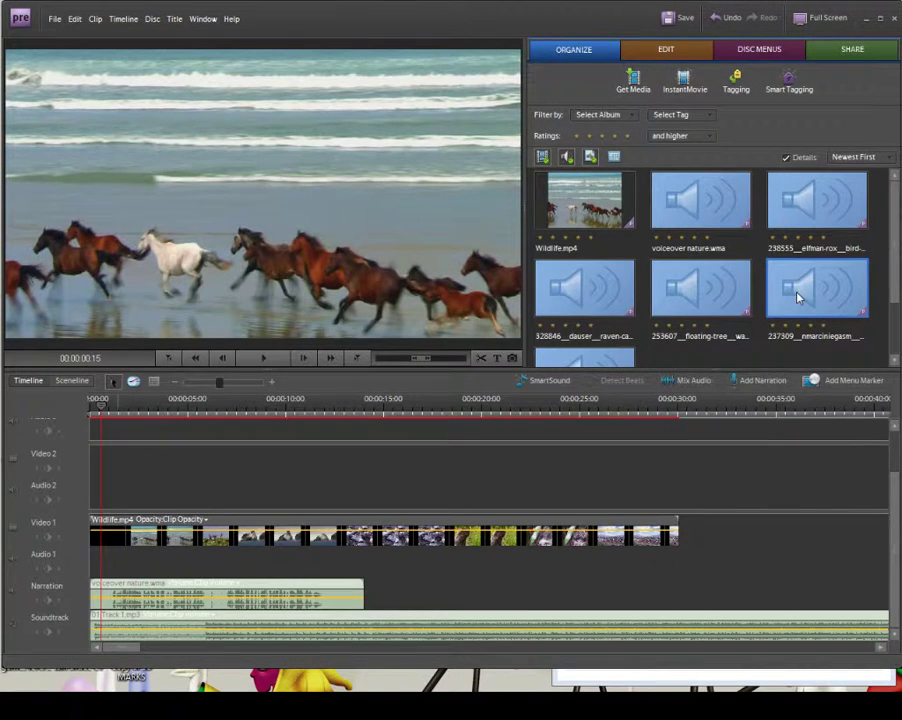
double_click(799, 297)
click(372, 561)
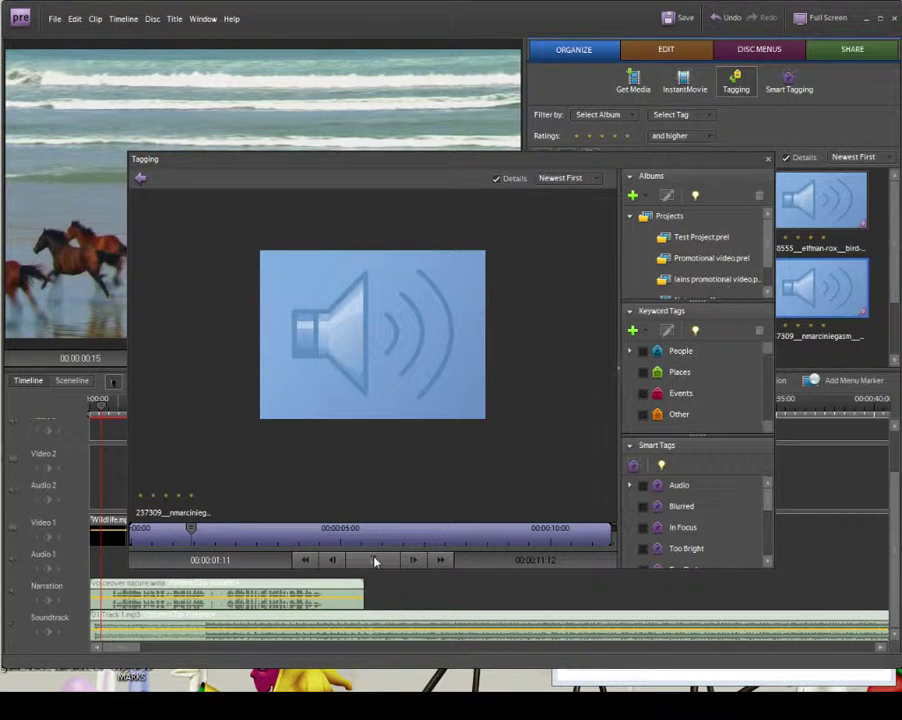
click(375, 561)
click(769, 162)
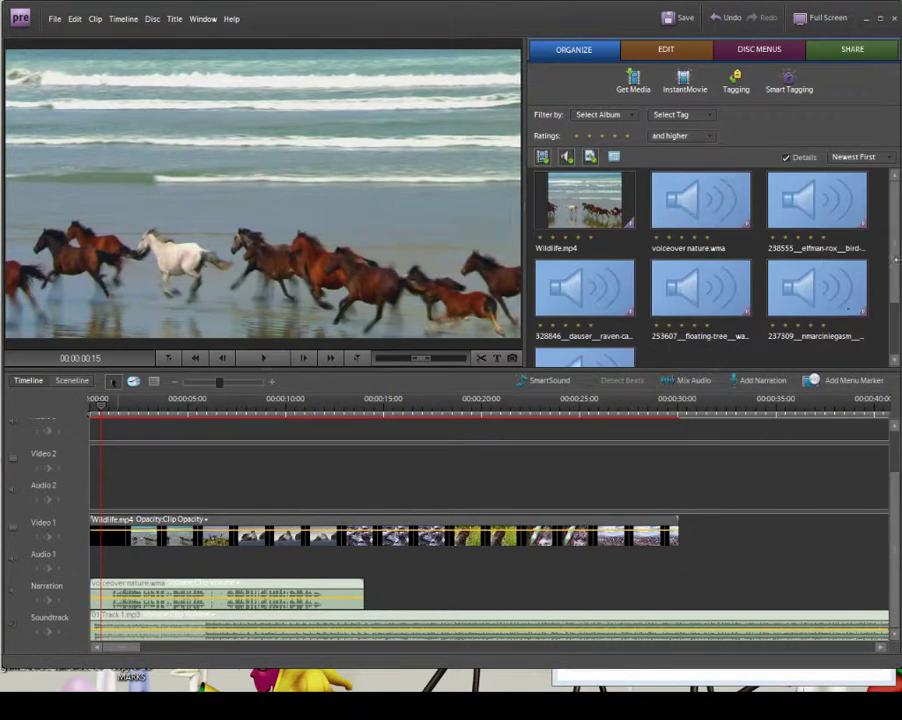
Add the 237309 nmarciniegasm cabalgando sound effect to the start of Audio 1 and play it with the video.
scroll(834, 267, down, 1)
drag(834, 267, 63, 563)
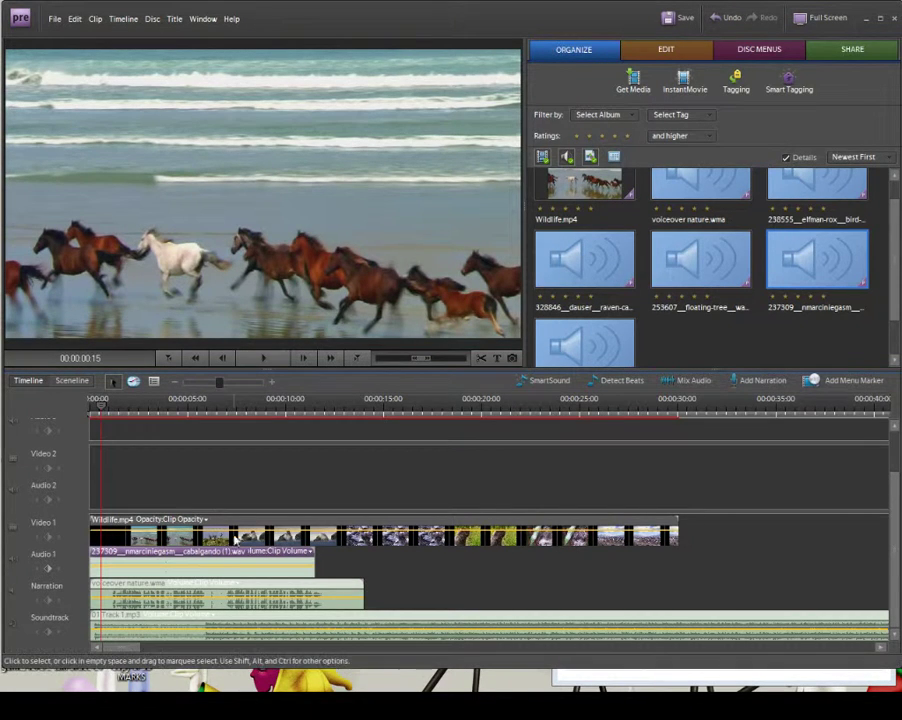
click(88, 411)
key(space)
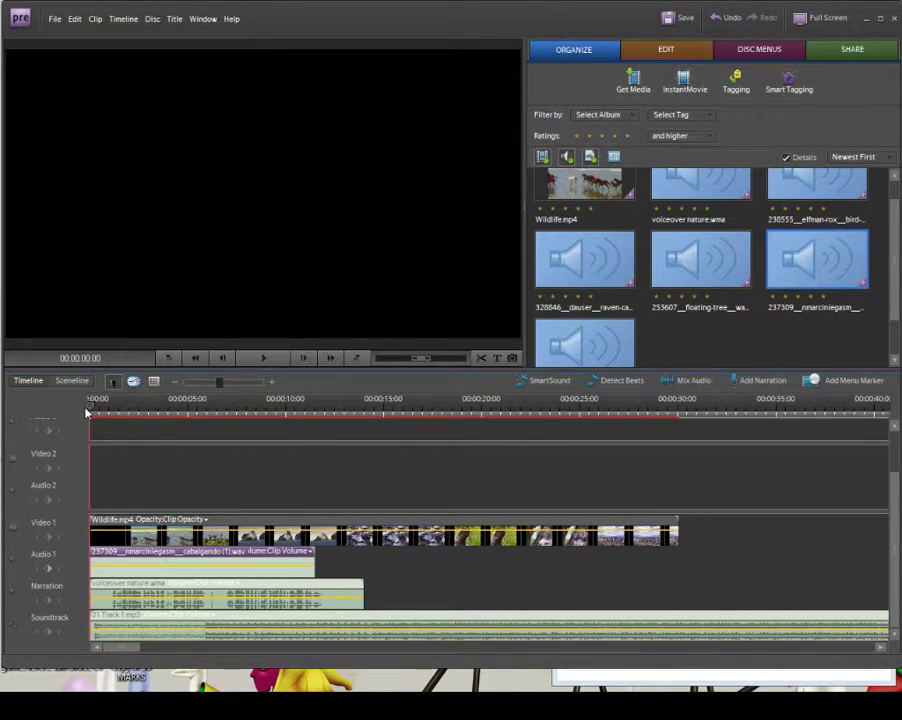
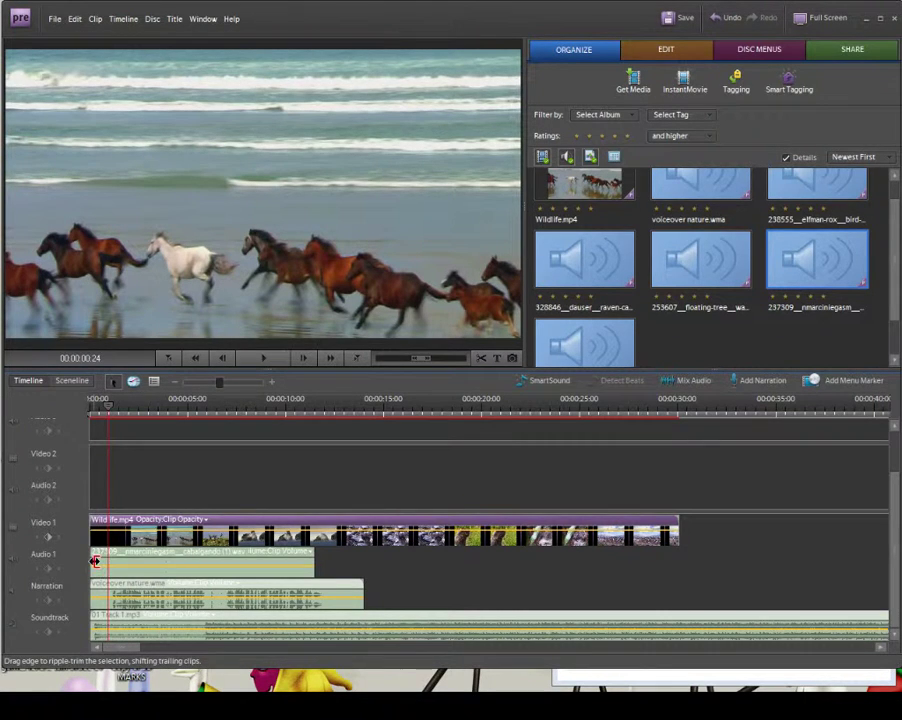
Undo the first trim of the cabalgando clip on Audio 1 and trim its beginning again by about one second.
click(155, 553)
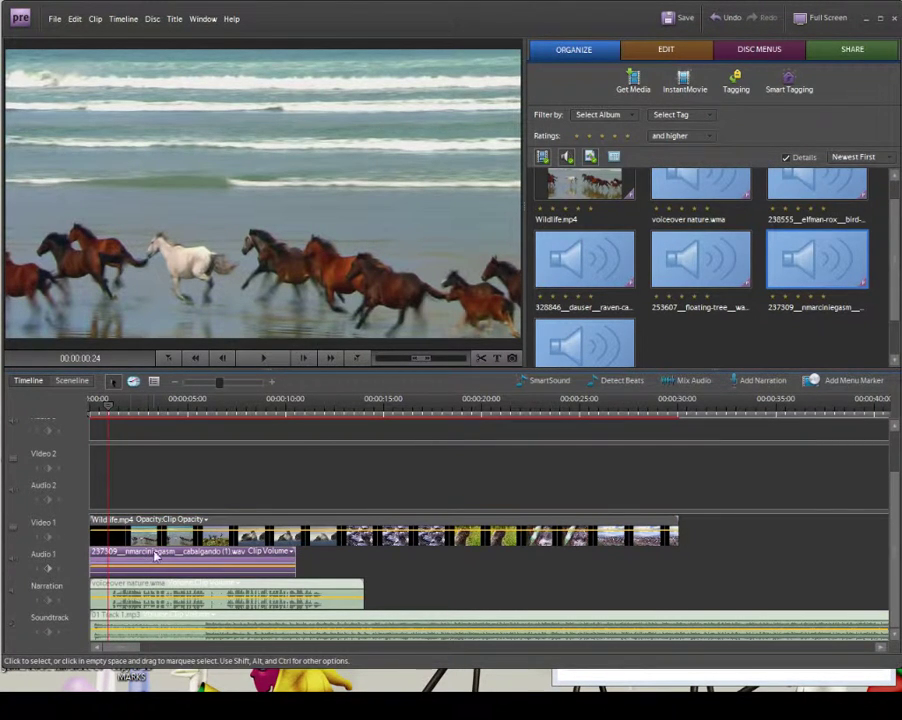
drag(111, 472, 112, 563)
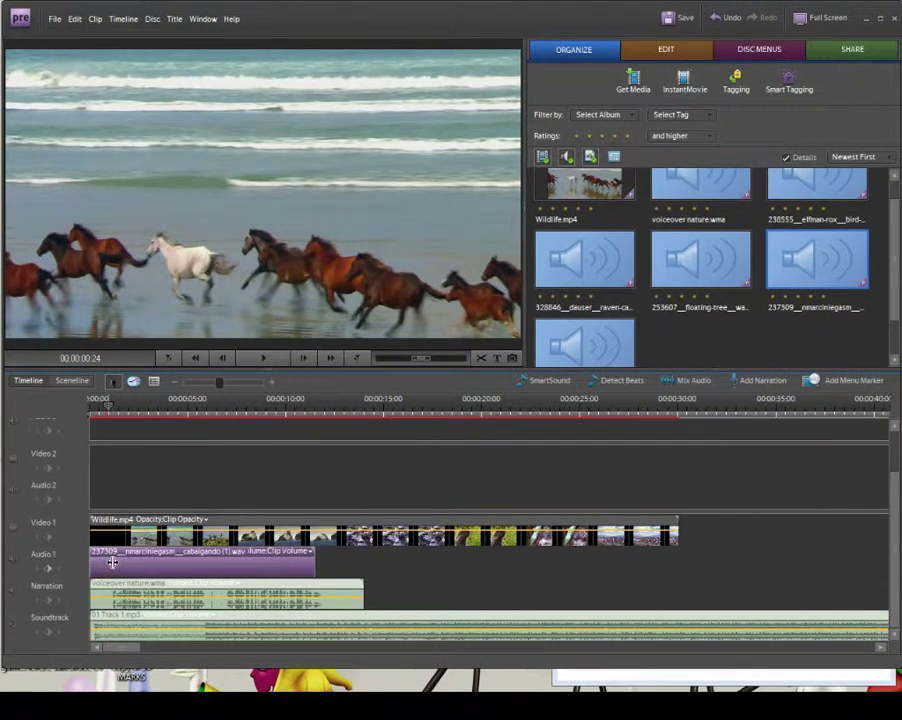
key(ctrl+z)
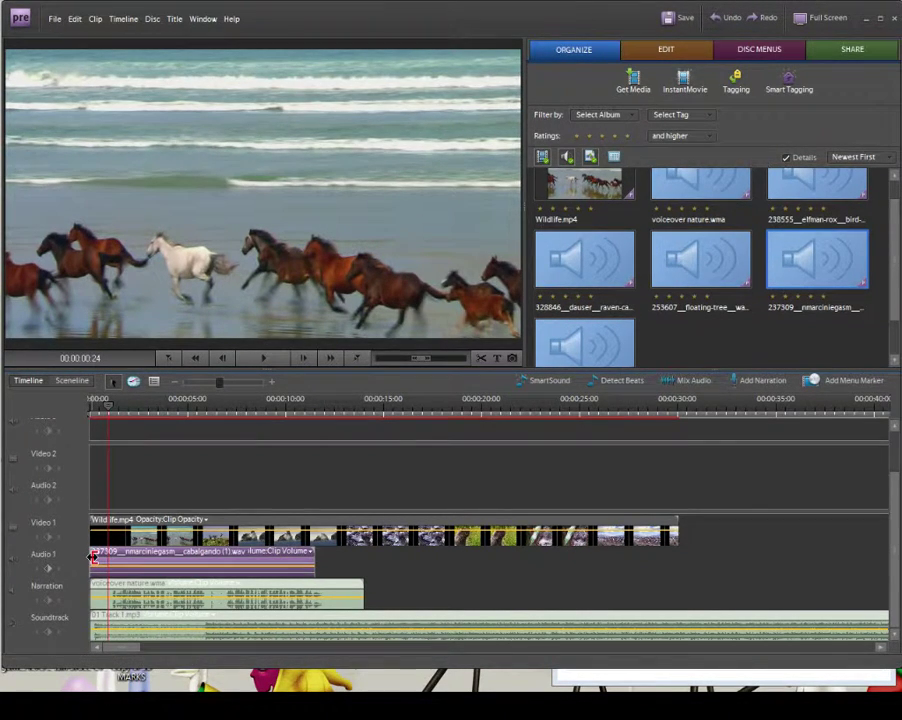
drag(93, 557, 109, 554)
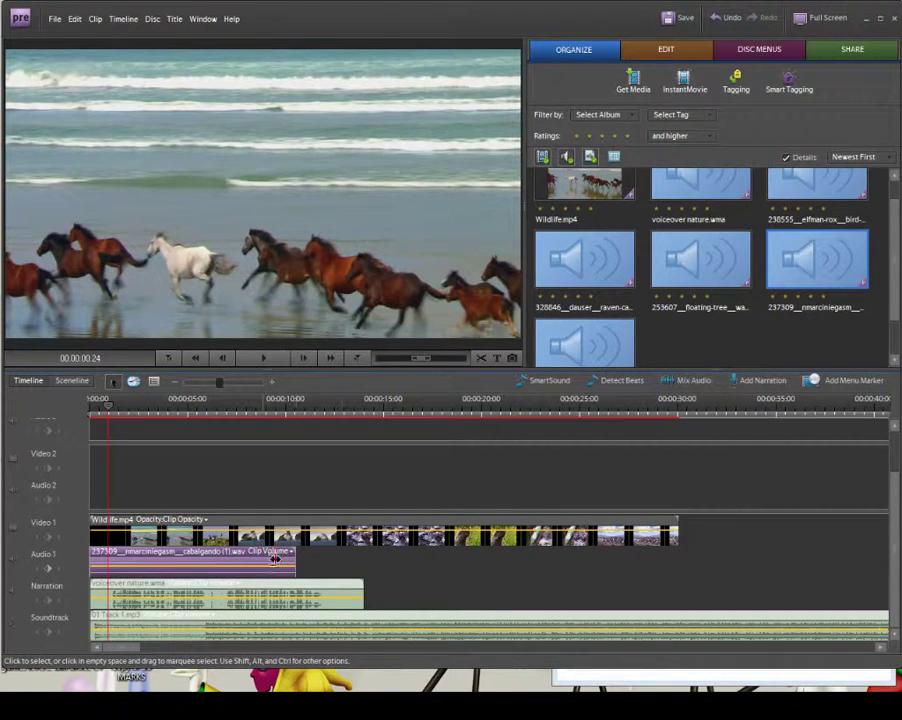
Trim the end of the cabalgando clip on Audio 1 to the end of the horse scene, about 00:00:04:06, and play it back.
key(Home)
key(space)
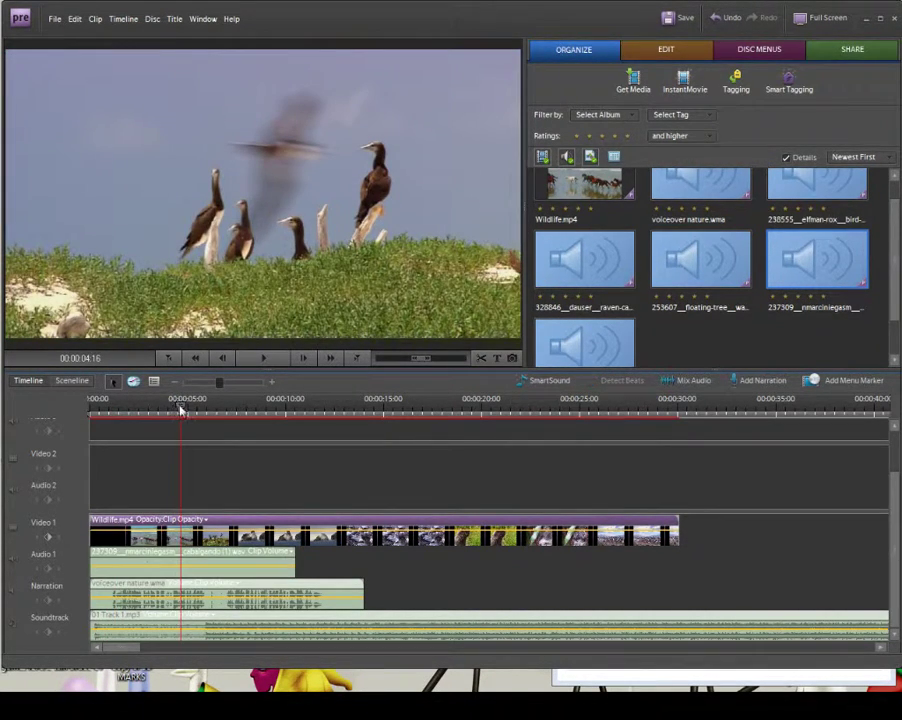
drag(181, 410, 173, 416)
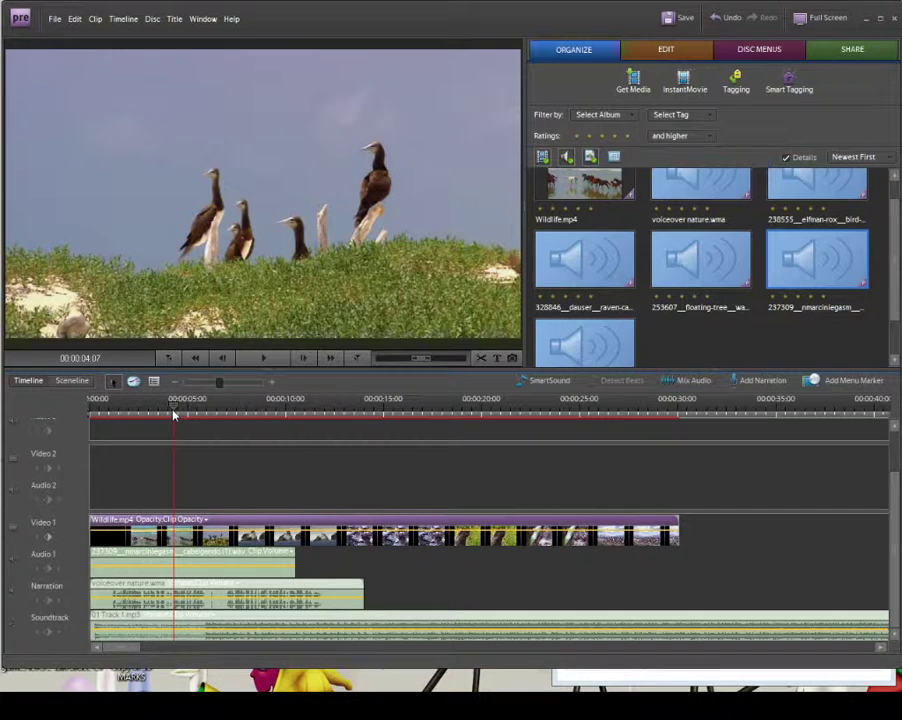
drag(294, 557, 173, 552)
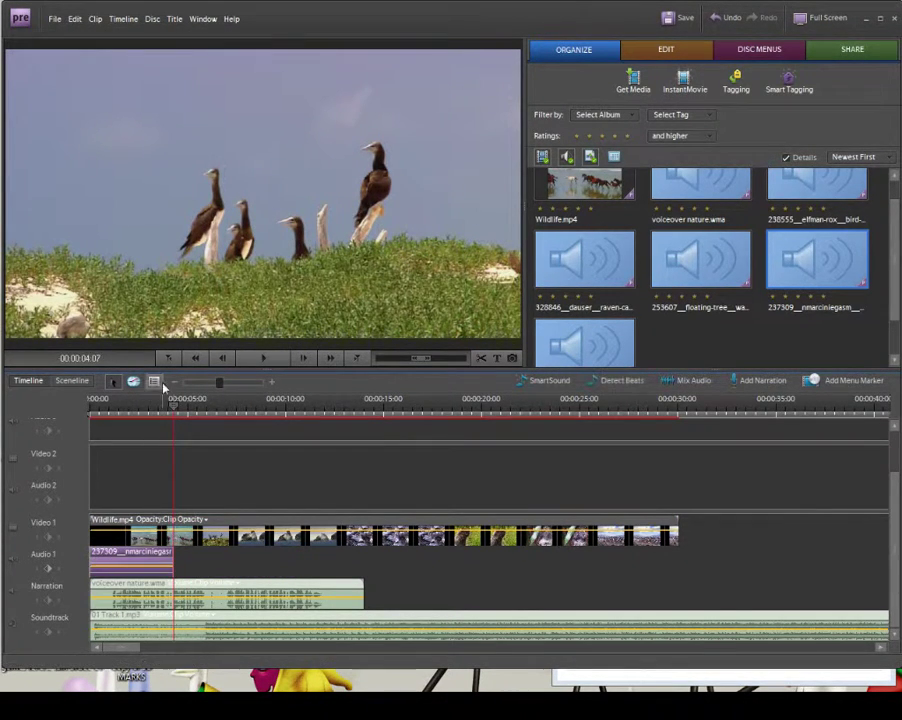
click(172, 410)
drag(172, 410, 174, 410)
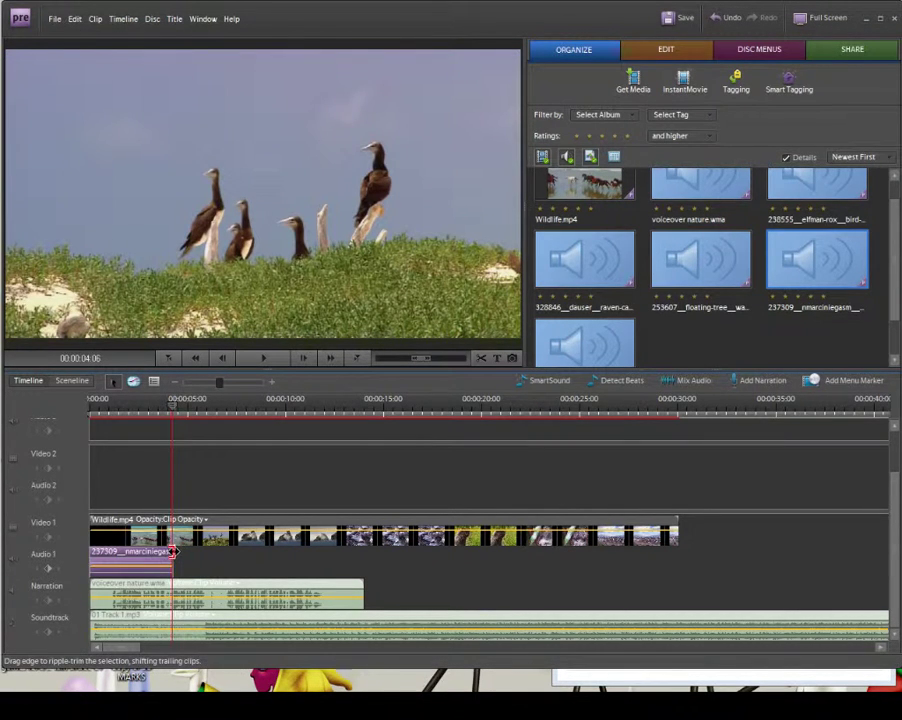
drag(174, 417, 89, 412)
key(space)
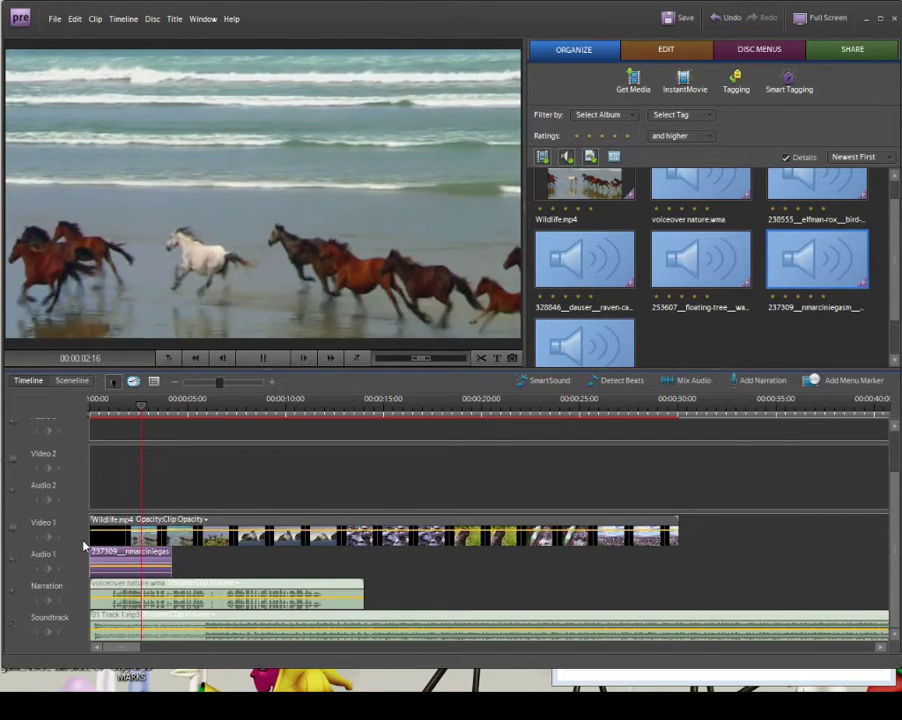
click(95, 538)
Add the 253607 floating-tree waves sound effect to the start of Audio 2 and play it with the video.
click(700, 270)
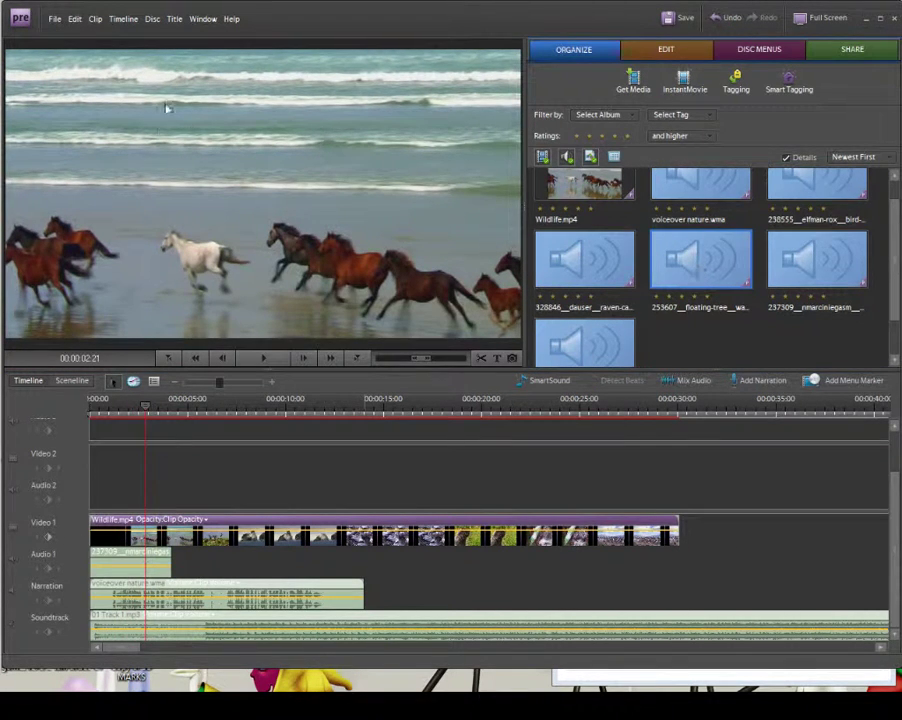
drag(712, 268, 146, 416)
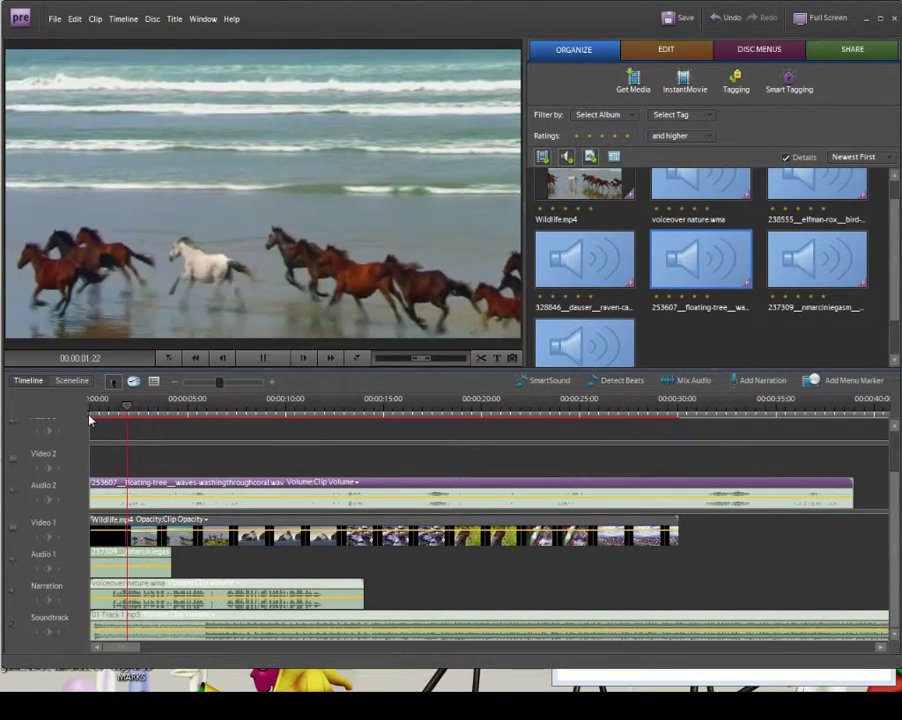
key(space)
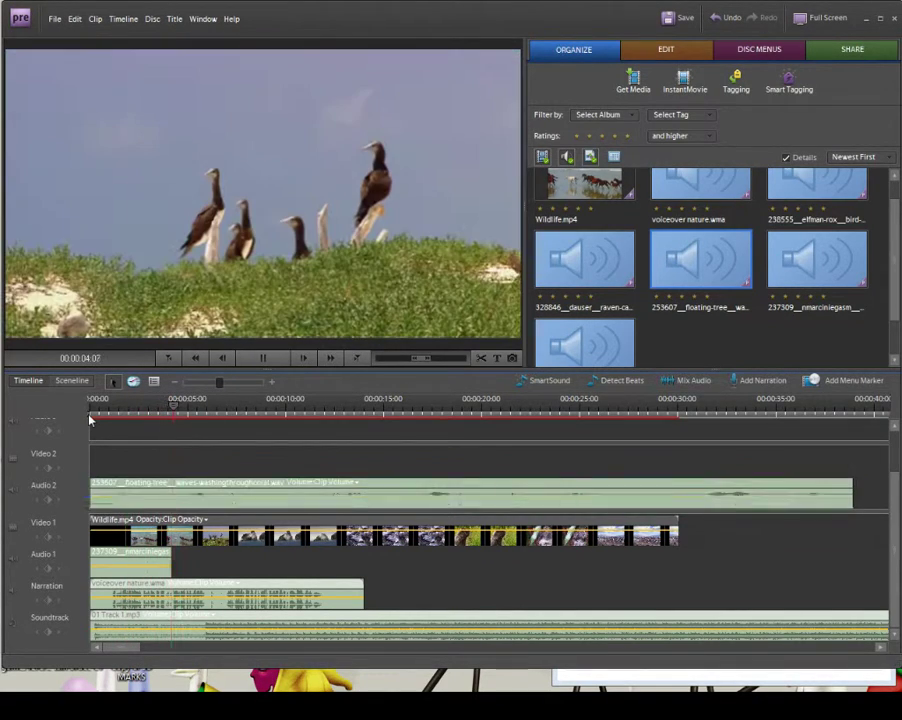
Trim the end of the waves clip on Audio 2 to the last horse frame at 00:00:04:05 and play the result.
mouse_move(178, 414)
mouse_down()
mouse_move(187, 415)
mouse_move(170, 419)
mouse_up()
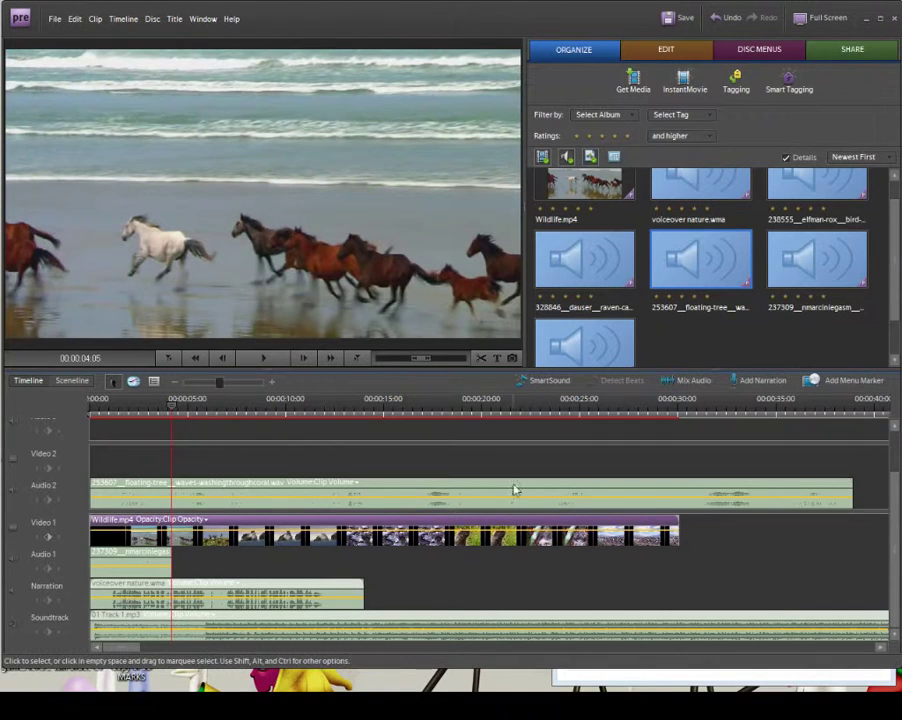
drag(848, 489, 171, 491)
click(83, 412)
key(space)
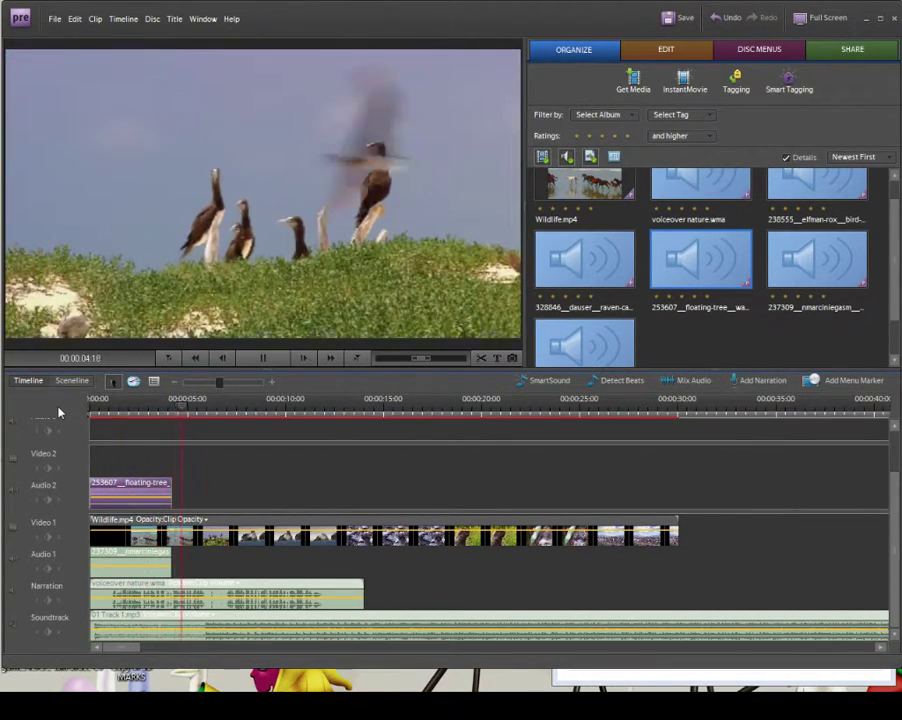
click(58, 412)
Return the playhead to 00:00:04:04 and preview the 238555 bird sound effect from the project media.
scroll(887, 290, up, 1)
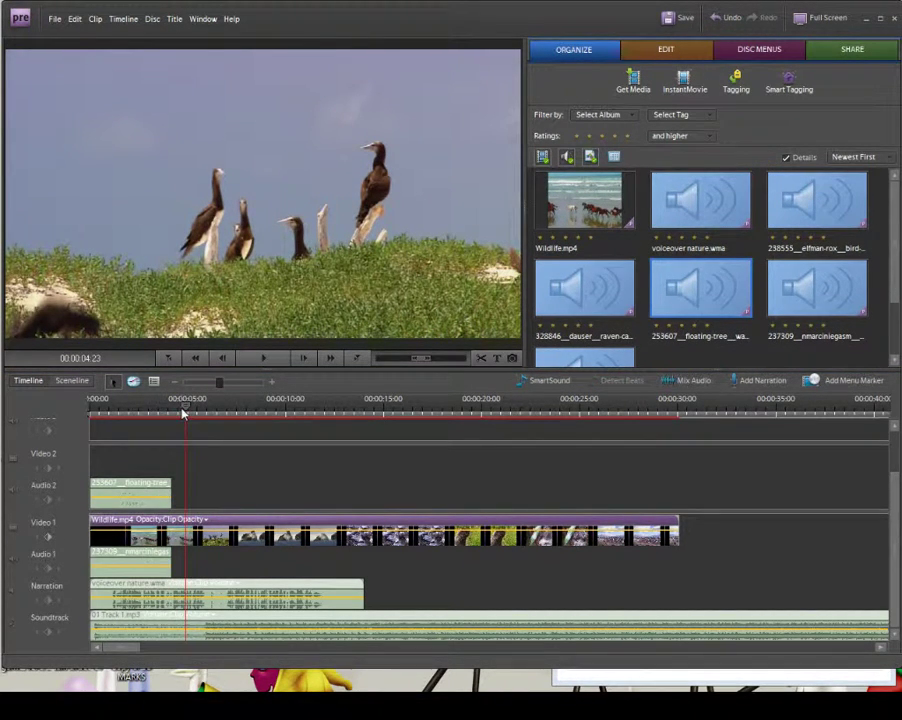
drag(184, 412, 170, 412)
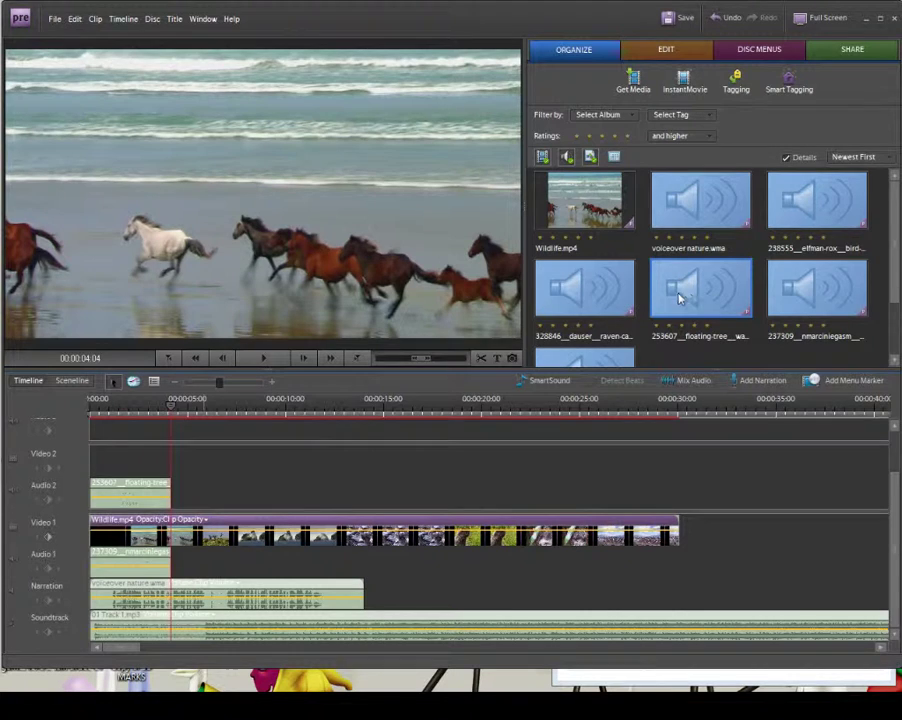
double_click(808, 214)
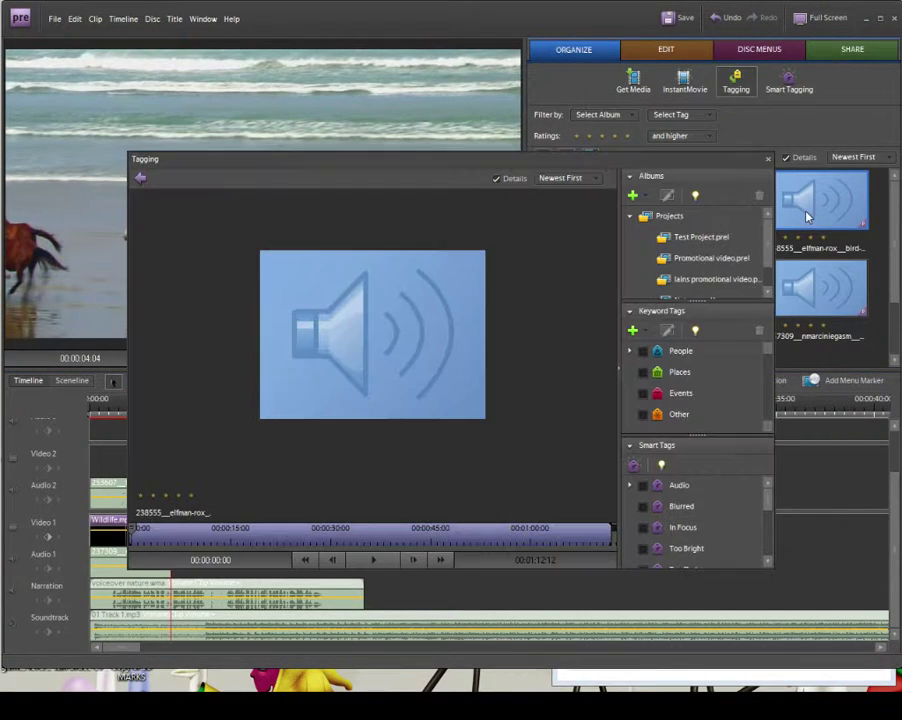
click(370, 563)
click(767, 157)
Add the 328846 raven-call sound effect to Audio 2 directly after the waves clip and play it from there.
click(587, 294)
drag(576, 300, 172, 478)
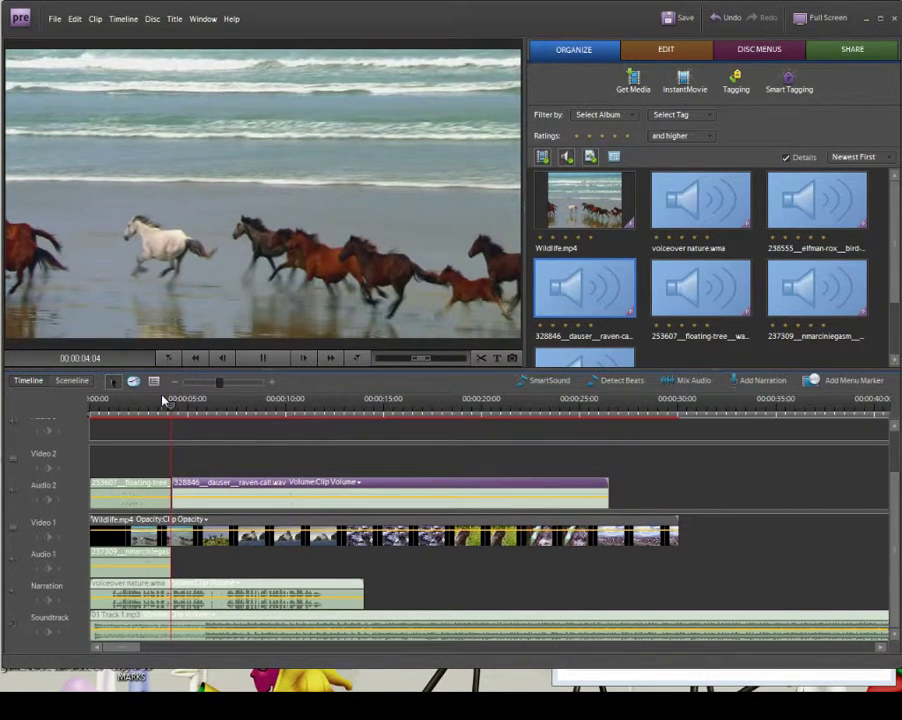
key(space)
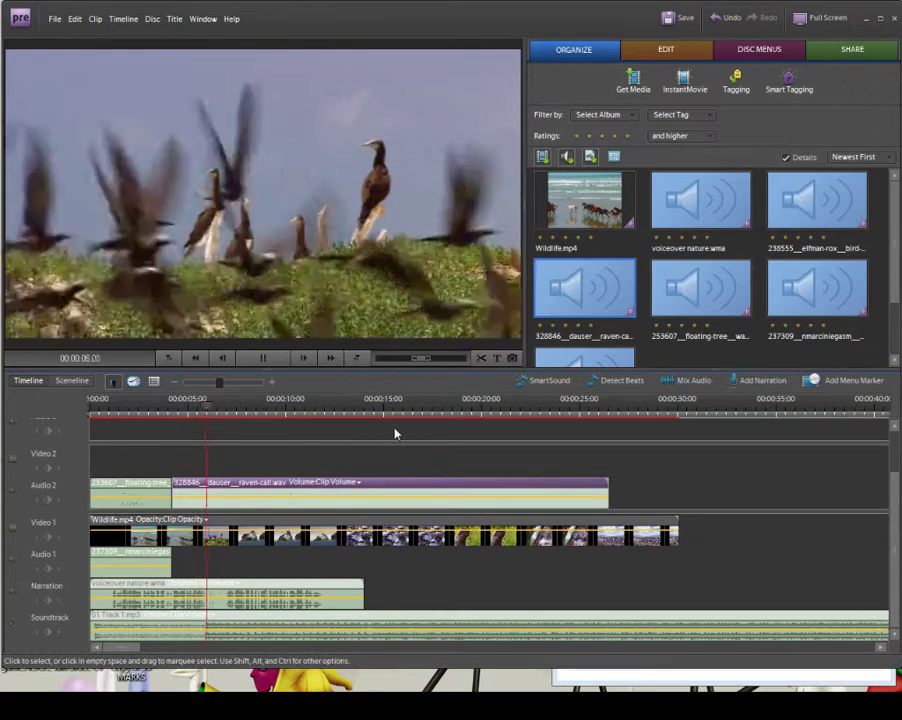
Find the first seal frame at 00:00:07:04 and trim the end of the raven-call clip on Audio 2 to it.
click(238, 405)
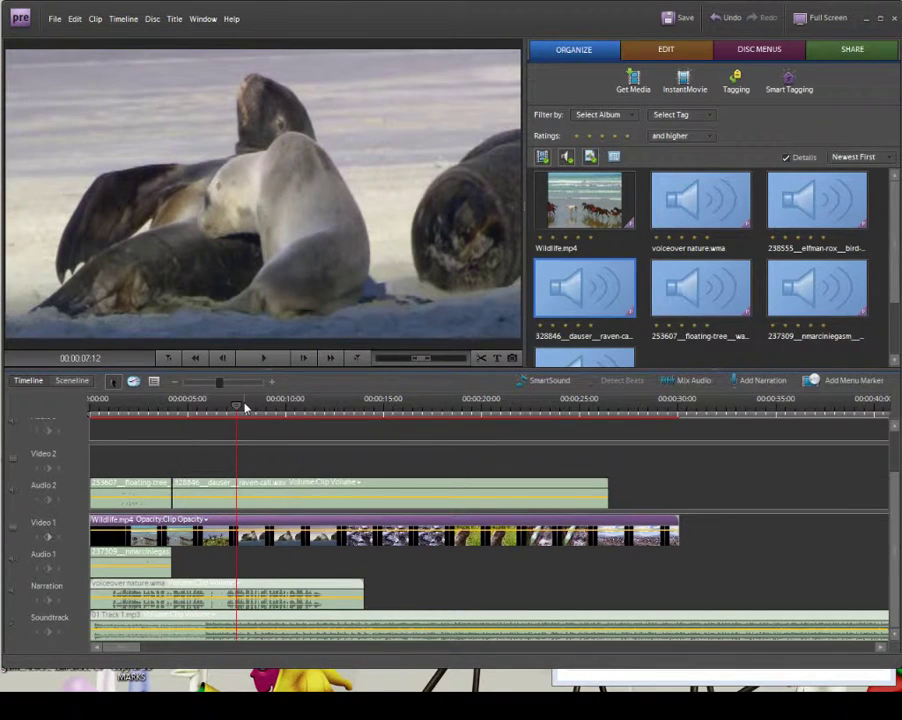
key(Left)
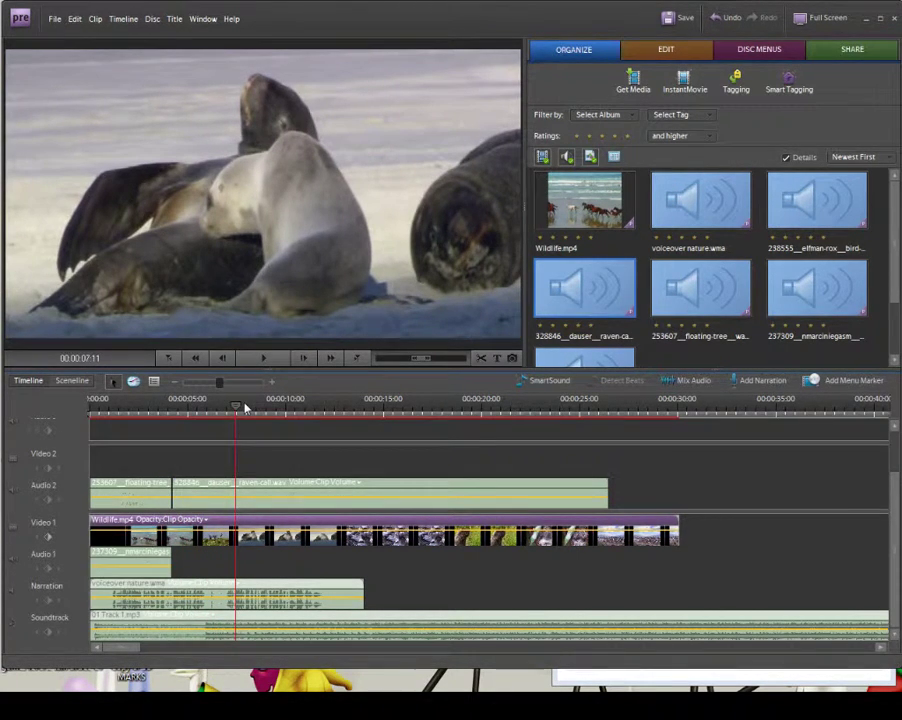
key(Left)
key(Left)
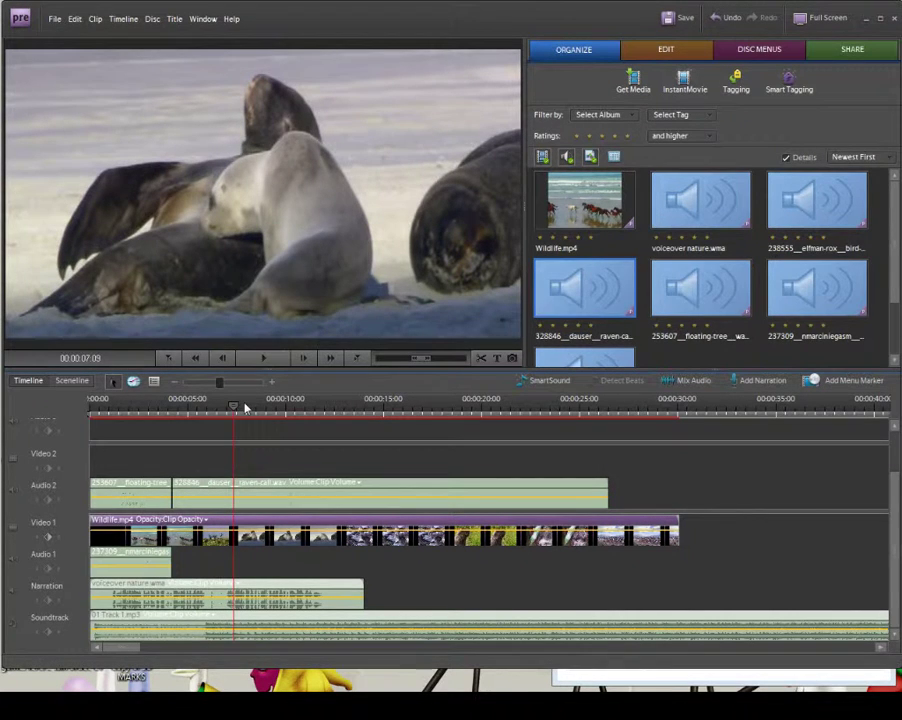
key(Left)
key(Left)
key(Left)
key(Left)
key(Left)
key(Left)
key(Left)
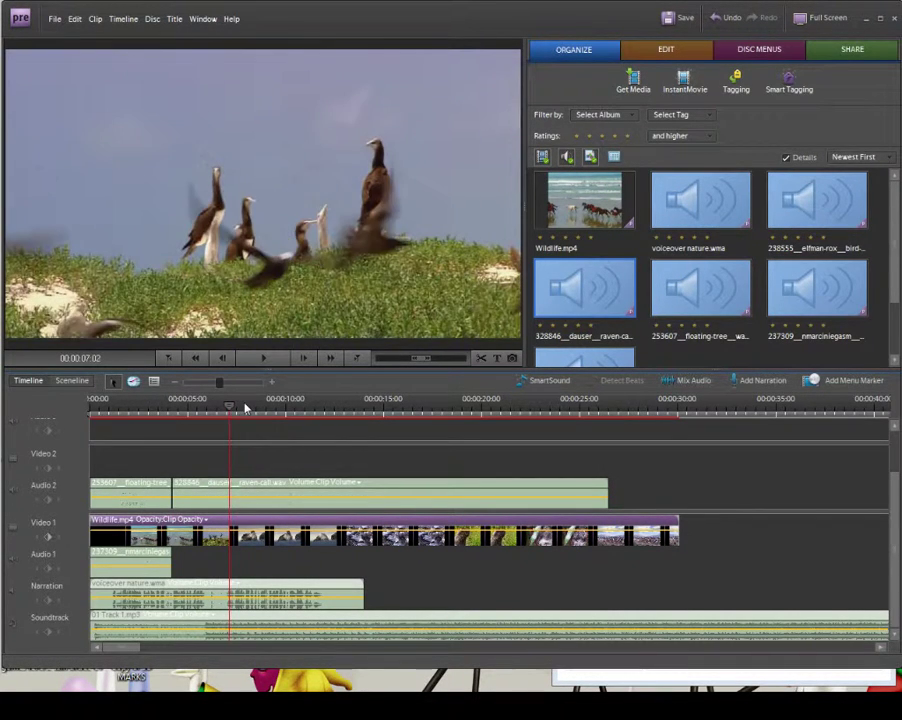
key(Right)
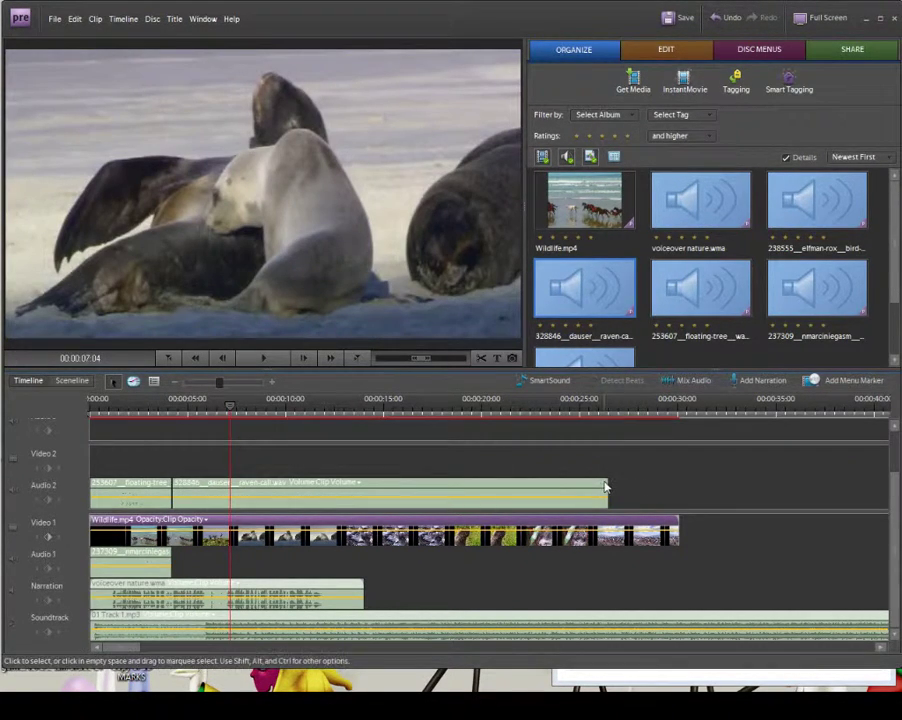
mouse_move(607, 486)
mouse_down()
mouse_move(222, 488)
mouse_move(594, 498)
mouse_move(604, 488)
mouse_up()
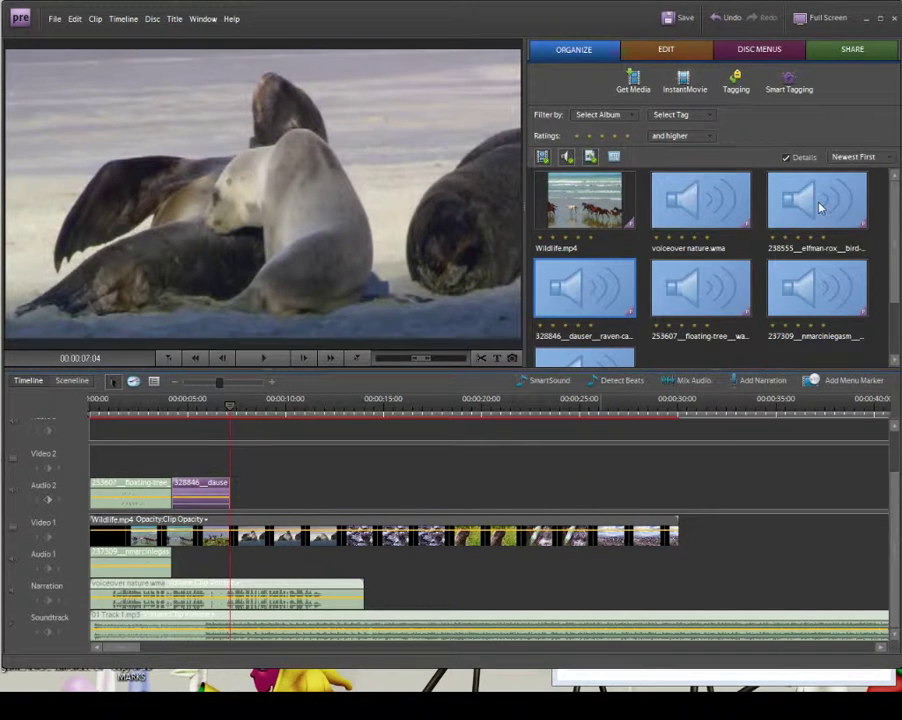
Preview the 238555 bird-flapping-wings sound effect and add it to Audio 1 directly after the cabalgando clip.
click(775, 205)
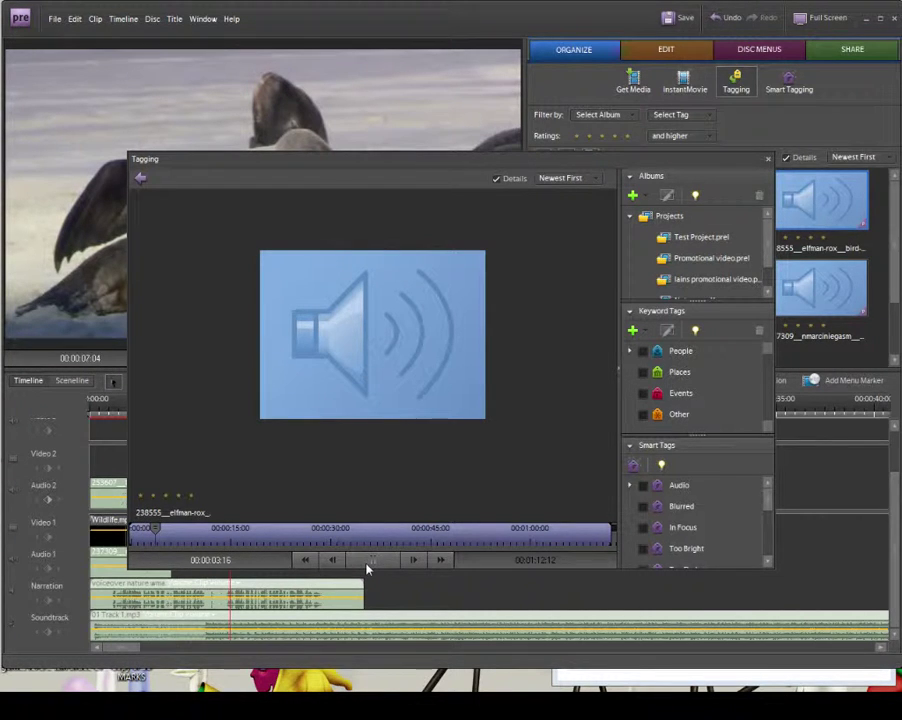
click(767, 158)
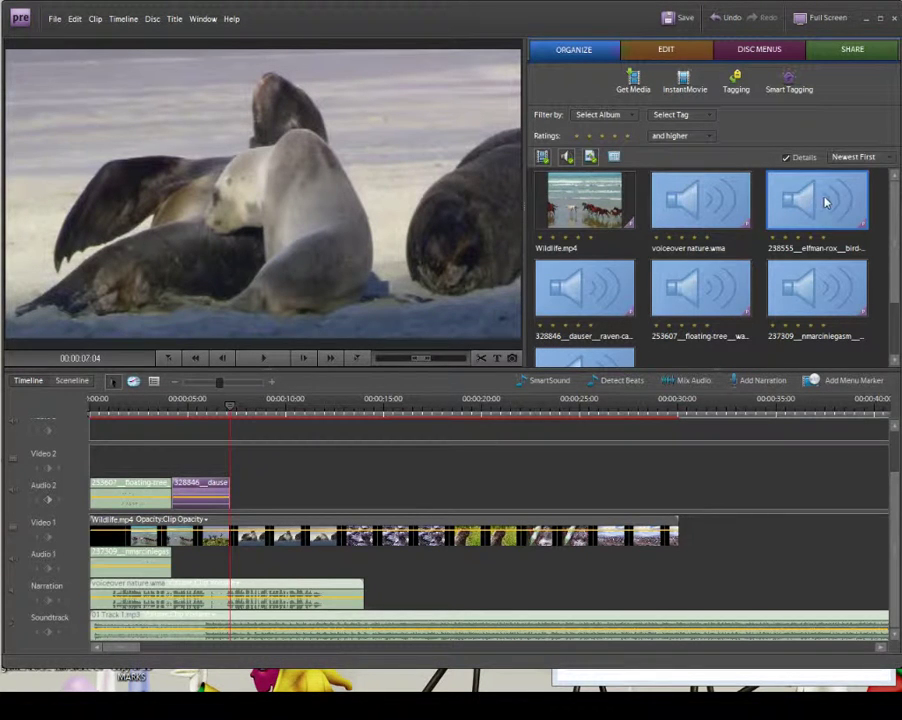
drag(576, 402, 619, 537)
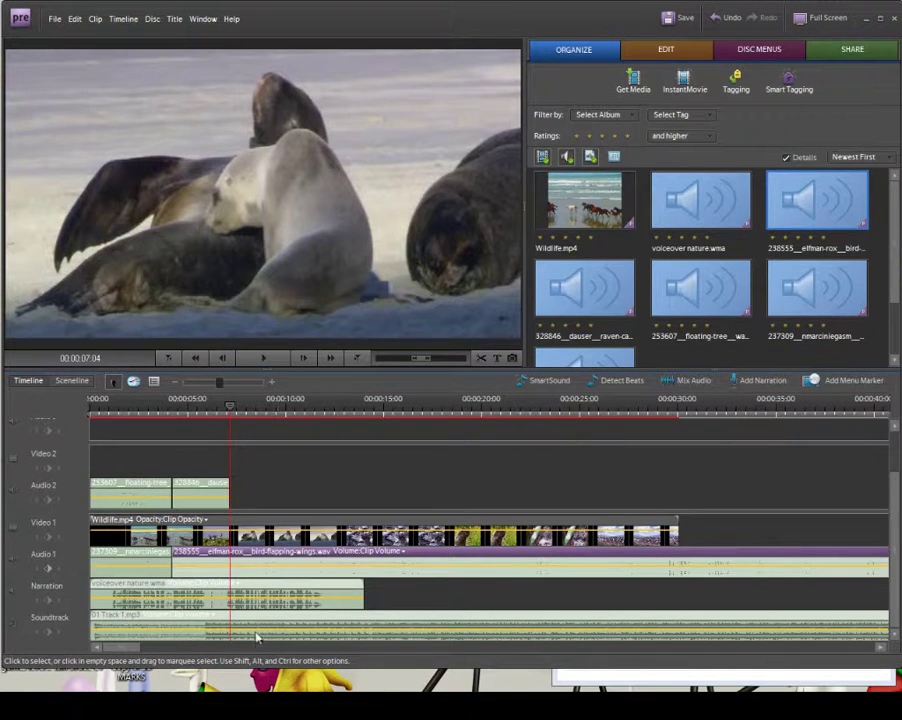
Split the bird-flapping-wings clip on Audio 1 at 00:00:07:04 and delete the part after the cut.
mouse_move(125, 645)
mouse_down()
mouse_move(160, 644)
mouse_move(110, 645)
mouse_up()
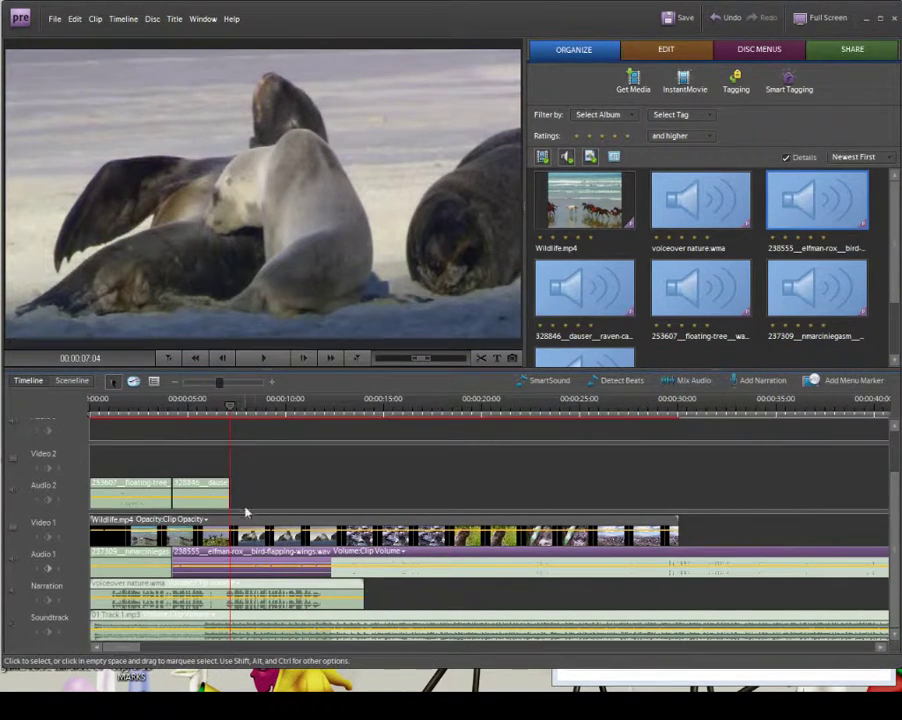
click(482, 359)
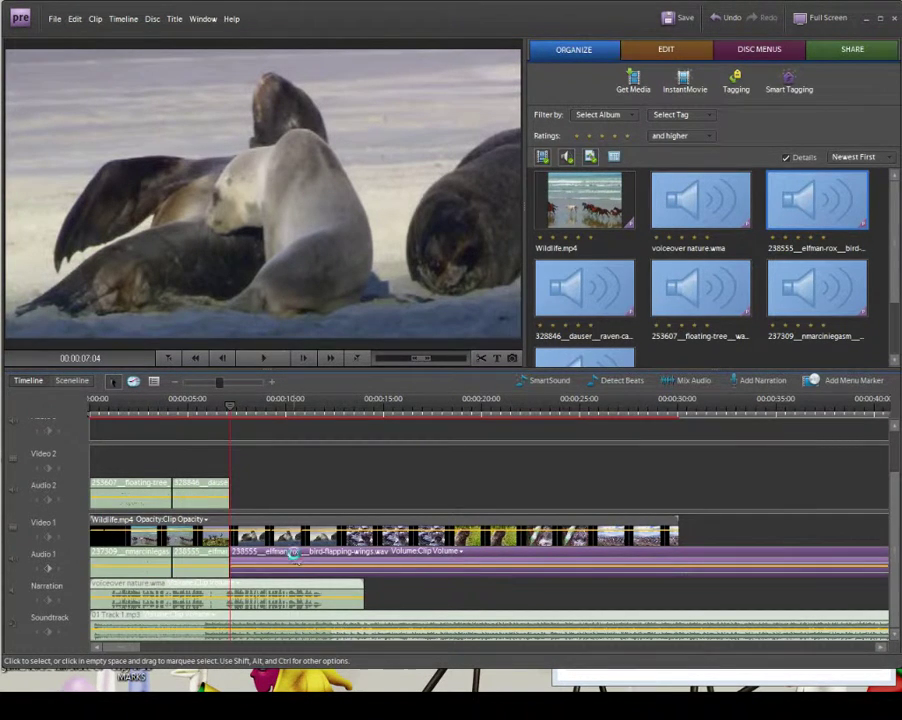
key(Delete)
Play the start of the bird scene to check how the flapping-wings and raven sounds match the picture.
drag(229, 418, 170, 418)
key(space)
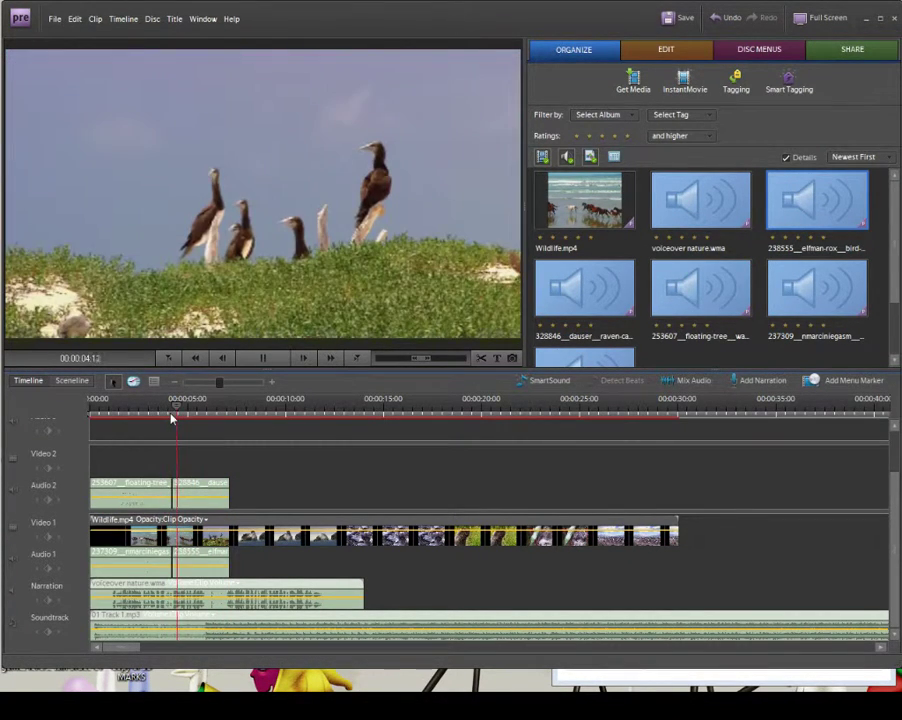
key(space)
click(175, 417)
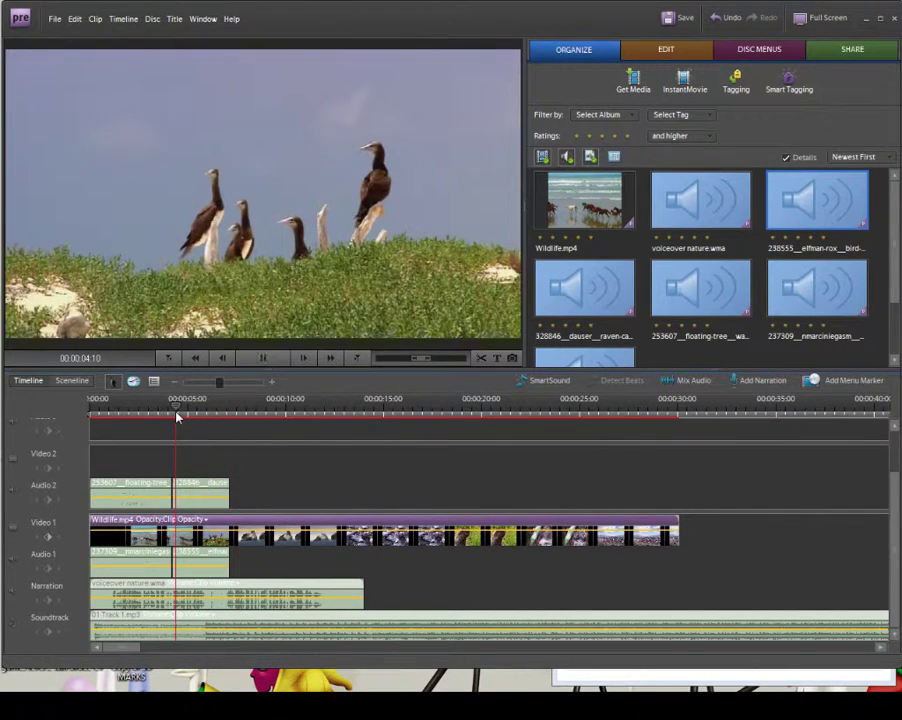
key(space)
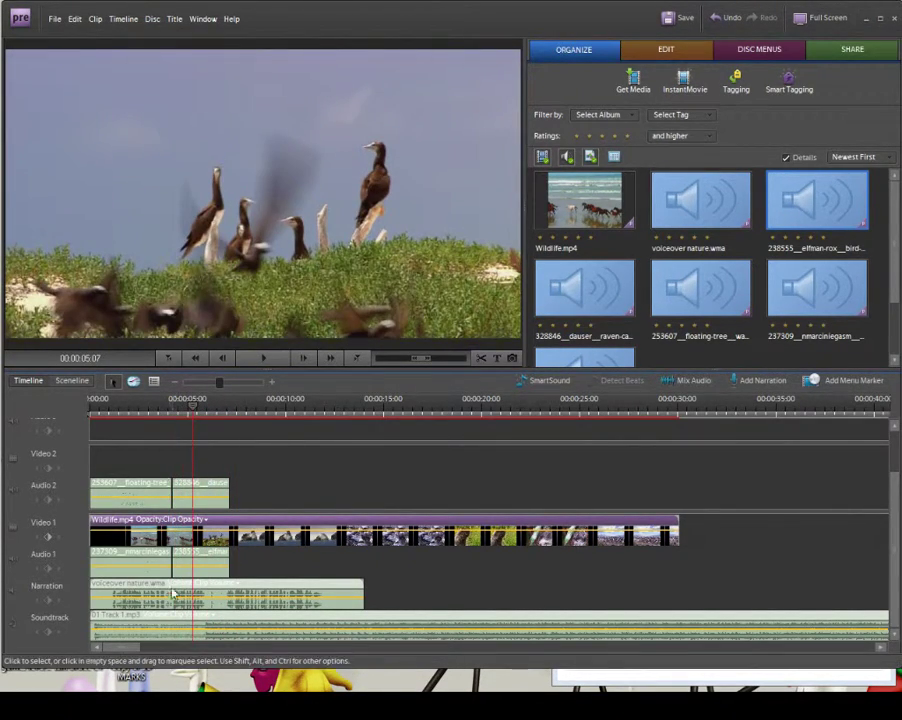
Readjust the trim of the bird-flapping-wings clip on Audio 1 to end with the bird scene and play it back.
drag(228, 552, 221, 553)
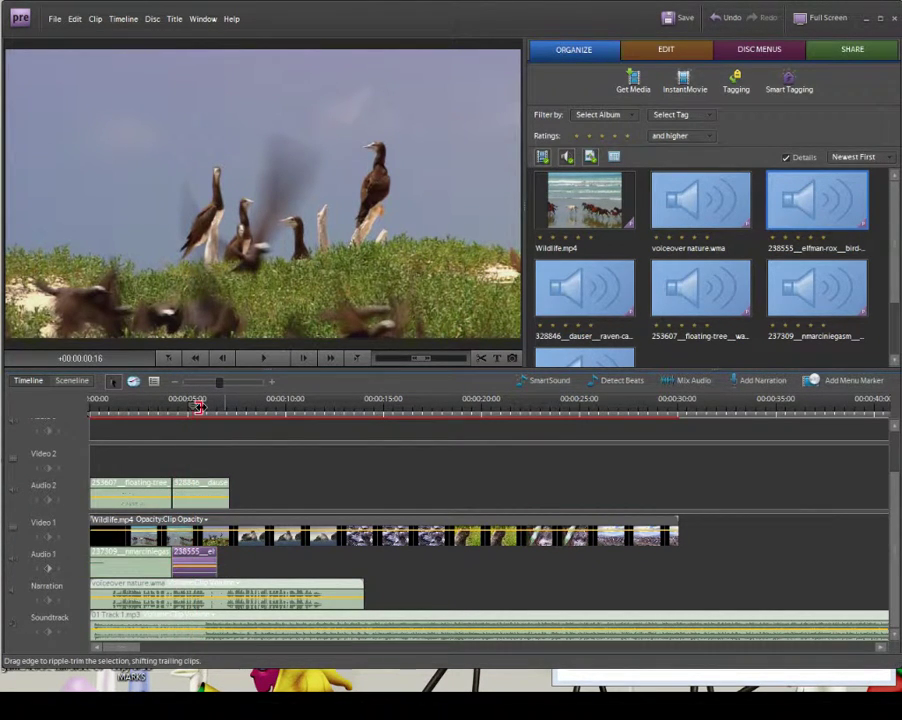
click(166, 408)
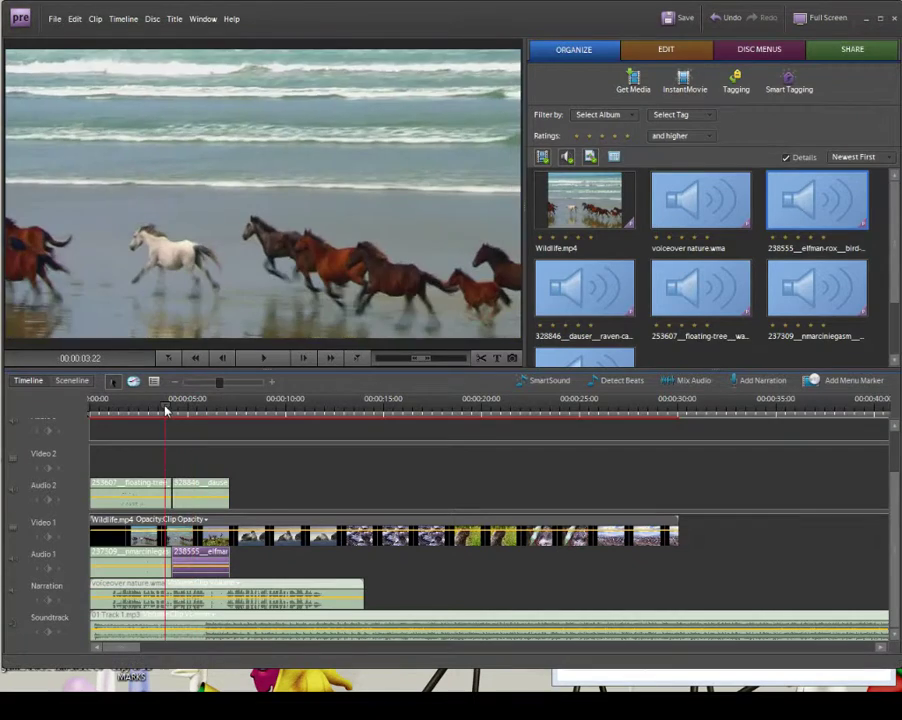
key(space)
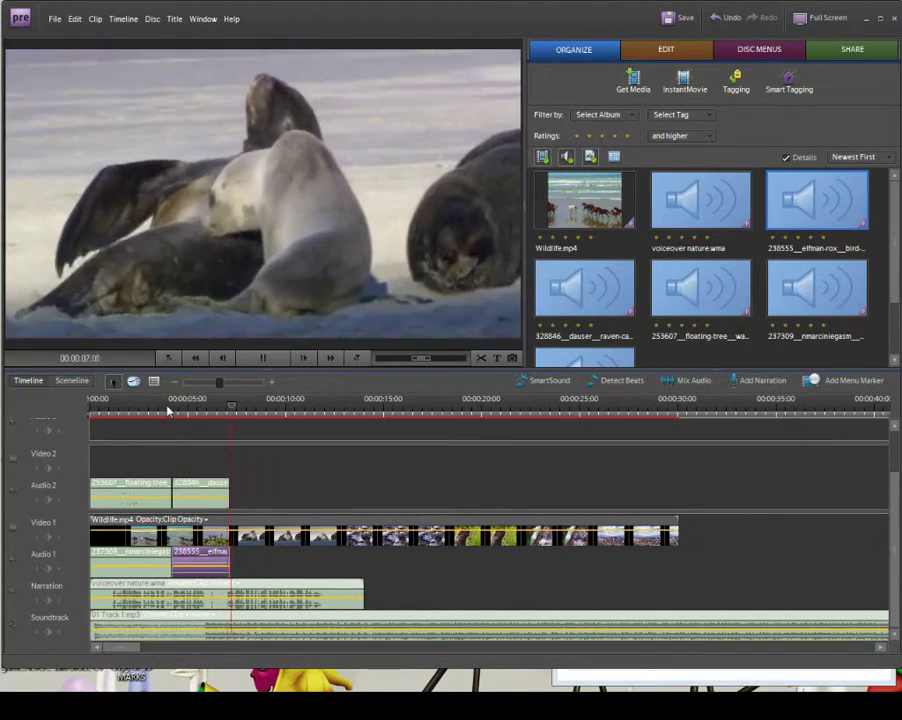
key(space)
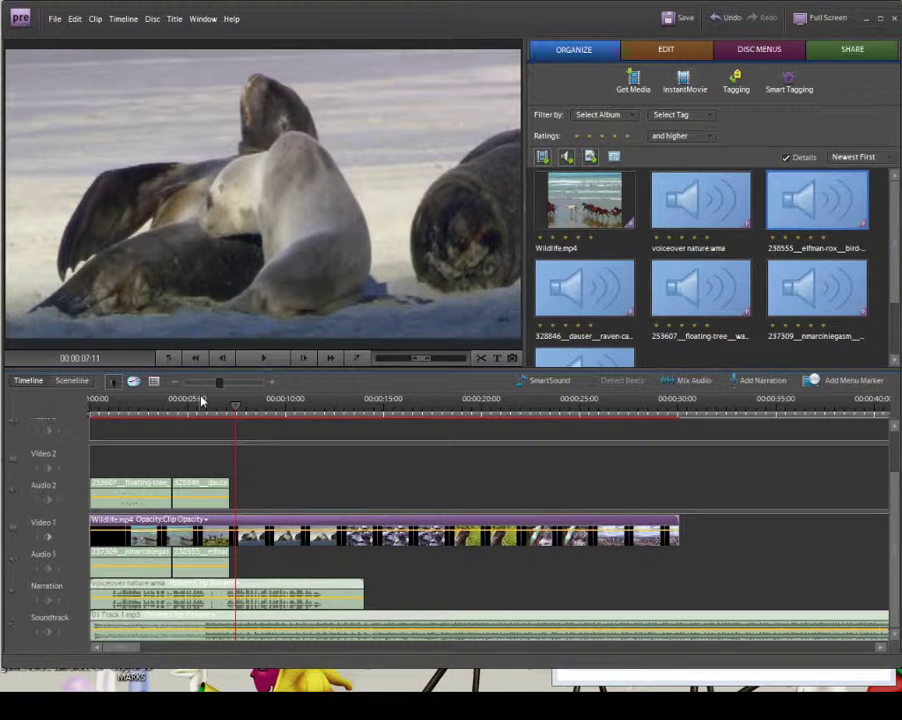
Play the transition from the horse scene to the bird scene to check the sound effects against the picture.
drag(238, 406, 161, 414)
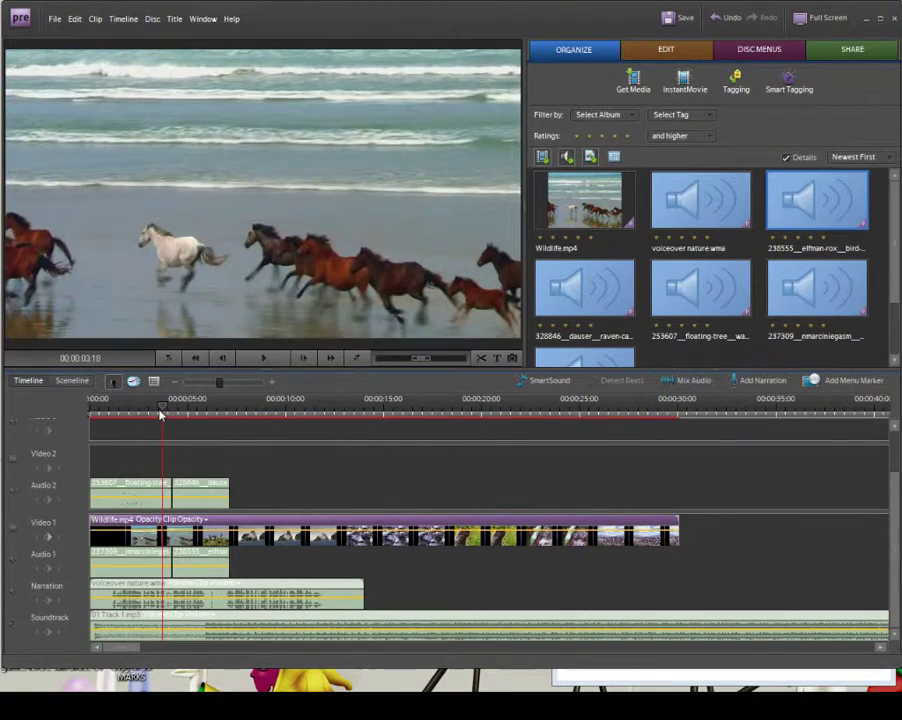
click(145, 500)
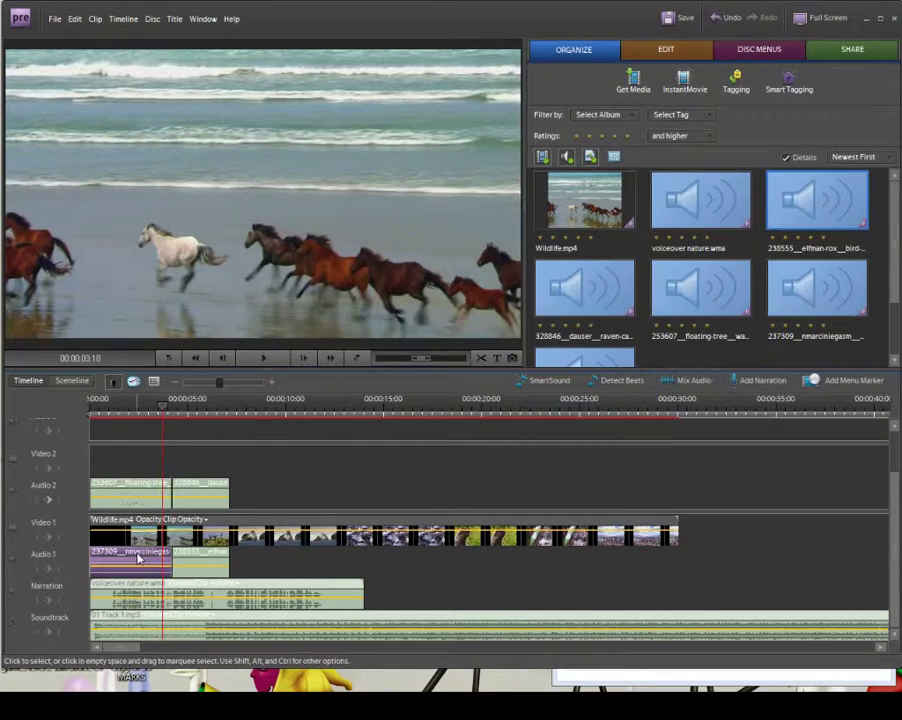
drag(165, 408, 195, 413)
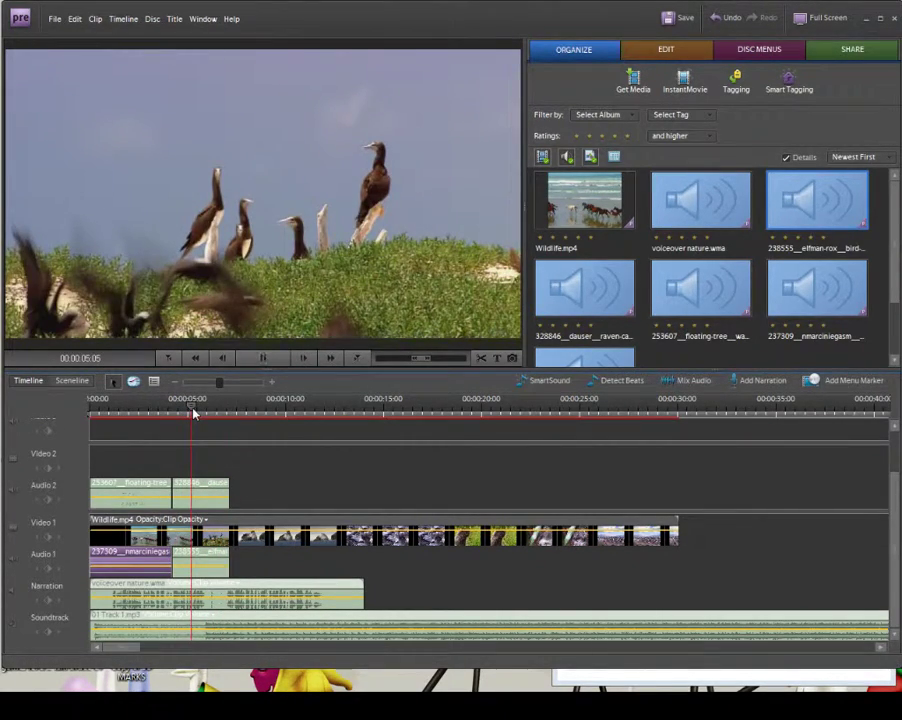
key(space)
key(space)
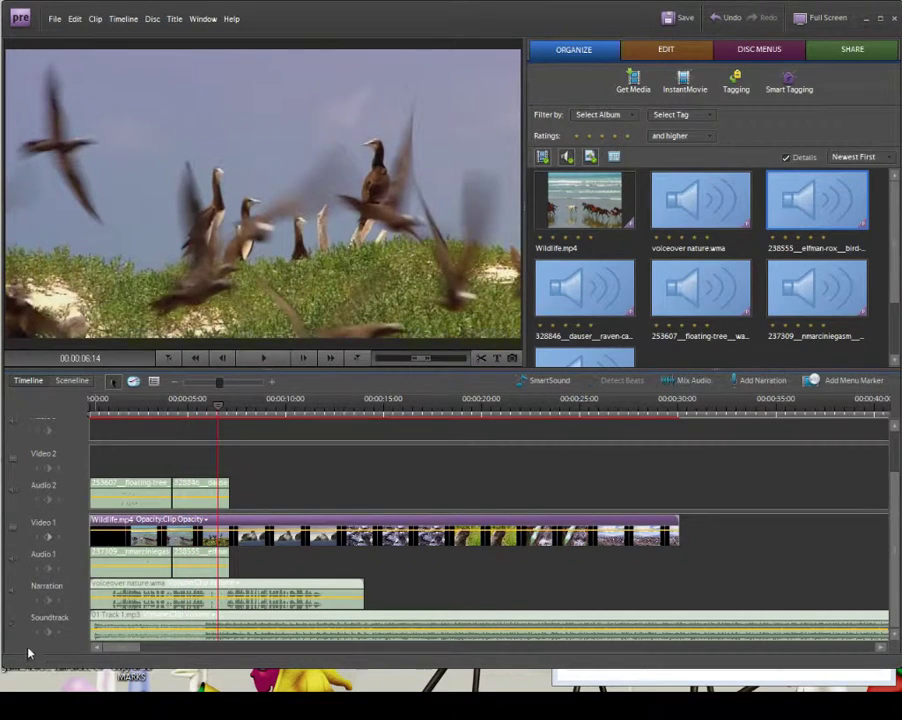
Enable the voiceover nature.wma clip on Narration and the 01 Track 1.mp3 clip on Soundtrack again.
click(150, 593)
right_click(150, 593)
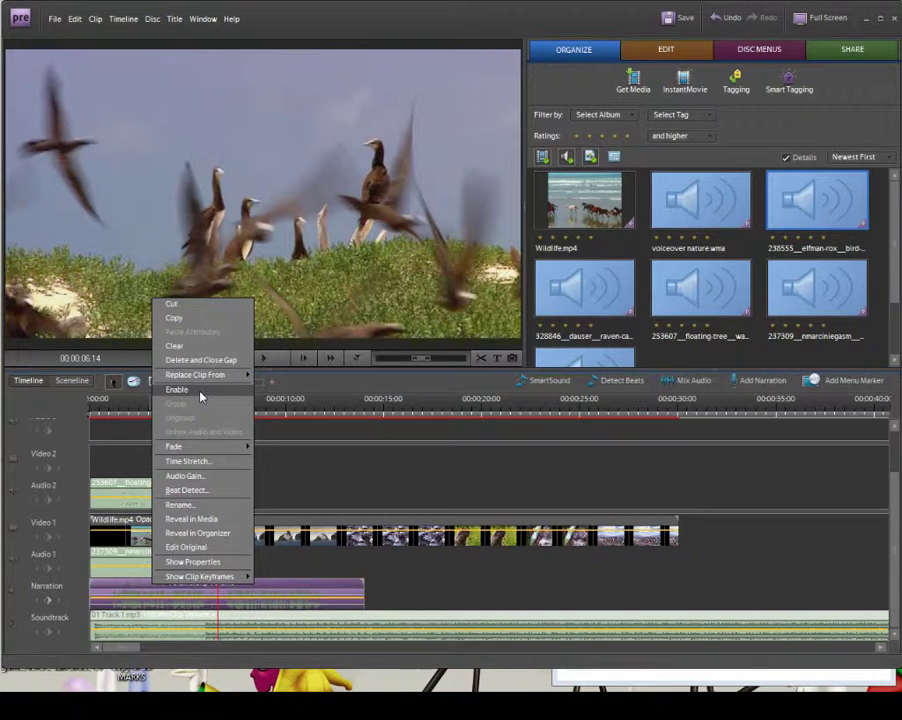
click(200, 397)
click(175, 628)
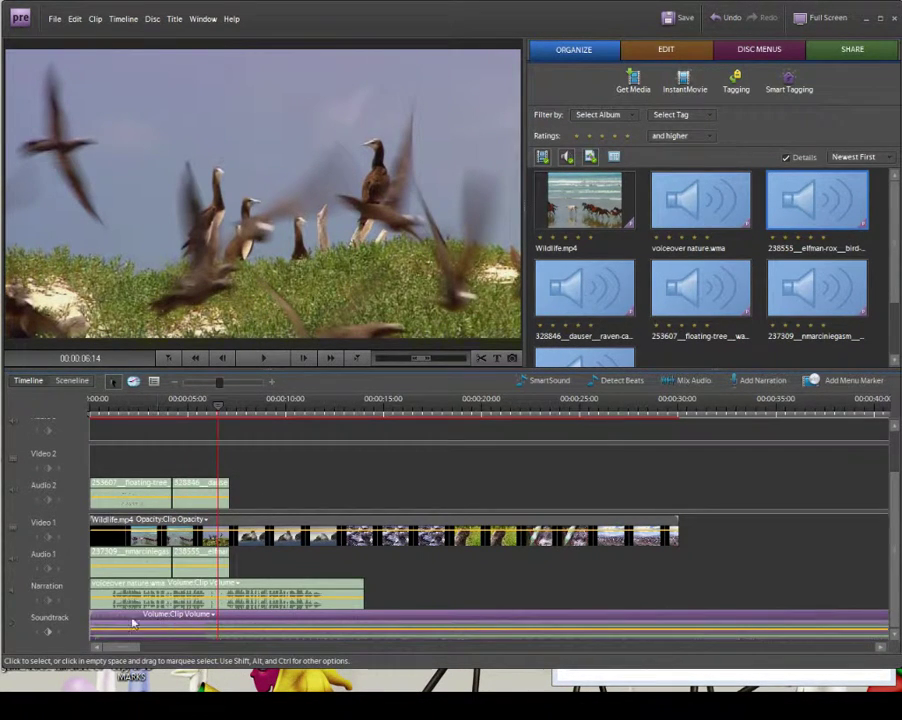
click(200, 622)
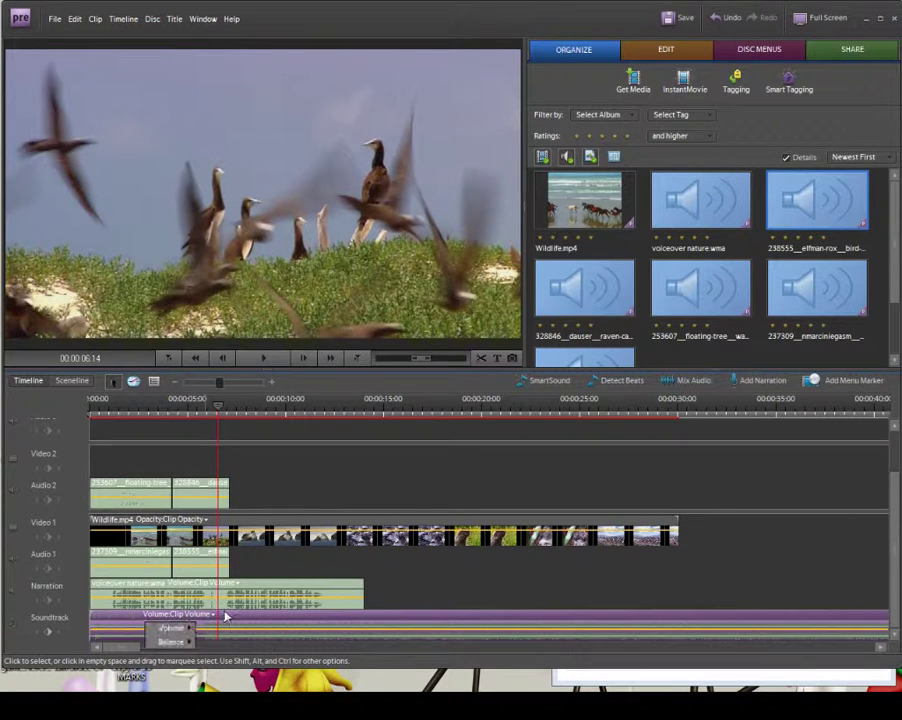
right_click(207, 612)
click(258, 424)
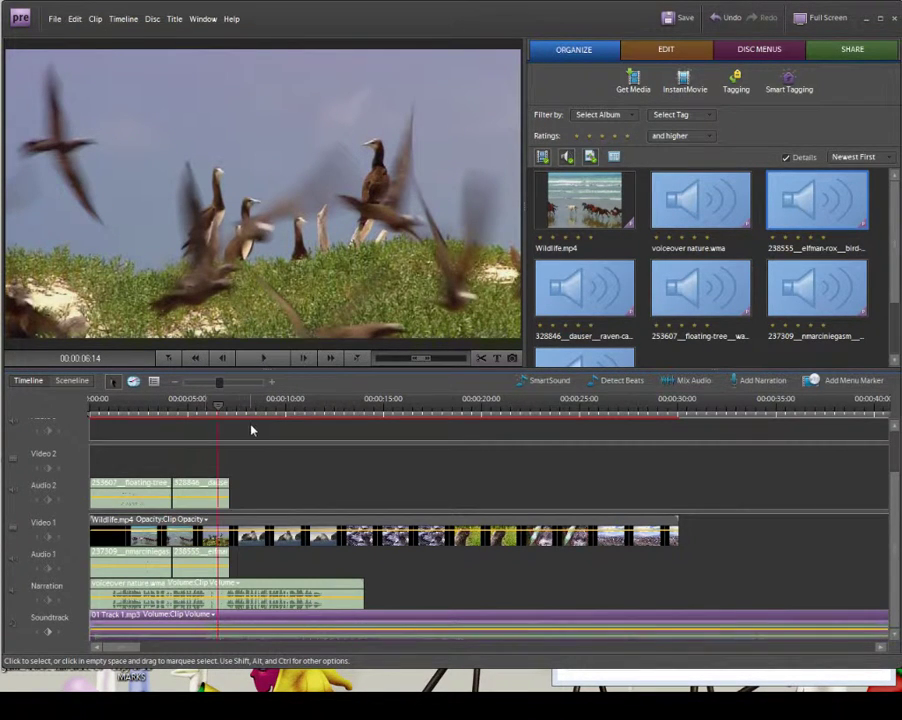
Play the project from the start into the bird scene to hear the voiceover and music with the effects.
drag(216, 405, 41, 435)
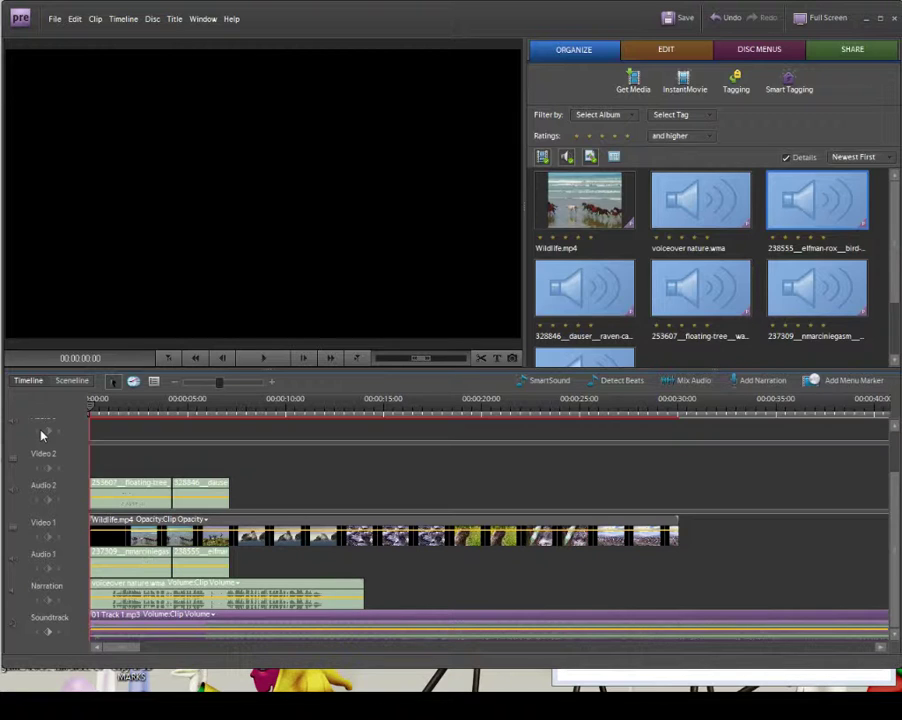
key(space)
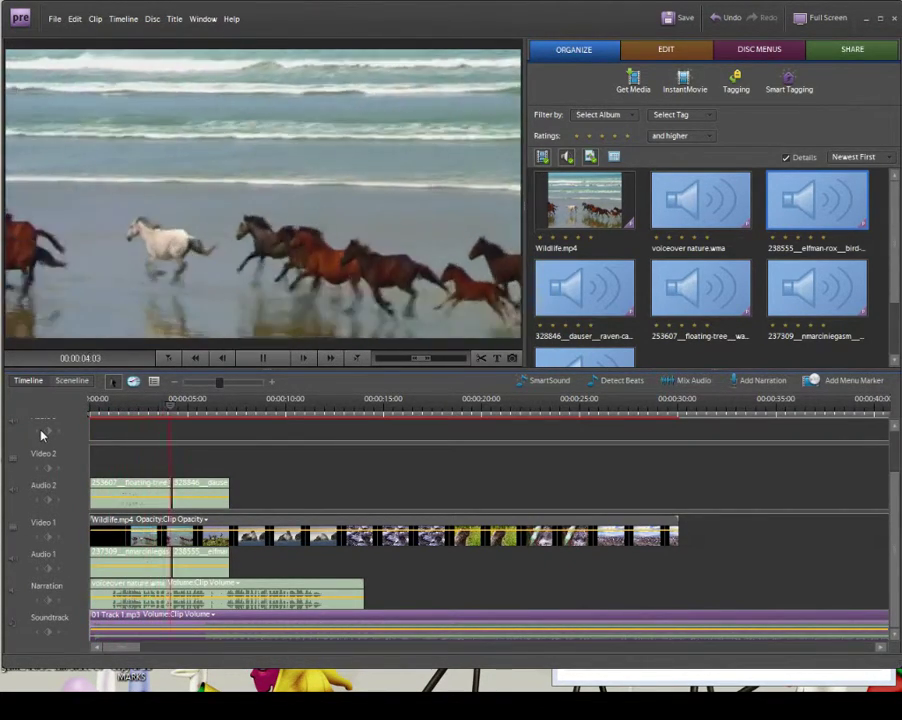
key(space)
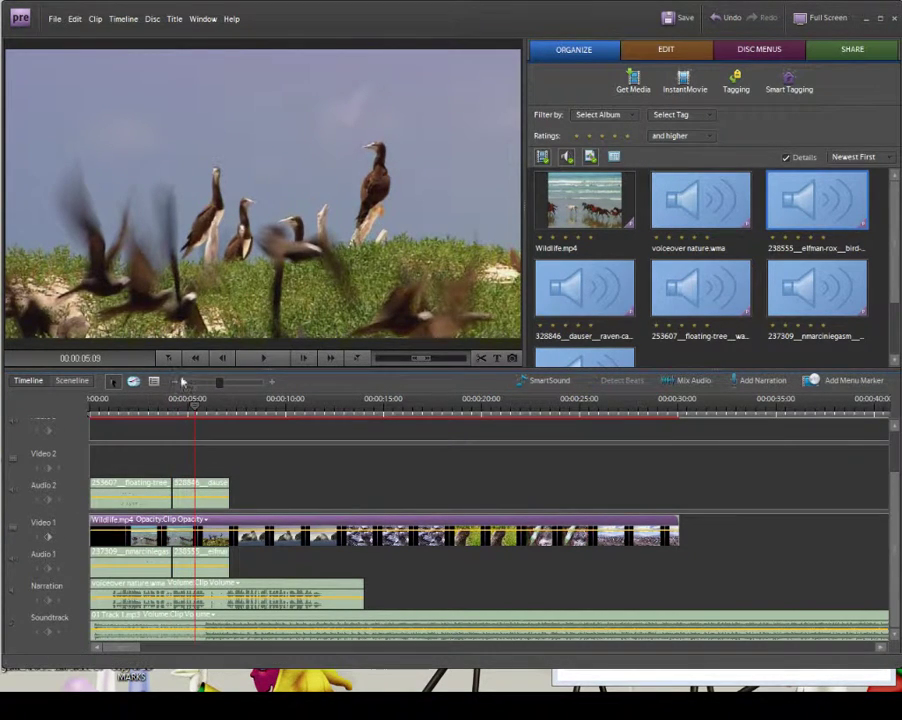
Trim the silent parts off the start and end of the voiceover nature.wma clip on Narration, keeping it at 00:00:00:00.
drag(180, 404, 88, 408)
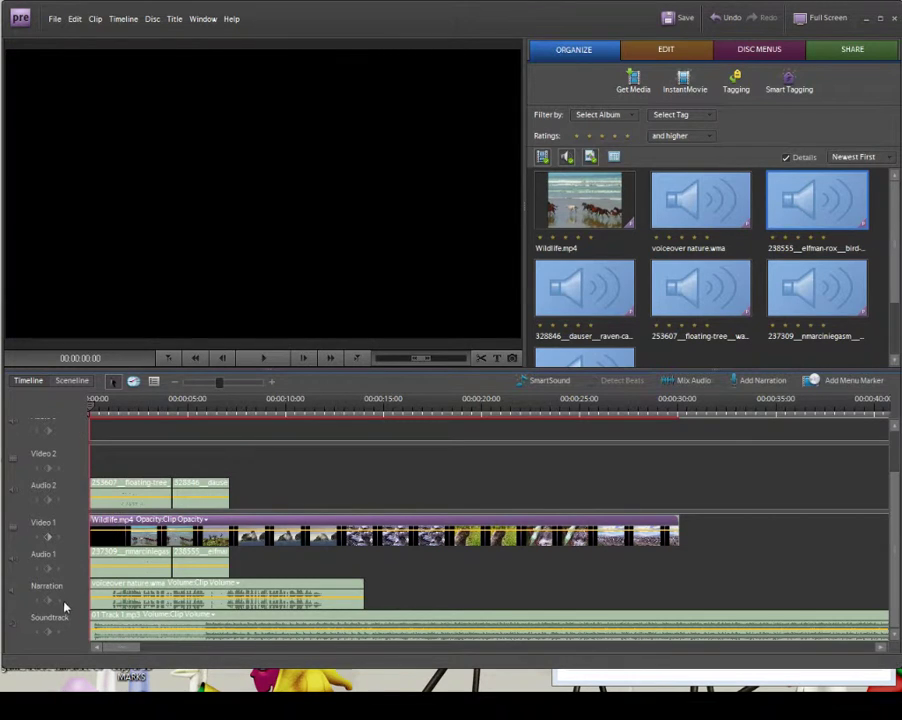
drag(91, 589, 111, 586)
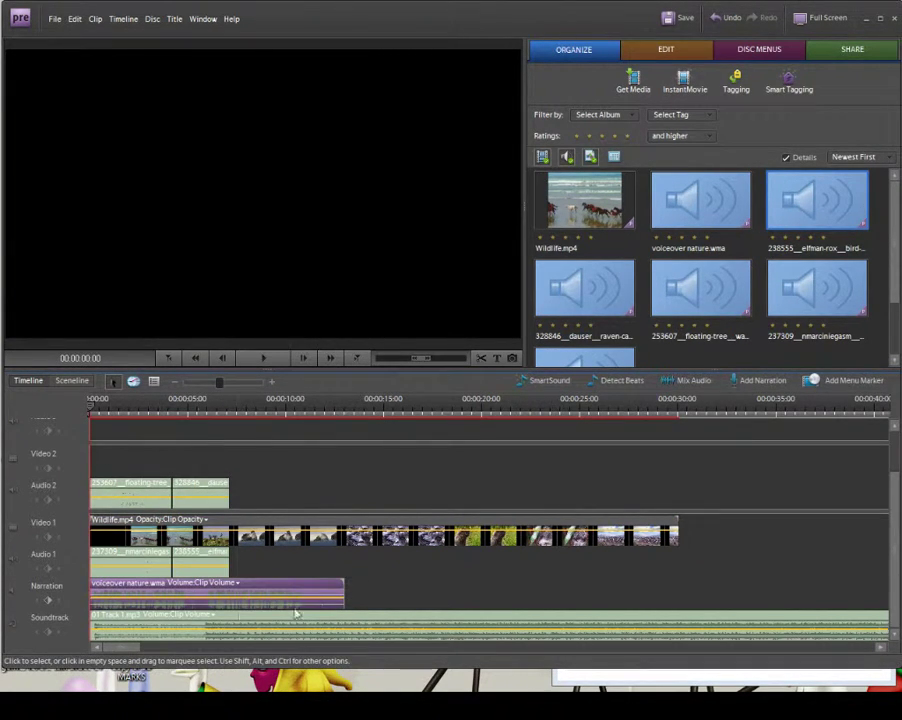
drag(347, 585, 316, 587)
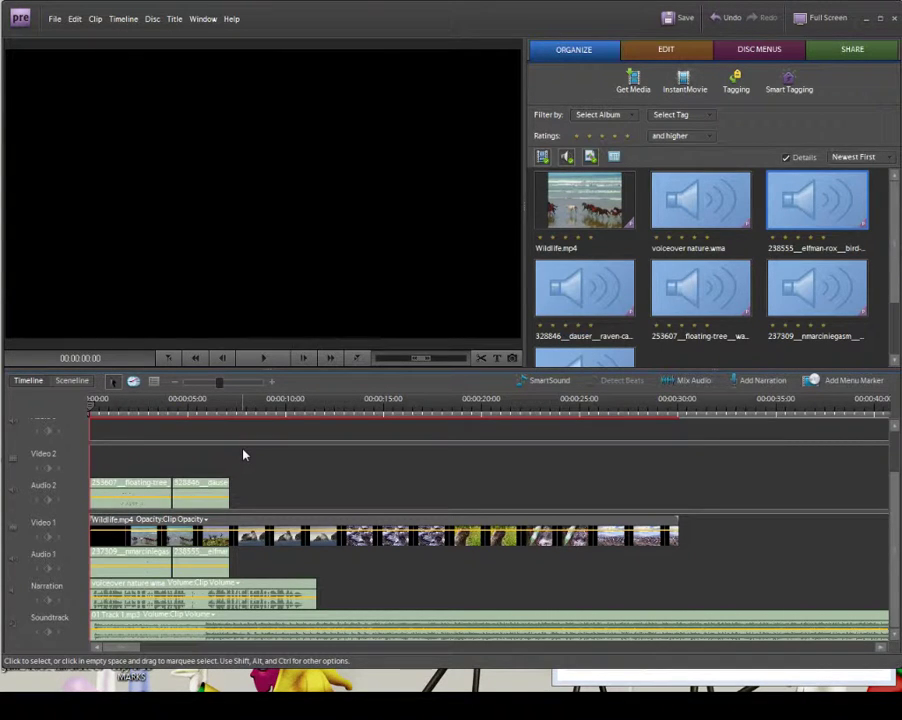
Open the Audio Mixer, place it clear of the timeline and lower the Soundtrack level to -6.3.
click(692, 381)
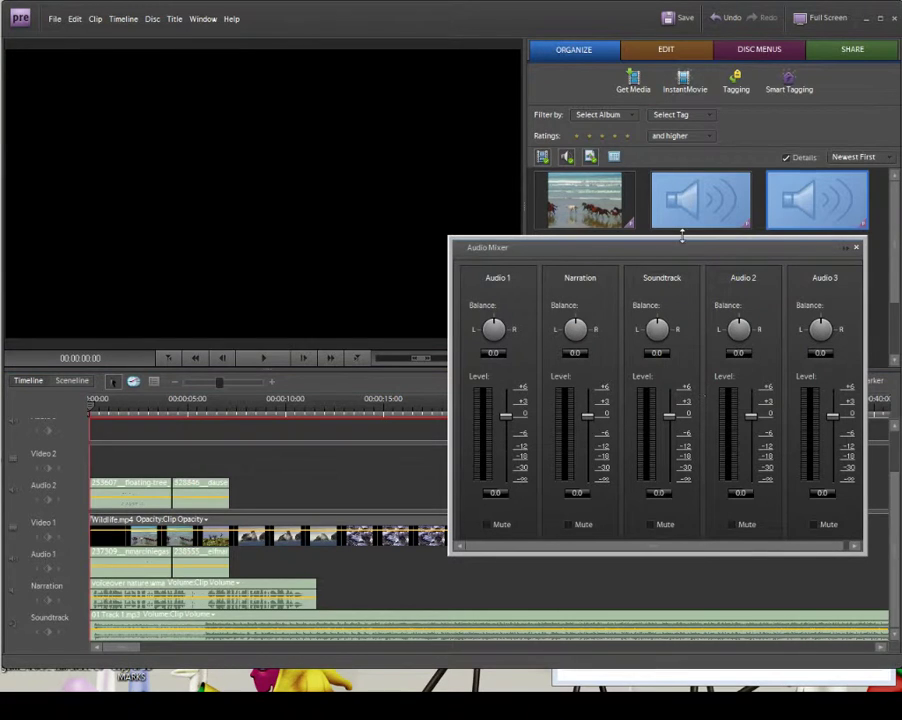
drag(692, 249, 645, 158)
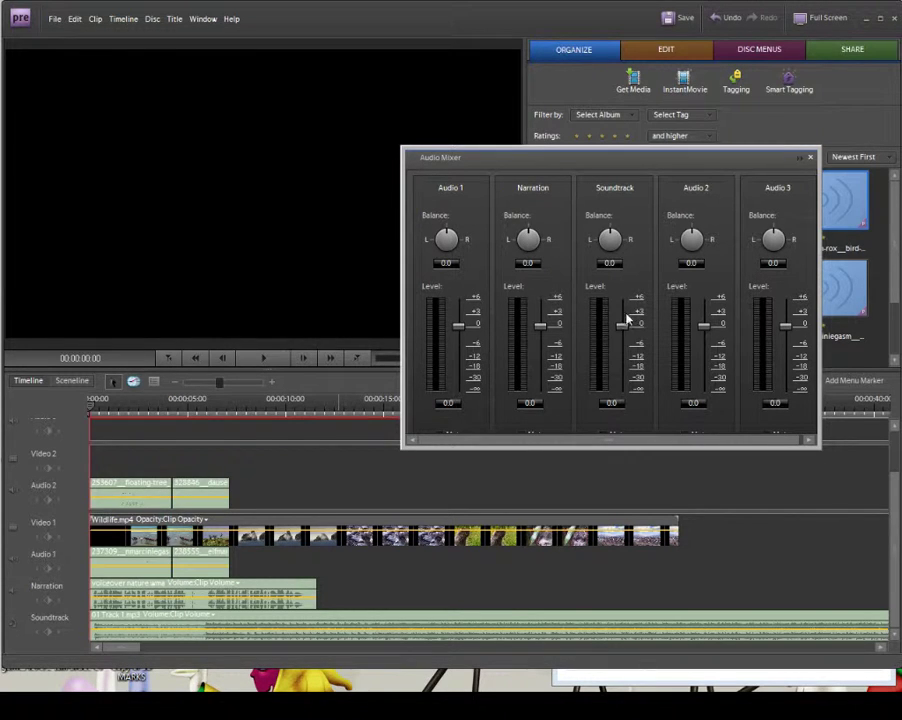
drag(622, 331, 620, 349)
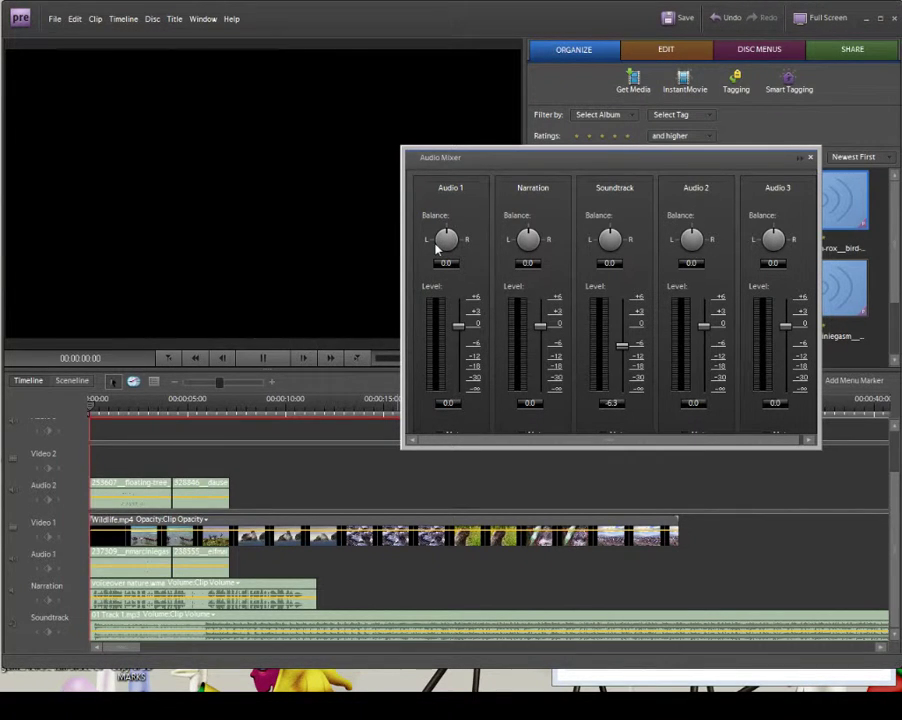
Play the horse and bird scenes to judge the music against the voiceover and effects, and return to the start.
key(space)
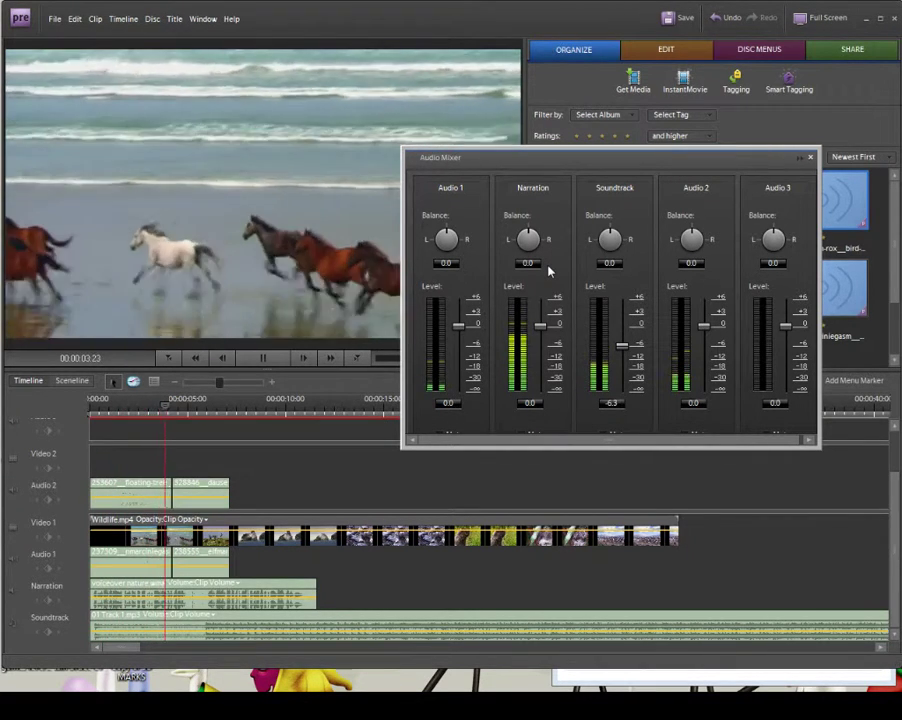
click(190, 412)
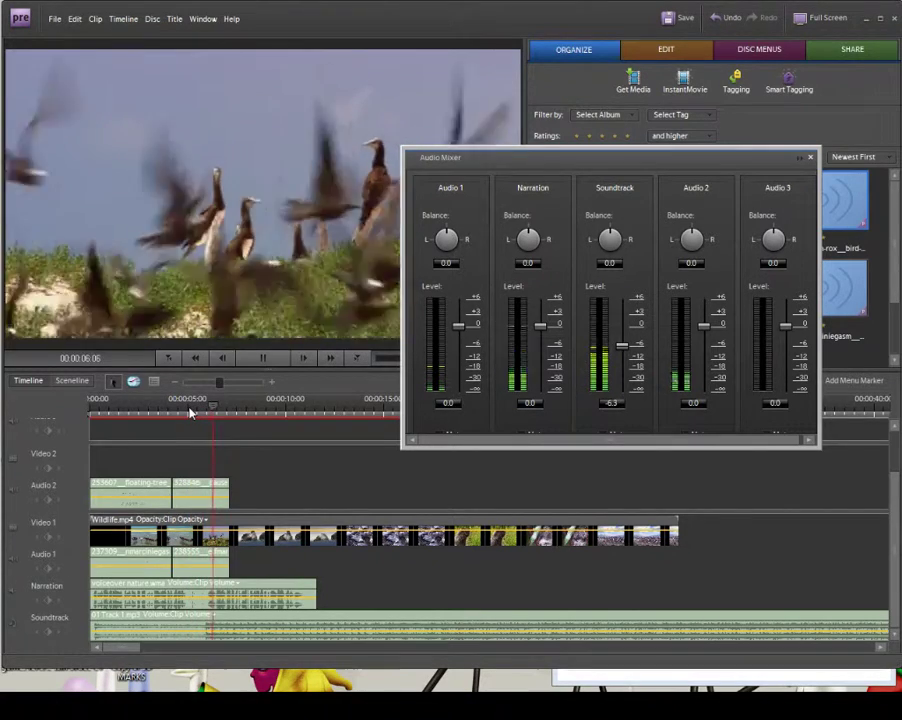
key(space)
drag(188, 410, 216, 412)
key(space)
key(Home)
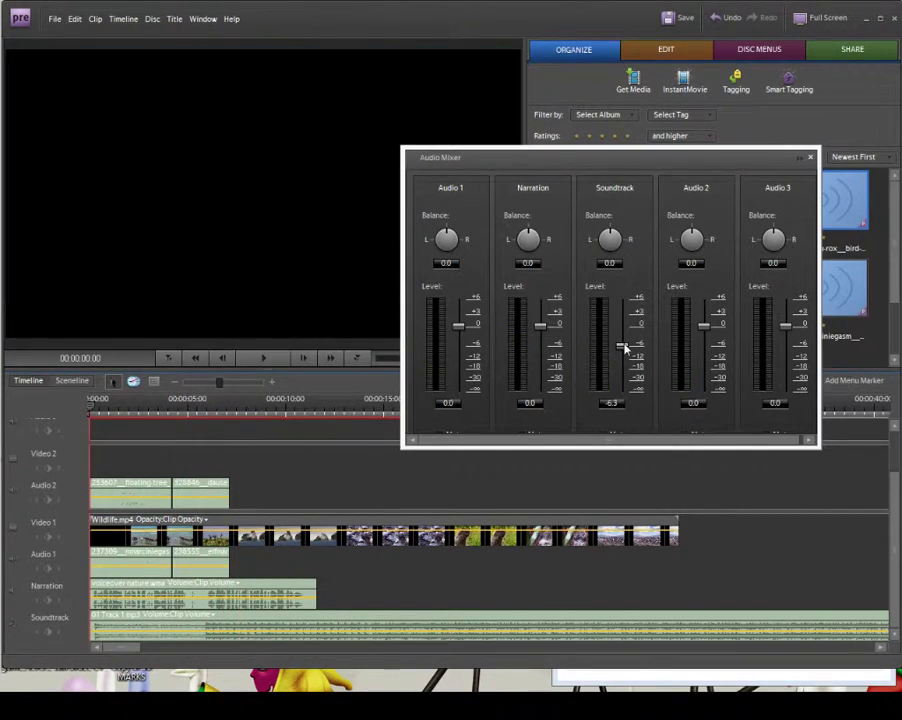
Lower the Soundtrack level to -12.0 and play the opening scenes to check the balance.
drag(621, 348, 623, 358)
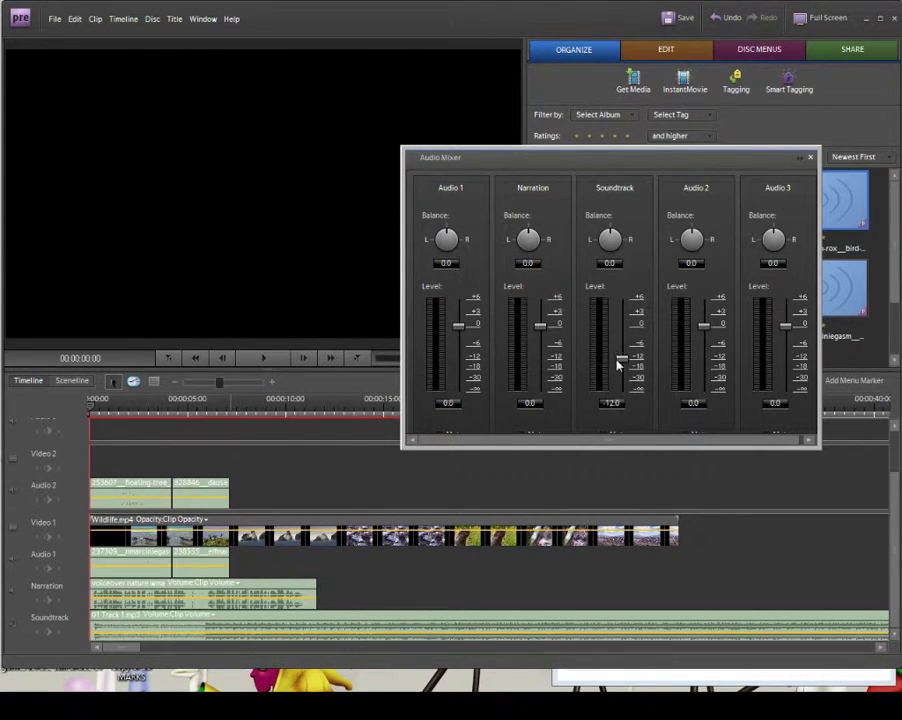
key(space)
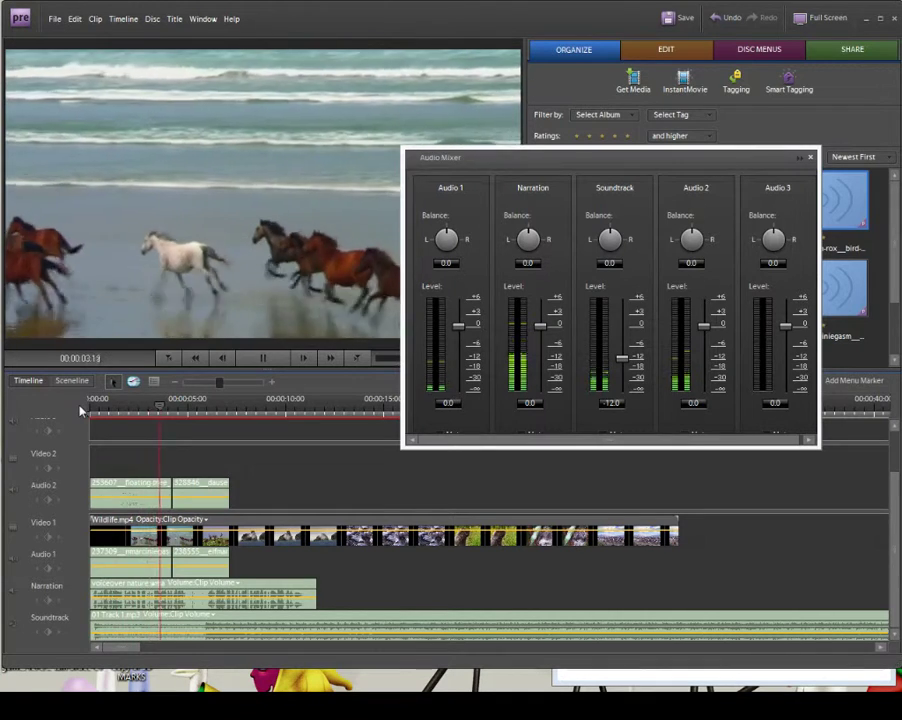
key(space)
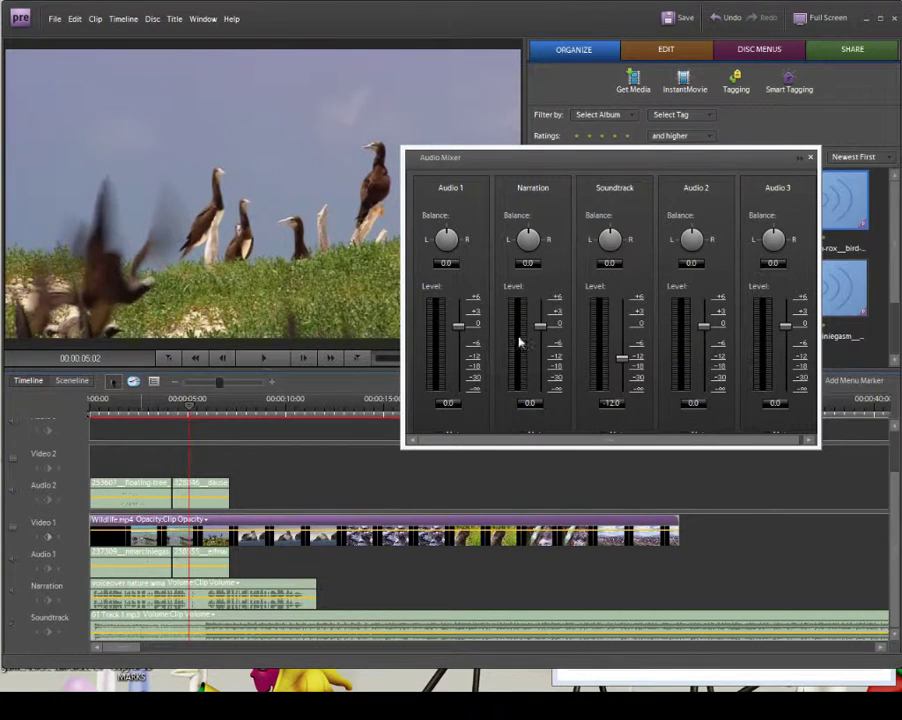
Set the Soundtrack level to -17.8 and the Narration level to -5.5, and play the mix from the start.
drag(623, 360, 621, 368)
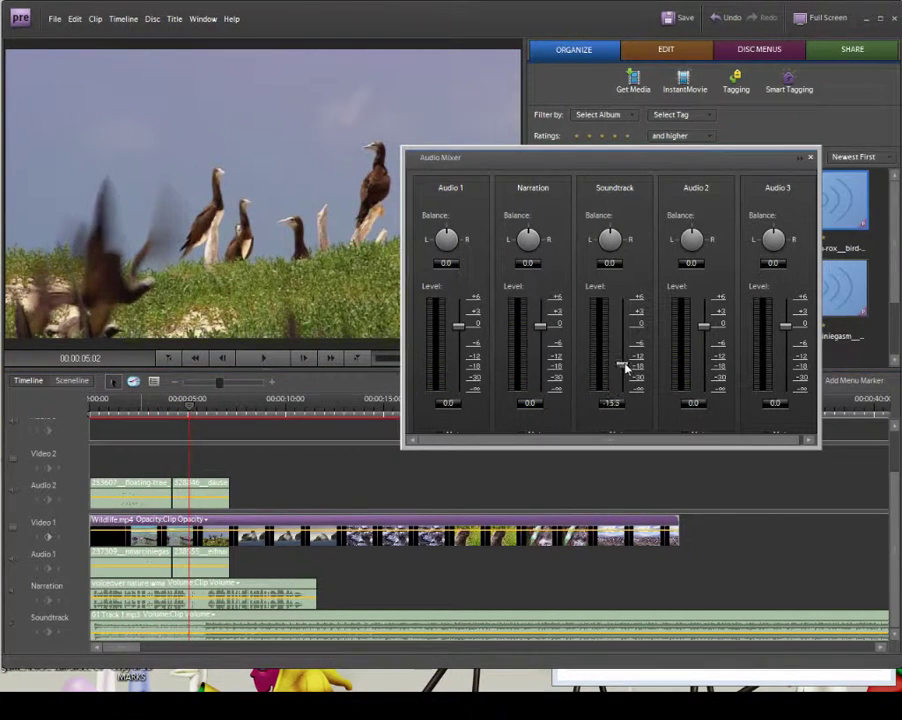
drag(540, 327, 540, 345)
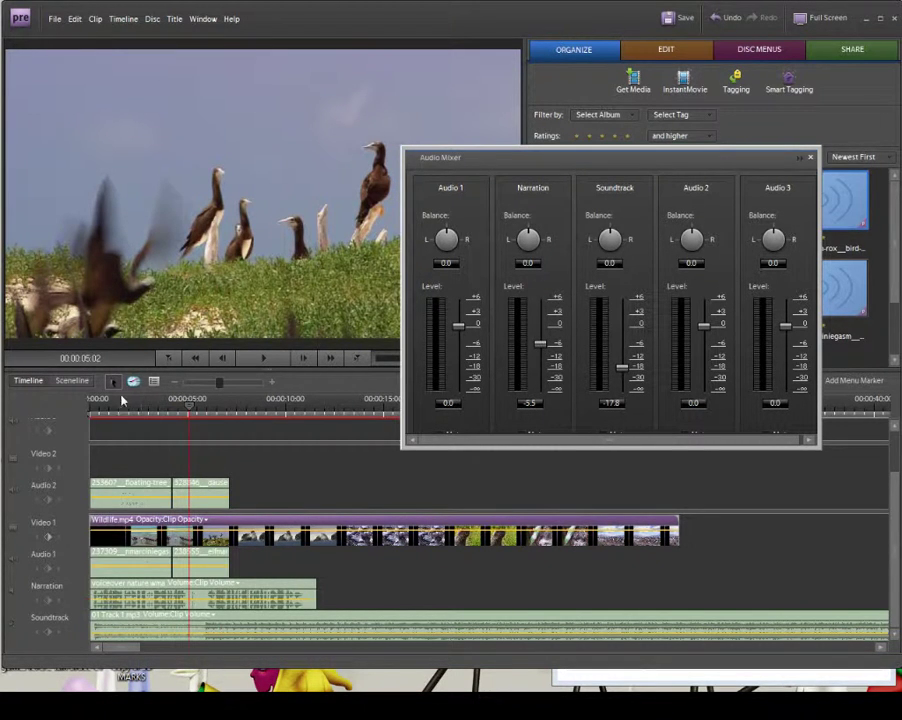
key(Home)
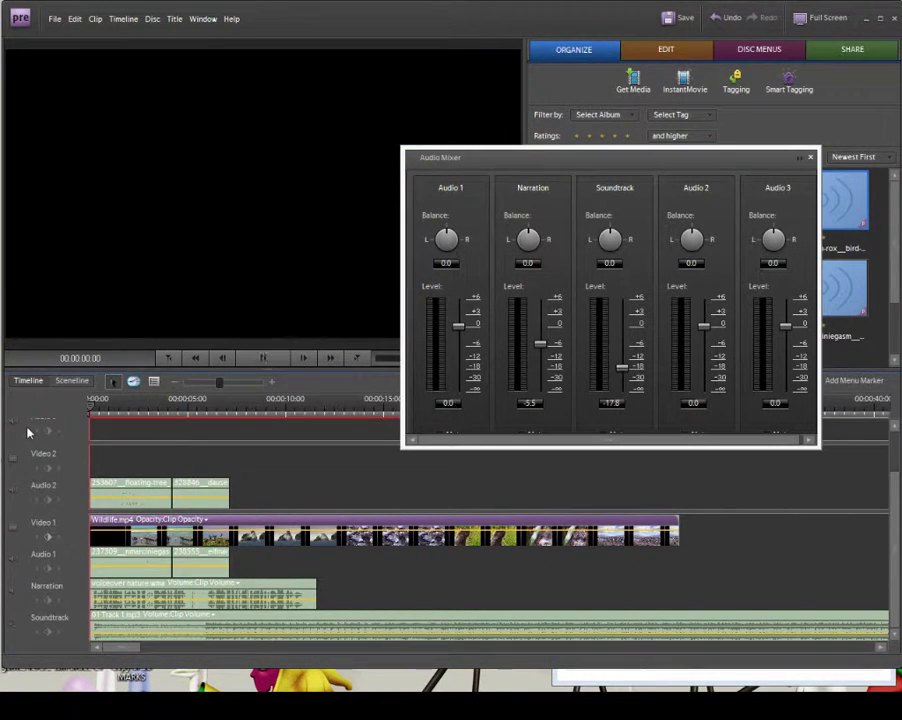
key(space)
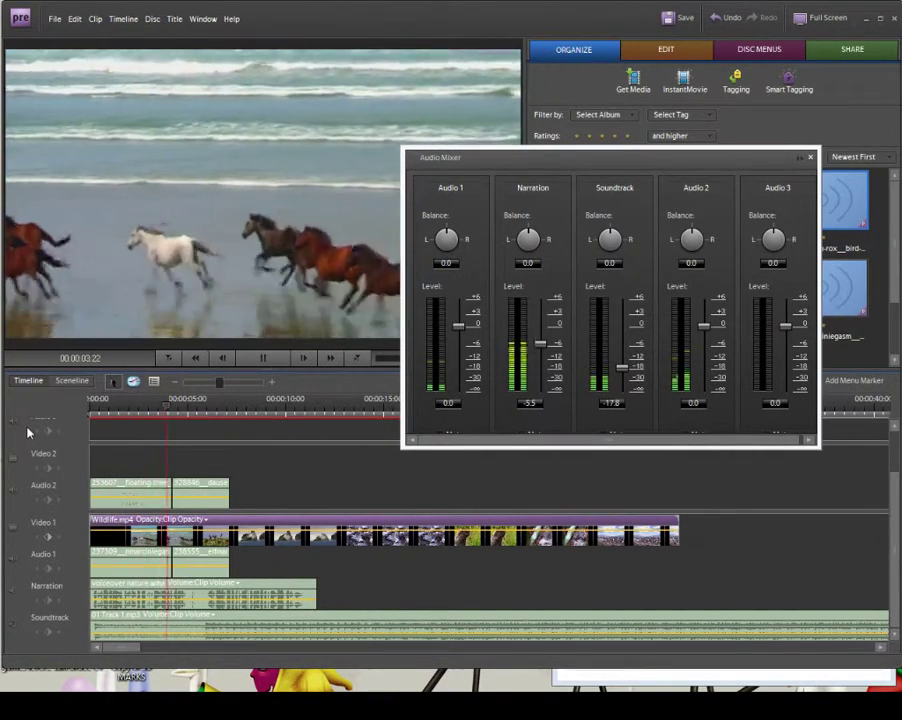
key(space)
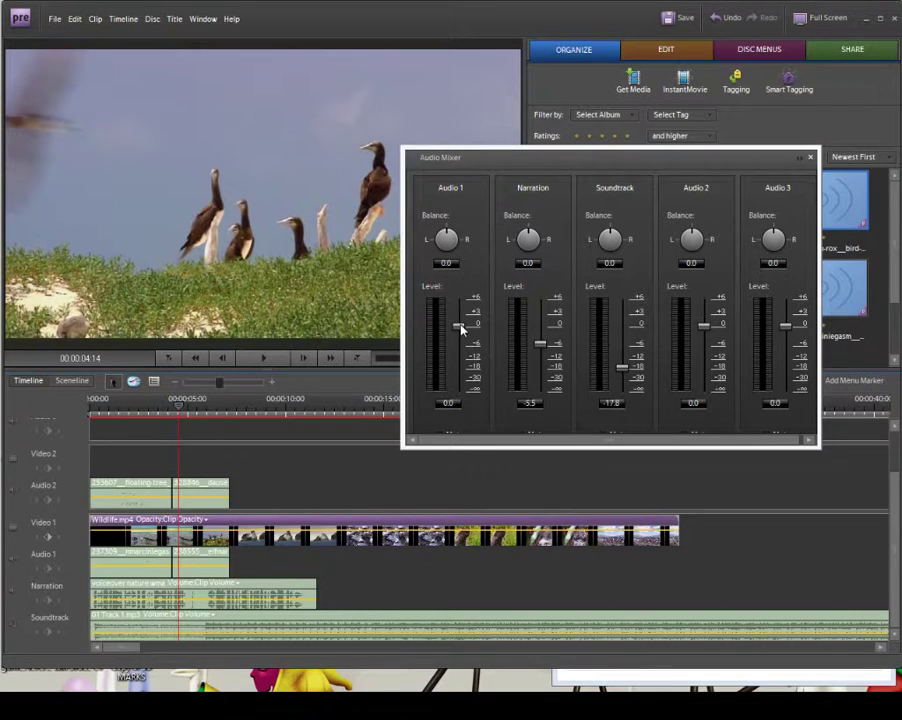
Raise the Audio 1 and Audio 2 levels to 6.0 and play the mix from the start into the seal scene.
drag(460, 327, 458, 297)
drag(703, 327, 702, 303)
drag(178, 399, 89, 418)
key(space)
drag(458, 326, 461, 298)
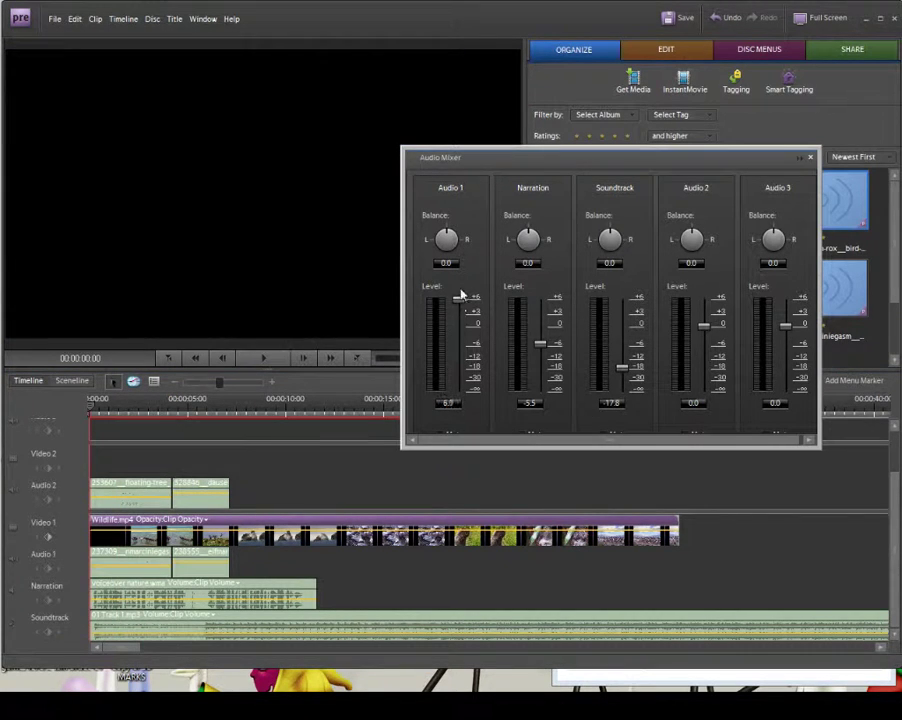
drag(703, 326, 704, 298)
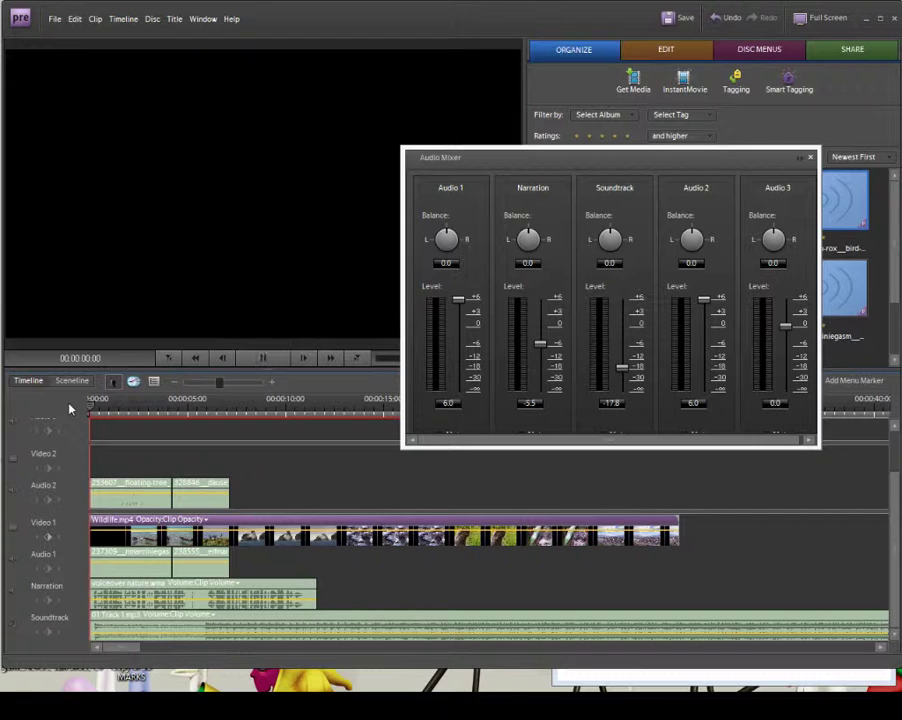
key(space)
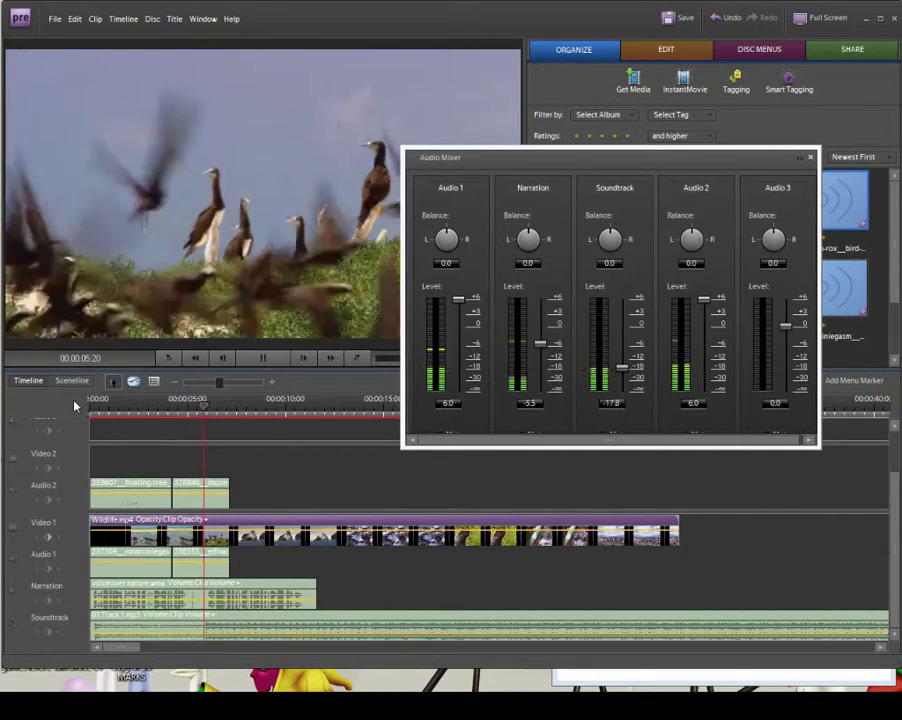
key(space)
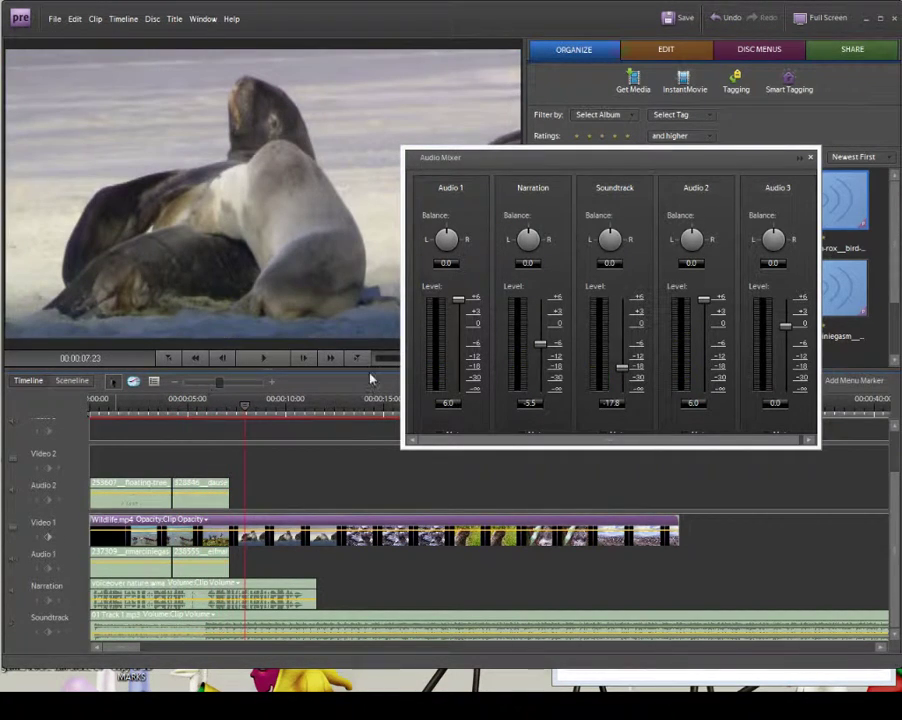
Select the 237309 sound effect clip on Audio 1 and close the Audio Mixer.
click(151, 550)
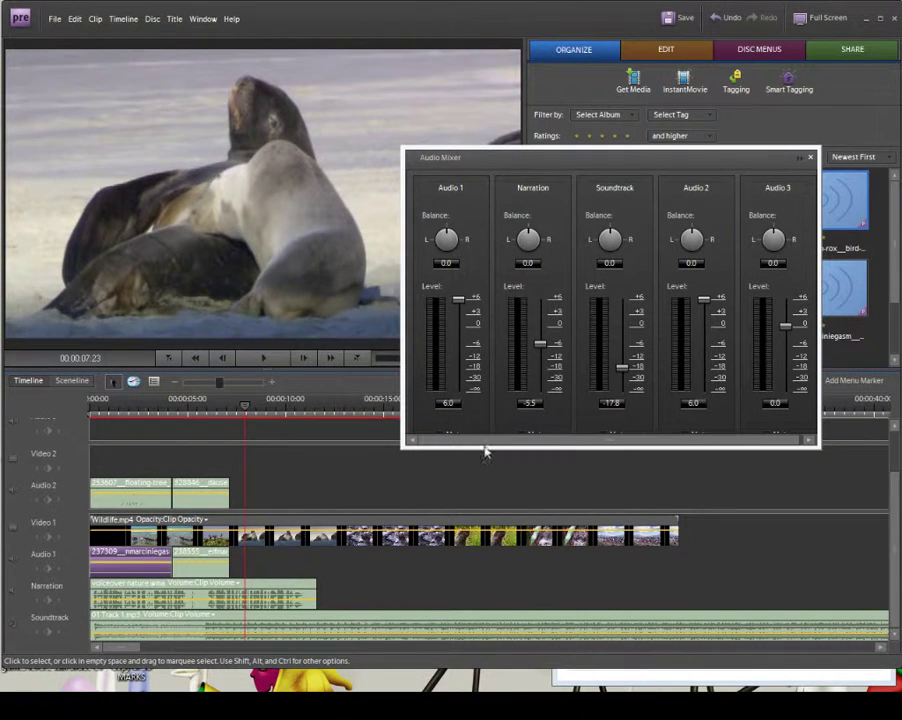
drag(558, 168, 590, 176)
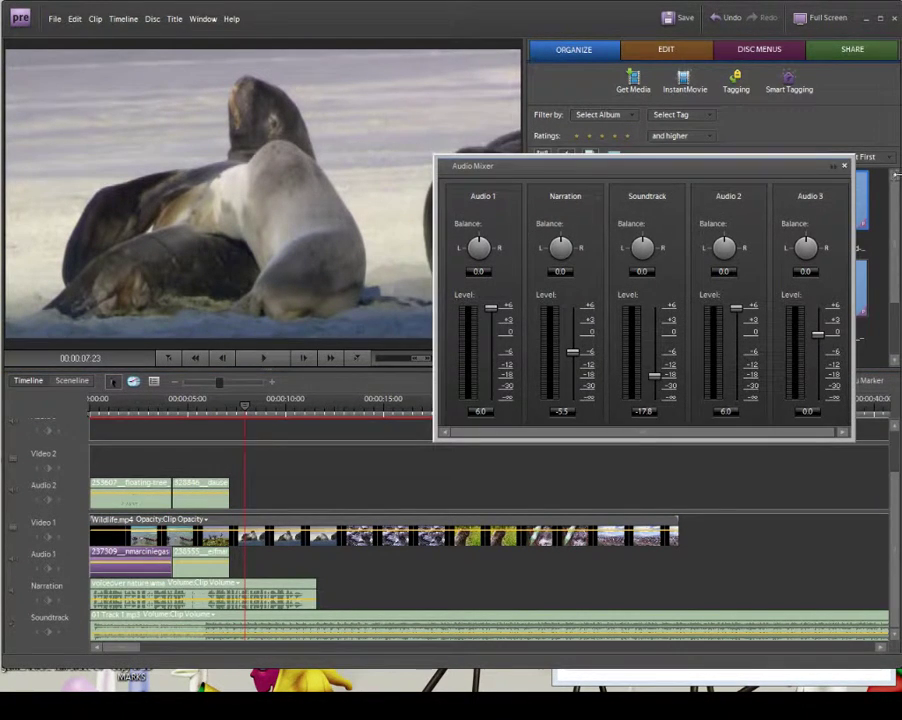
click(843, 166)
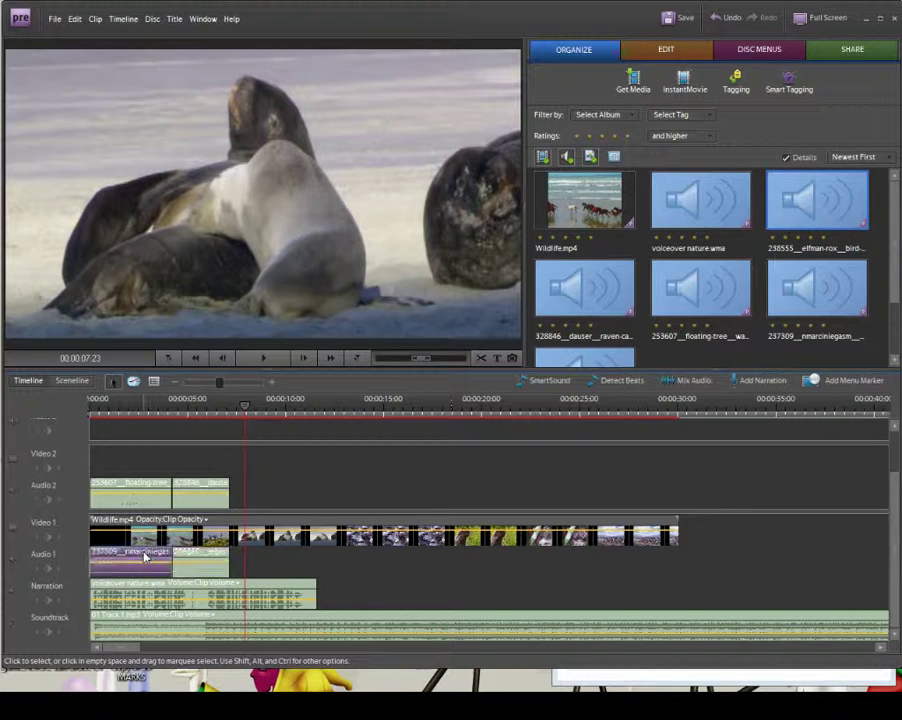
View the Volume and Balance properties of the 237309 clip on Audio 1, then move the playhead into the horse scene.
click(154, 384)
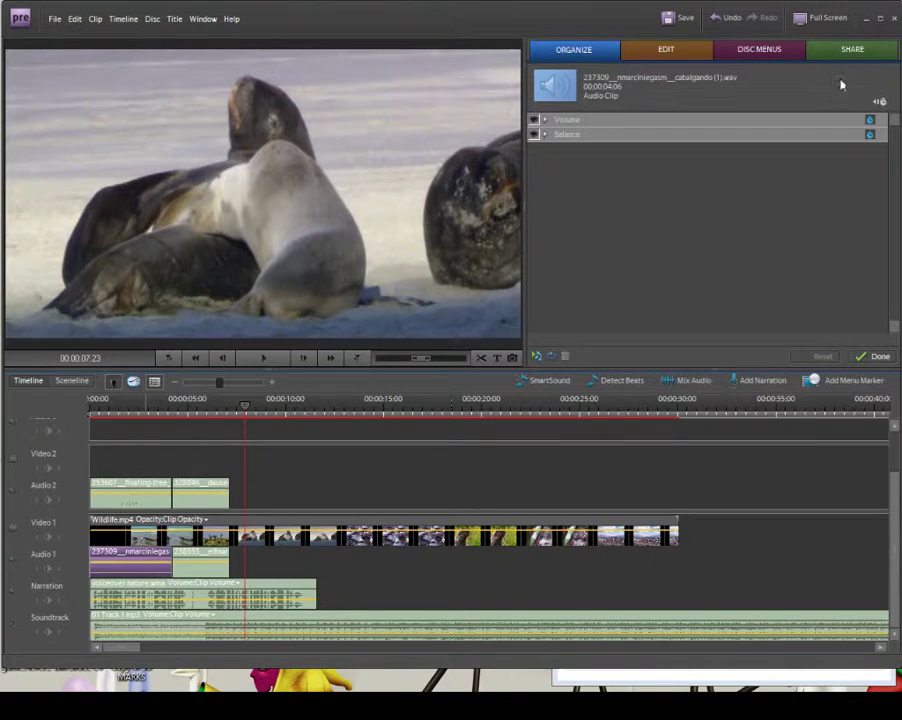
click(545, 120)
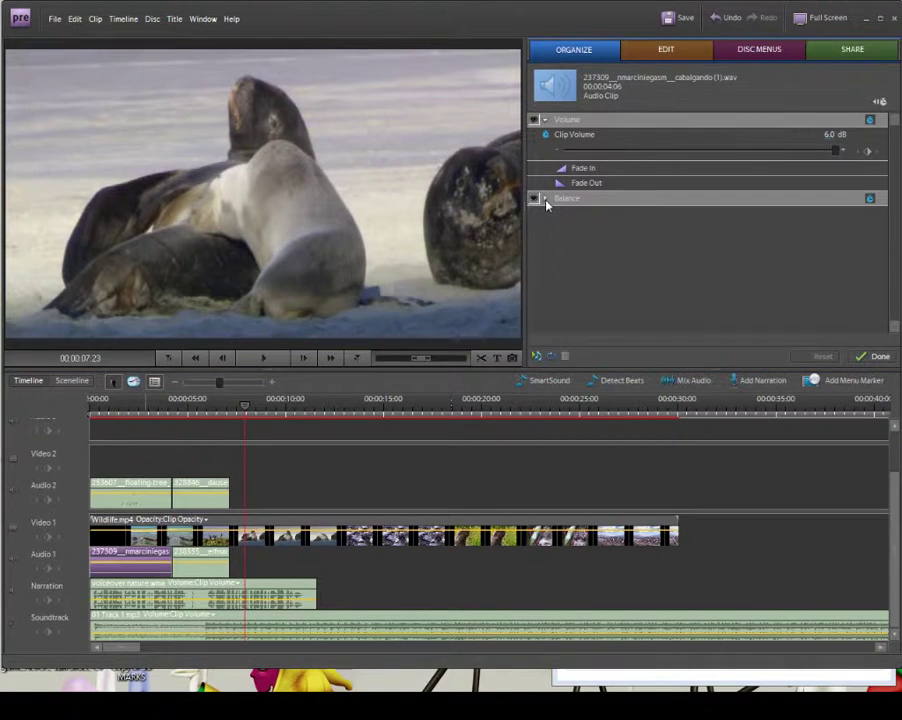
click(545, 199)
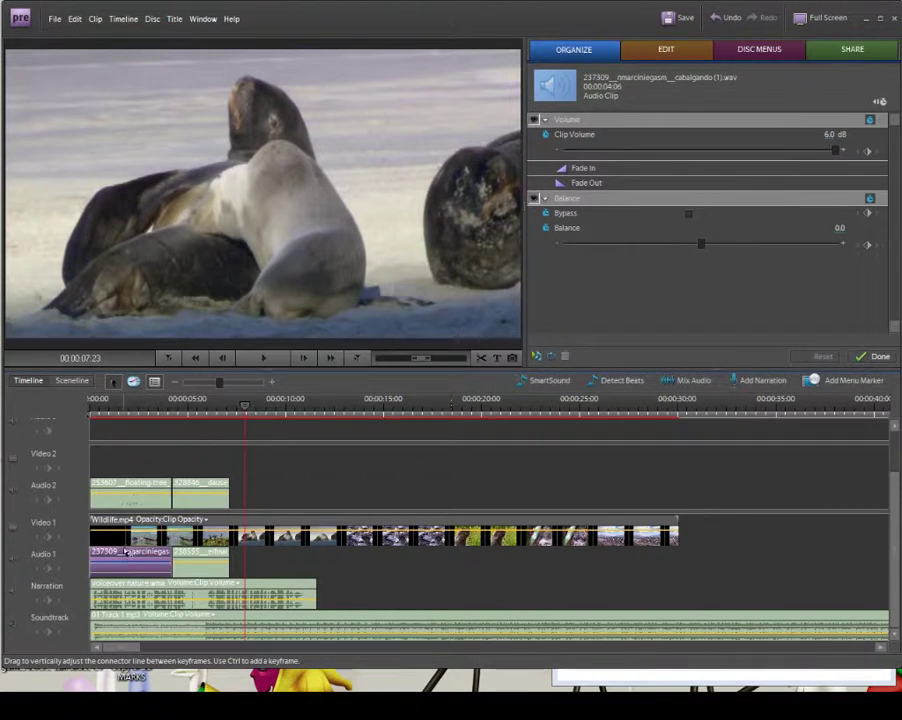
drag(247, 412, 122, 412)
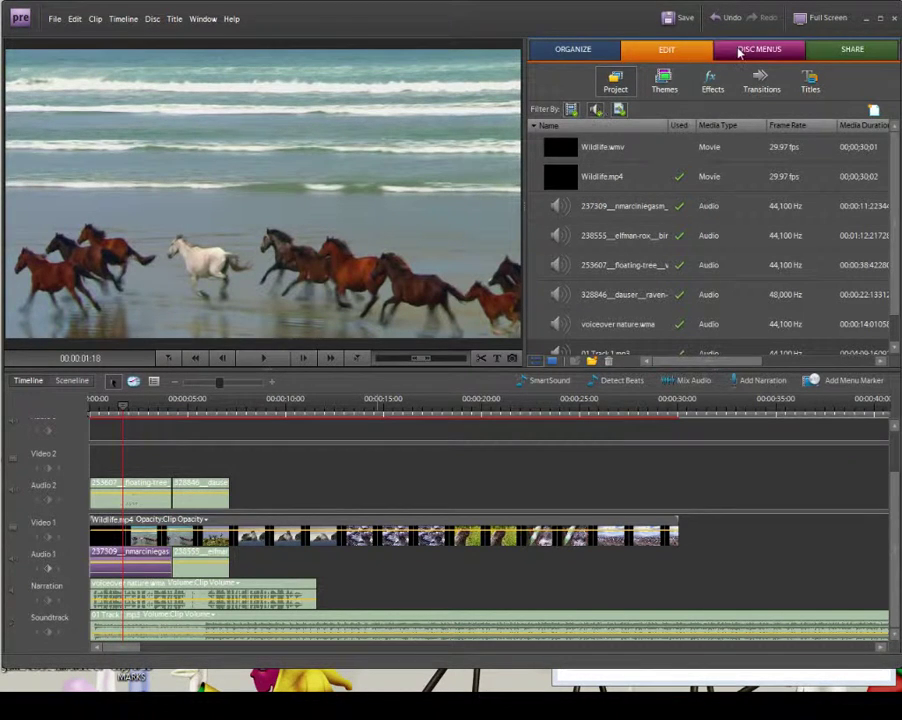
Apply the Volume audio effect to the selected 237309 clip on Audio 1.
click(582, 52)
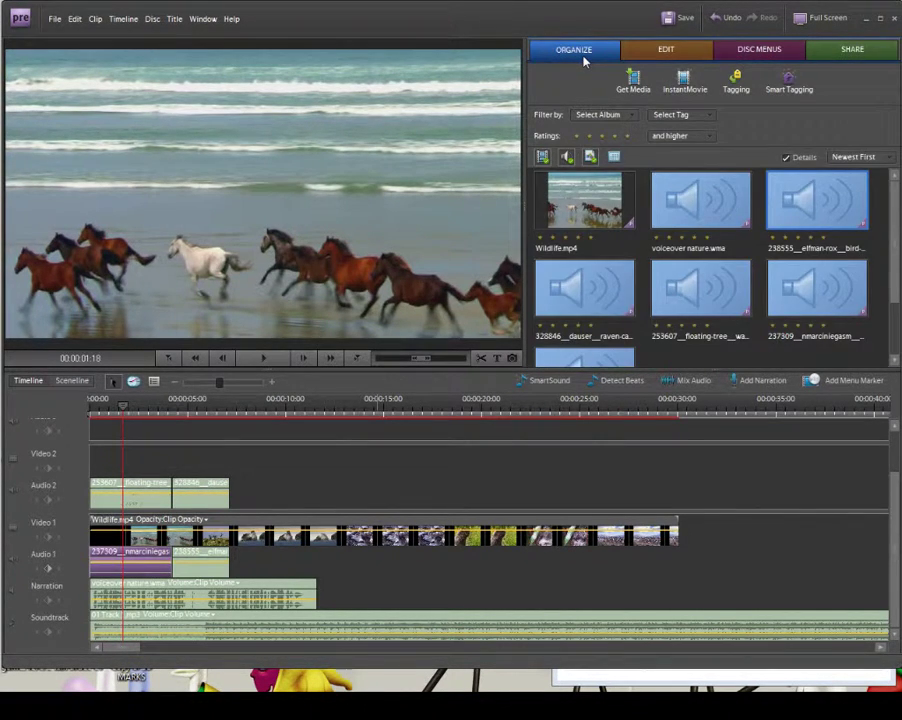
click(640, 50)
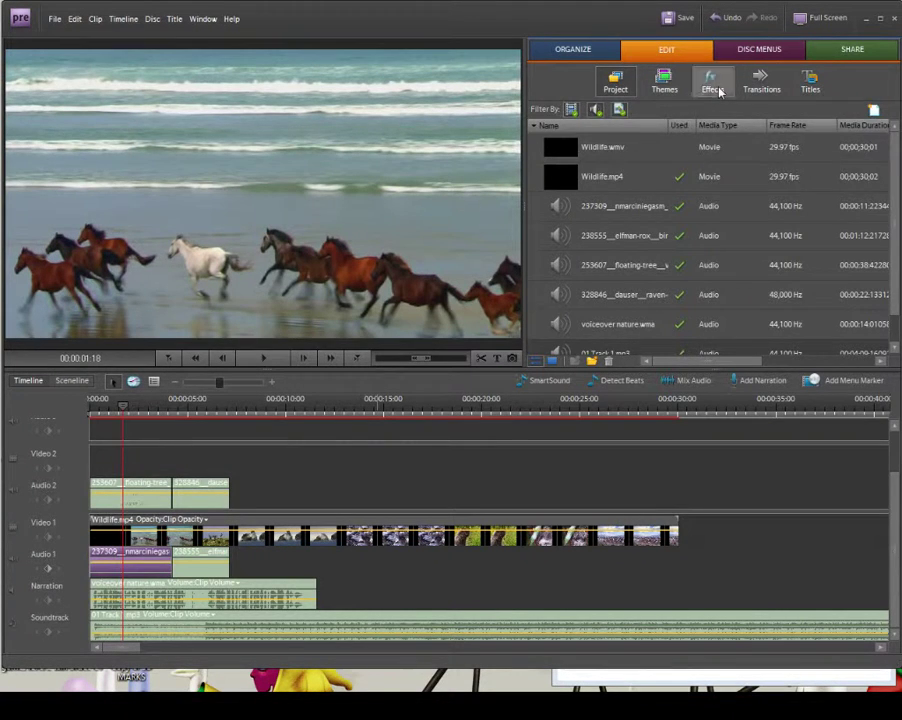
click(714, 88)
click(590, 187)
click(572, 215)
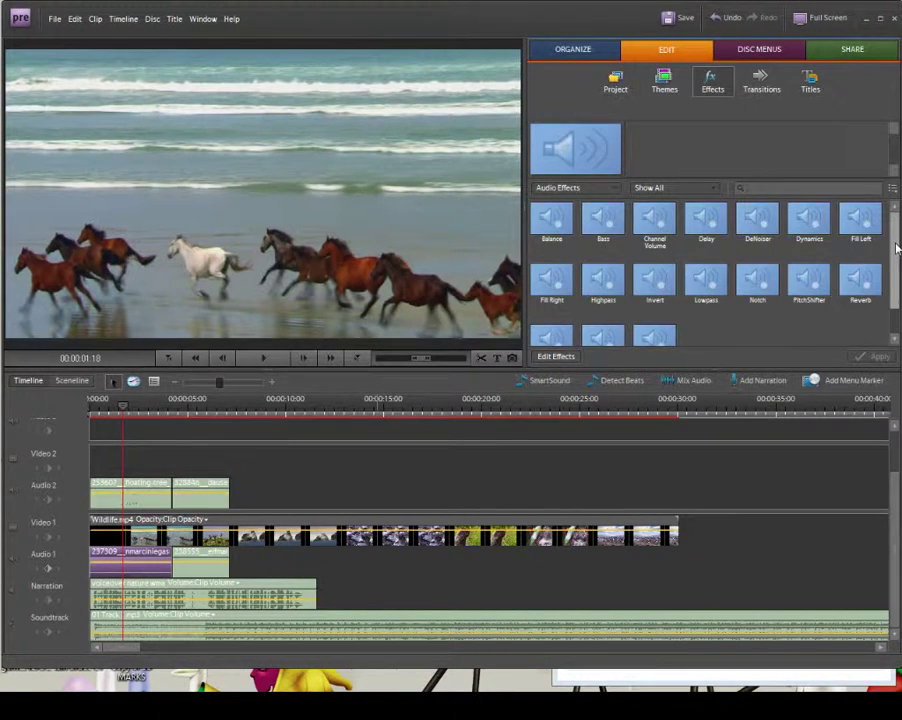
drag(897, 248, 897, 275)
click(659, 310)
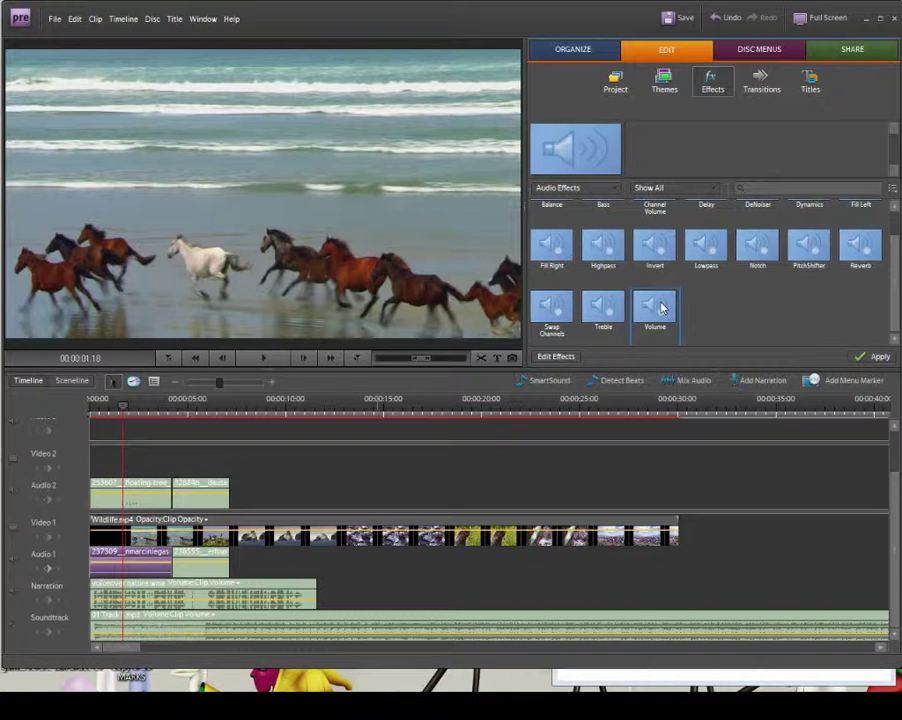
click(878, 358)
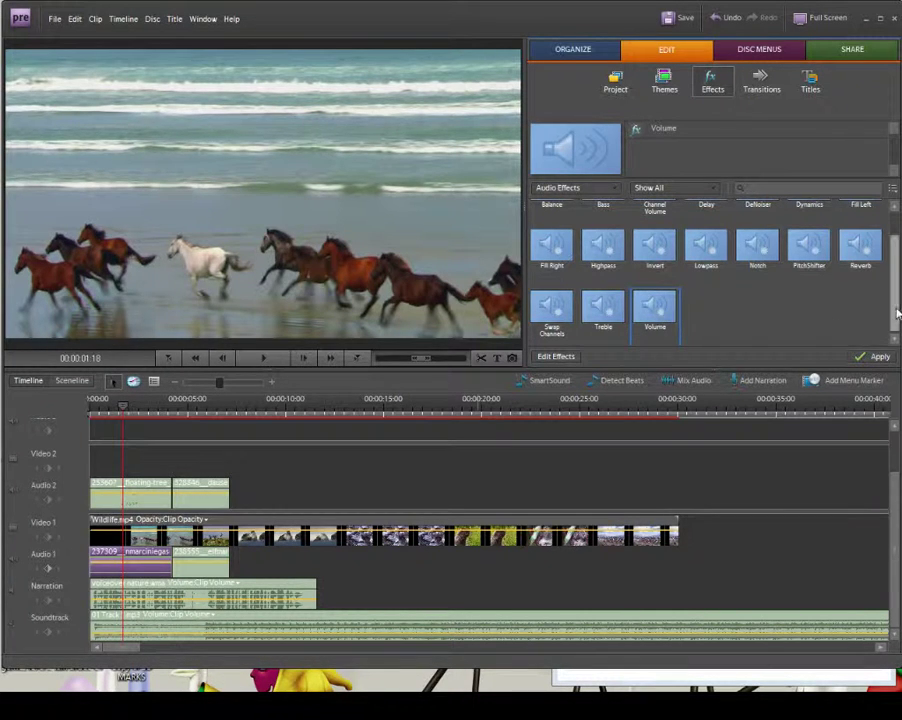
Add another Volume effect to the 237309 clip on Audio 1.
scroll(897, 300, up, 1)
scroll(897, 300, up, 1)
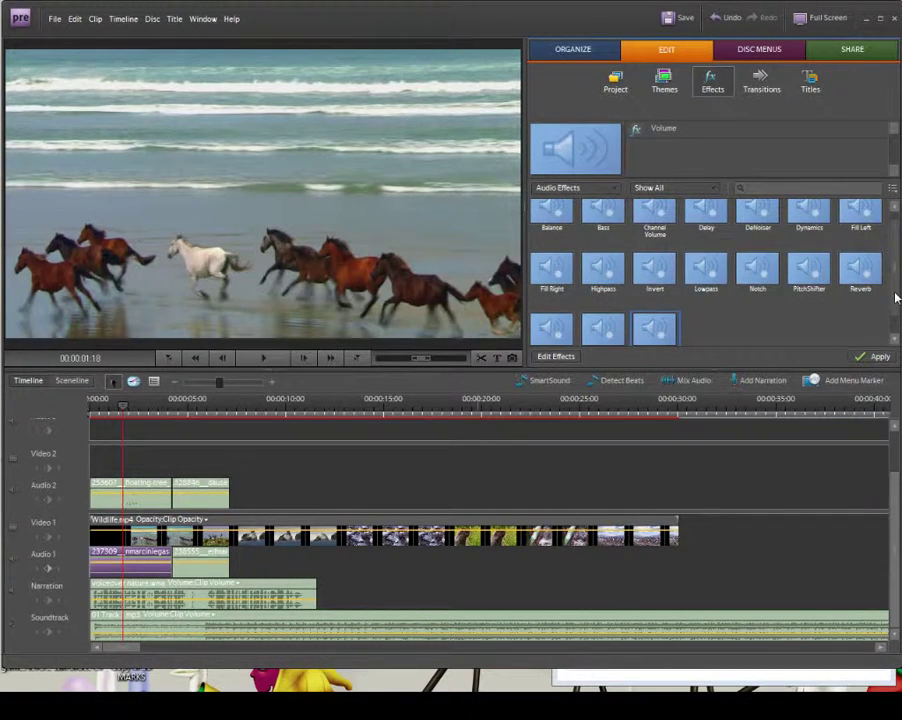
scroll(897, 300, down, 1)
drag(654, 315, 133, 568)
click(610, 56)
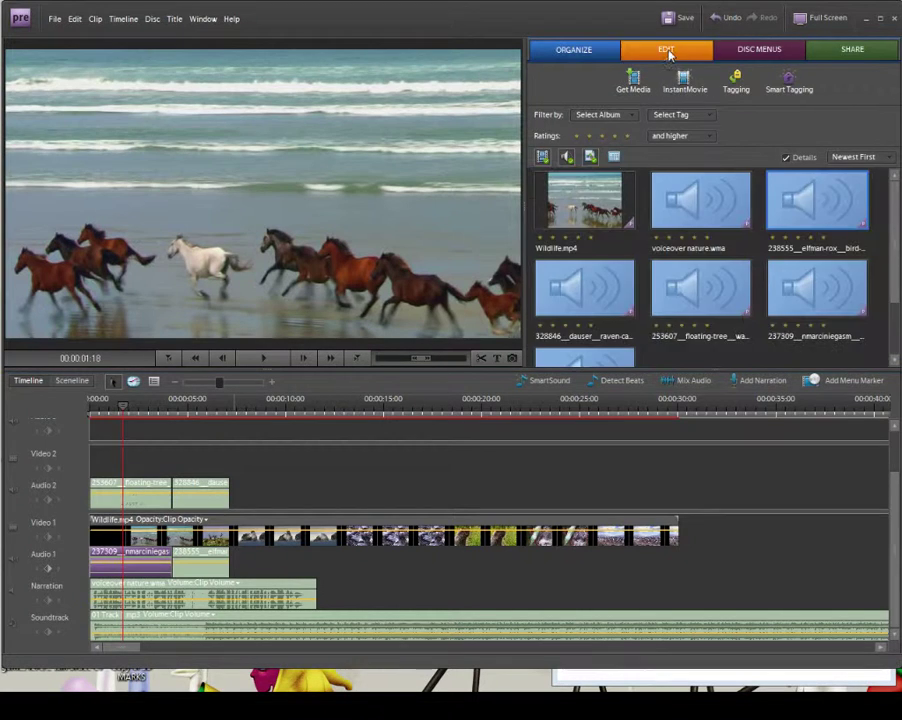
click(665, 50)
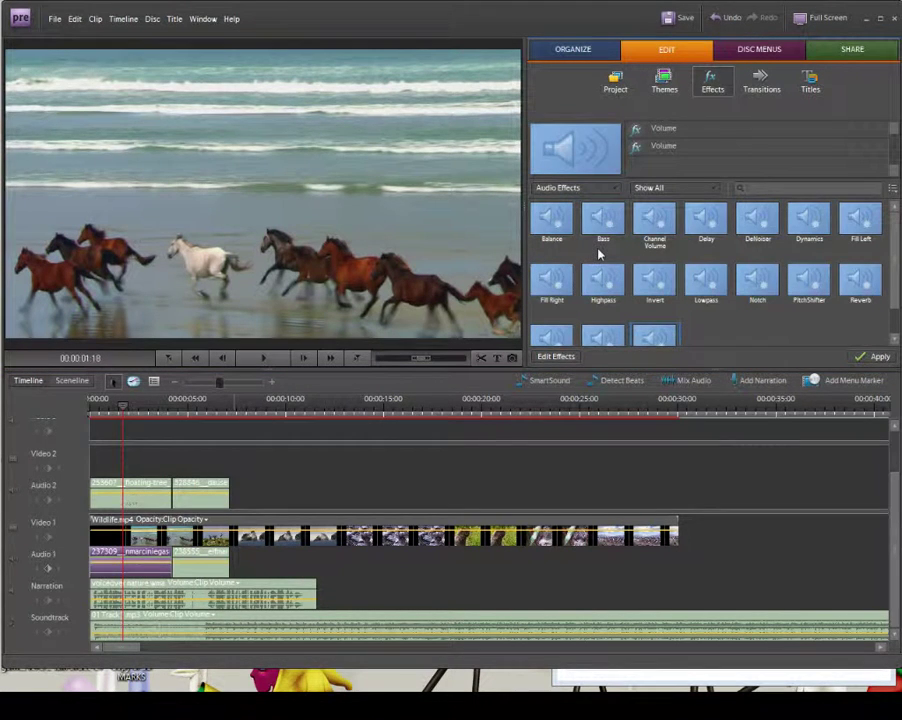
Show the 237309 clip's effect properties and remove the extra Volume effect listed below Balance.
double_click(140, 560)
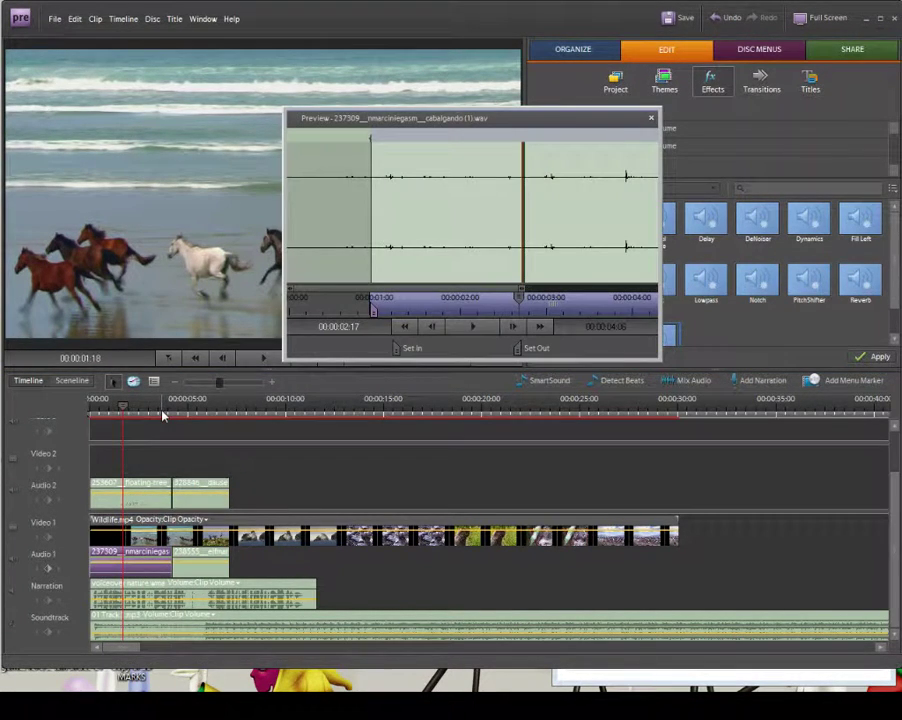
click(651, 119)
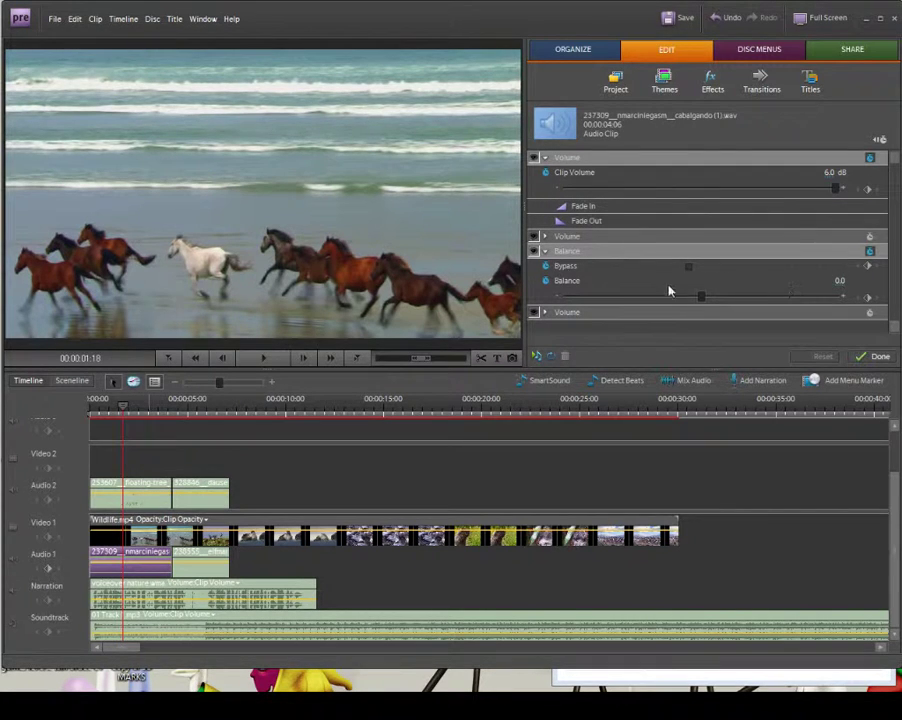
click(545, 251)
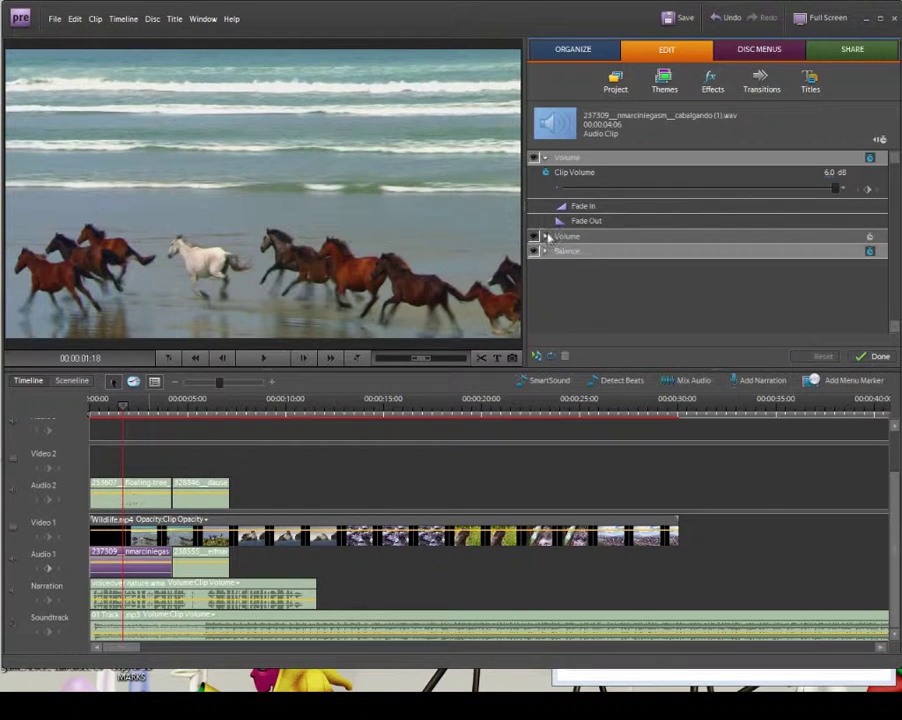
Set the added Volume effect's Clip Volume to 6.0 dB while playing the mix from the start into the bird scene.
click(545, 236)
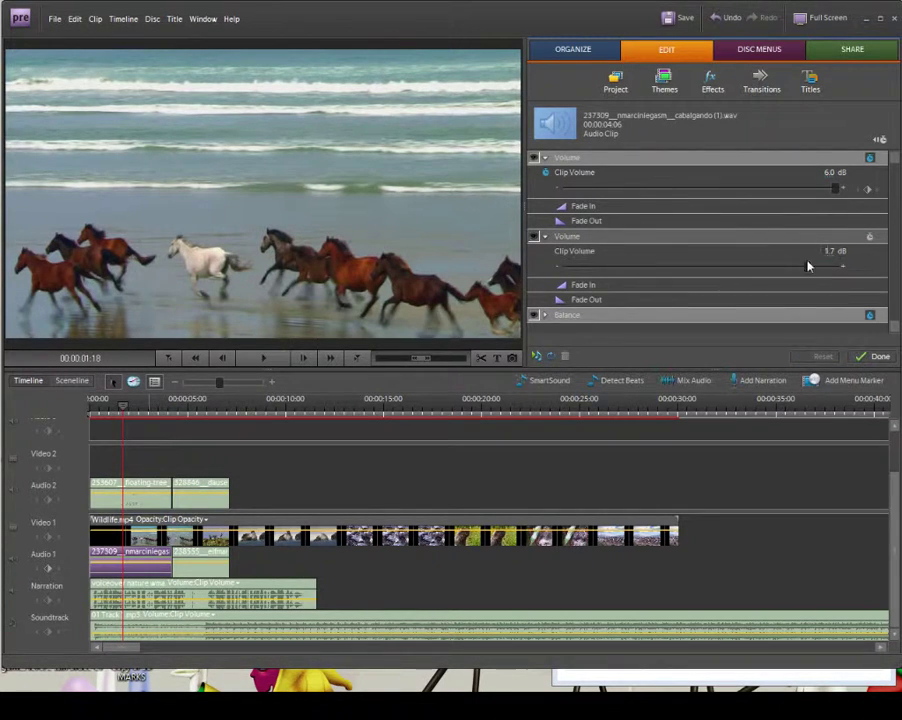
drag(122, 404, 78, 407)
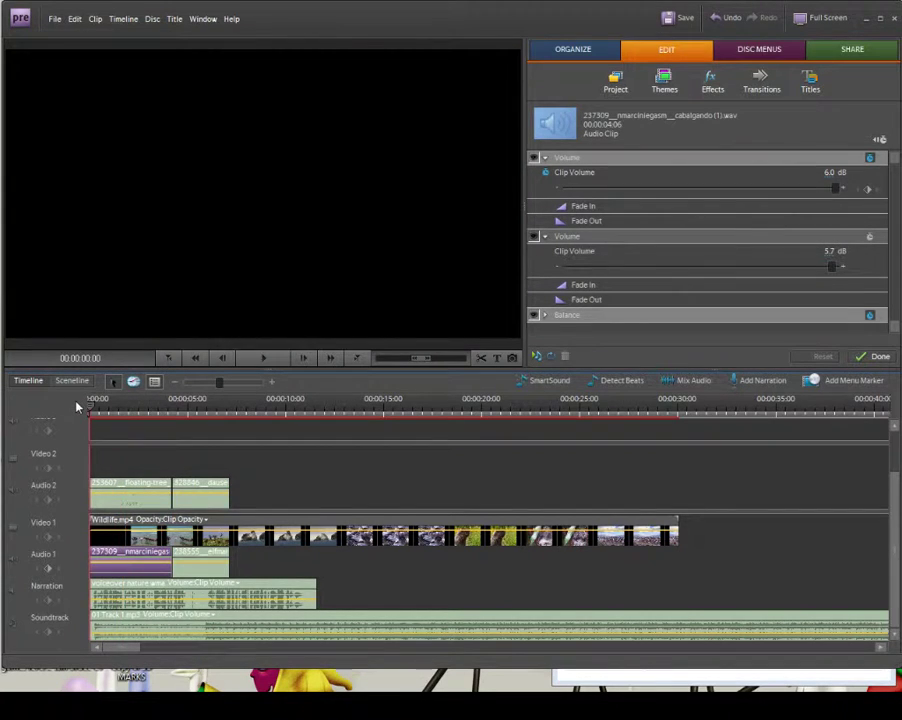
key(space)
drag(833, 266, 845, 265)
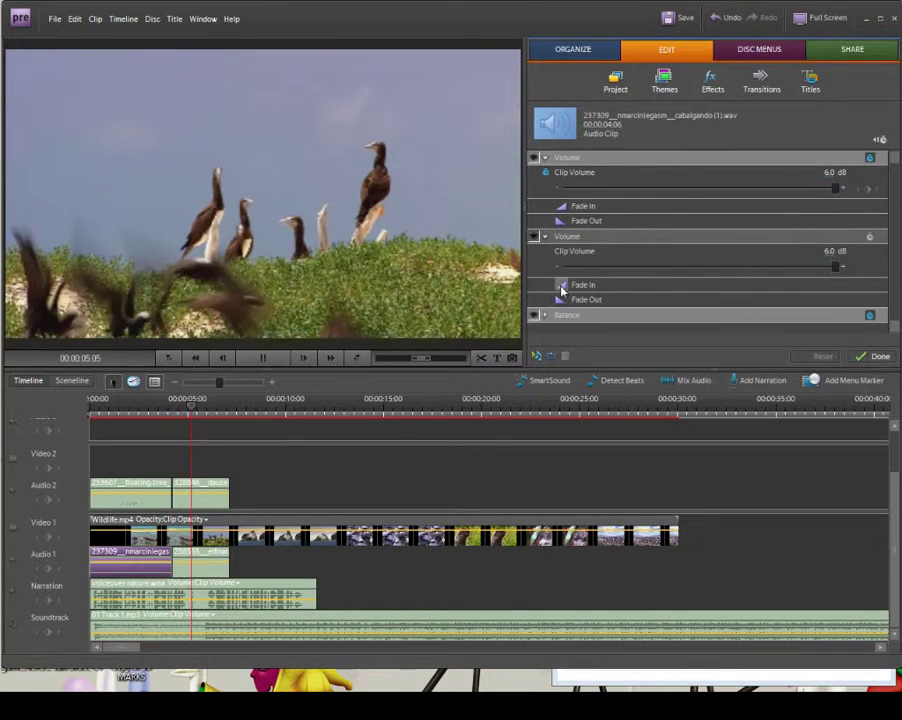
key(space)
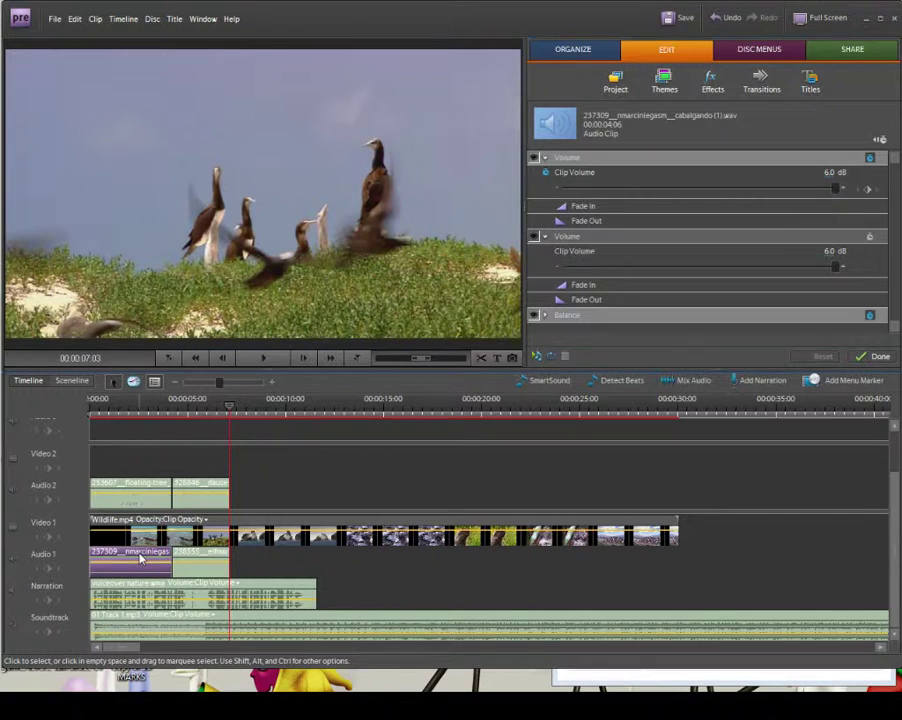
Add the Channel Volume audio effect to the 237309 clip on Audio 1.
click(711, 88)
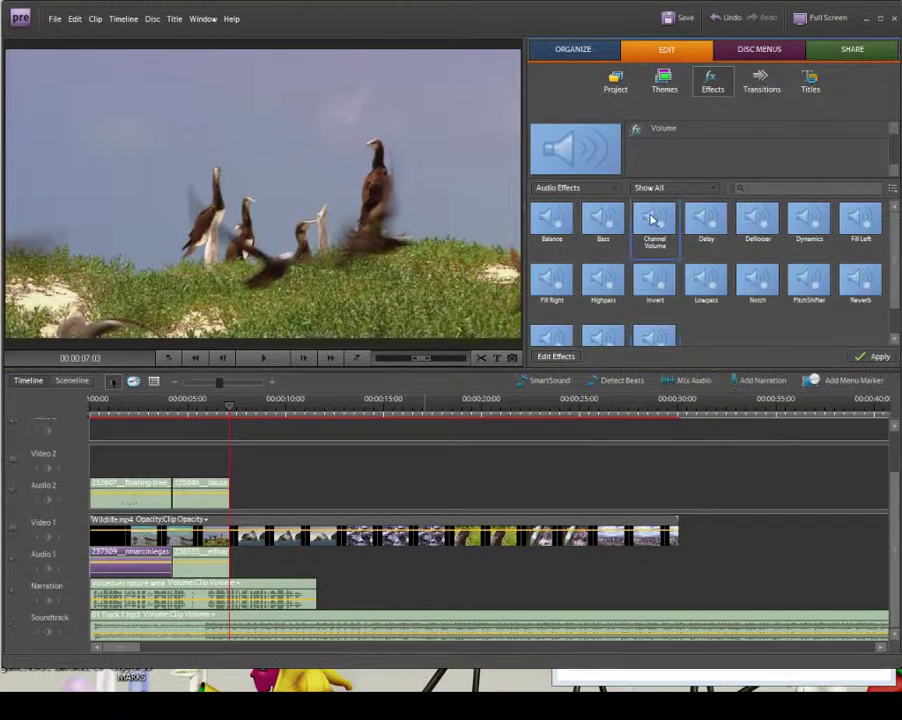
drag(656, 222, 139, 570)
double_click(139, 566)
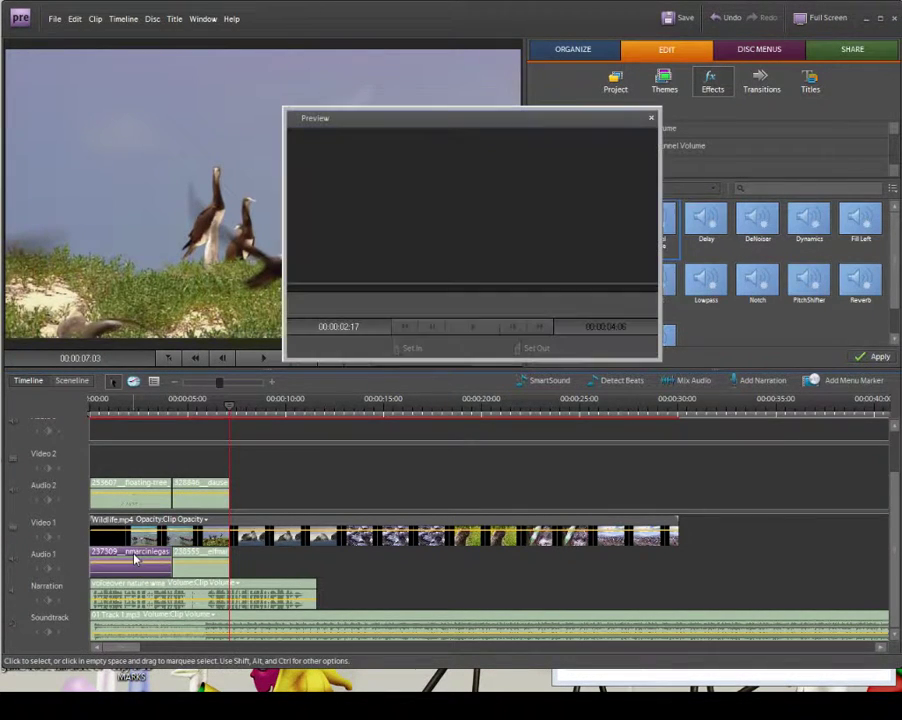
click(651, 118)
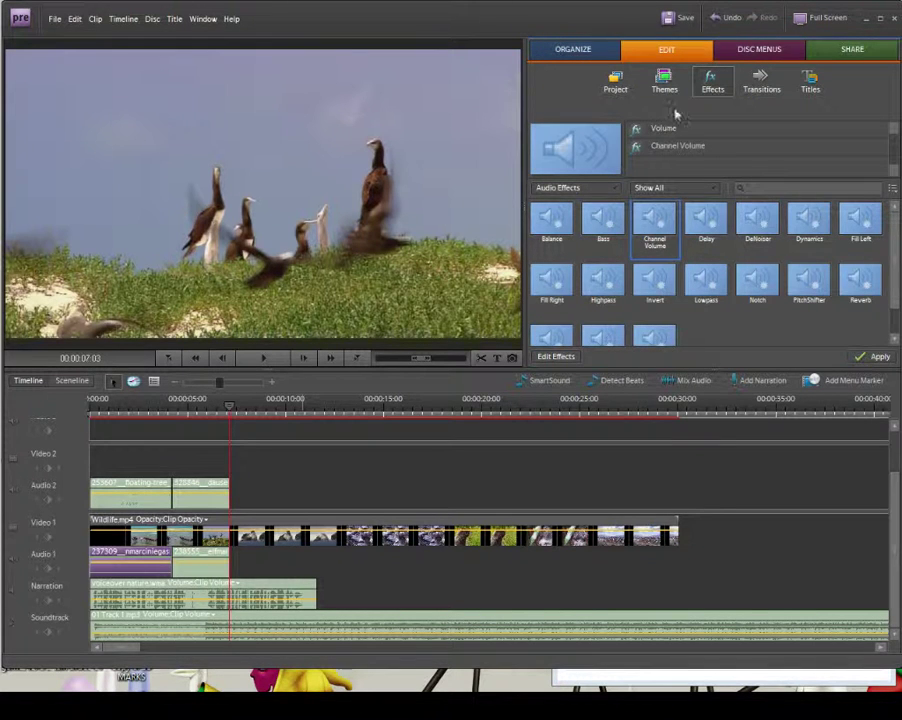
Set the Left and Right levels of the 237309 clip's Channel Volume effect to 4.7 dB and play the mix from the start.
click(154, 383)
click(544, 157)
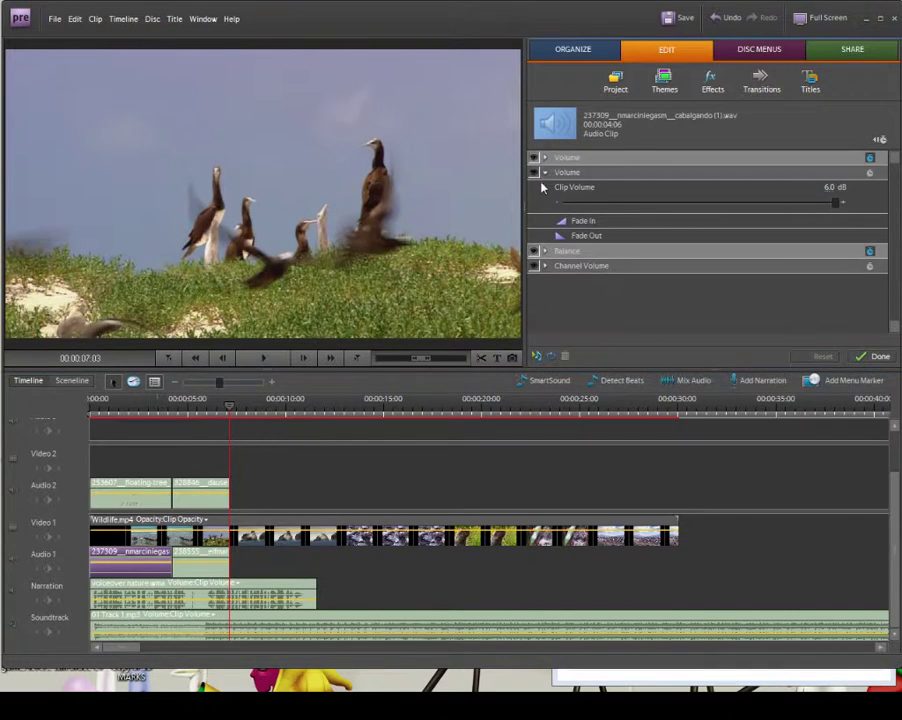
click(544, 172)
click(545, 202)
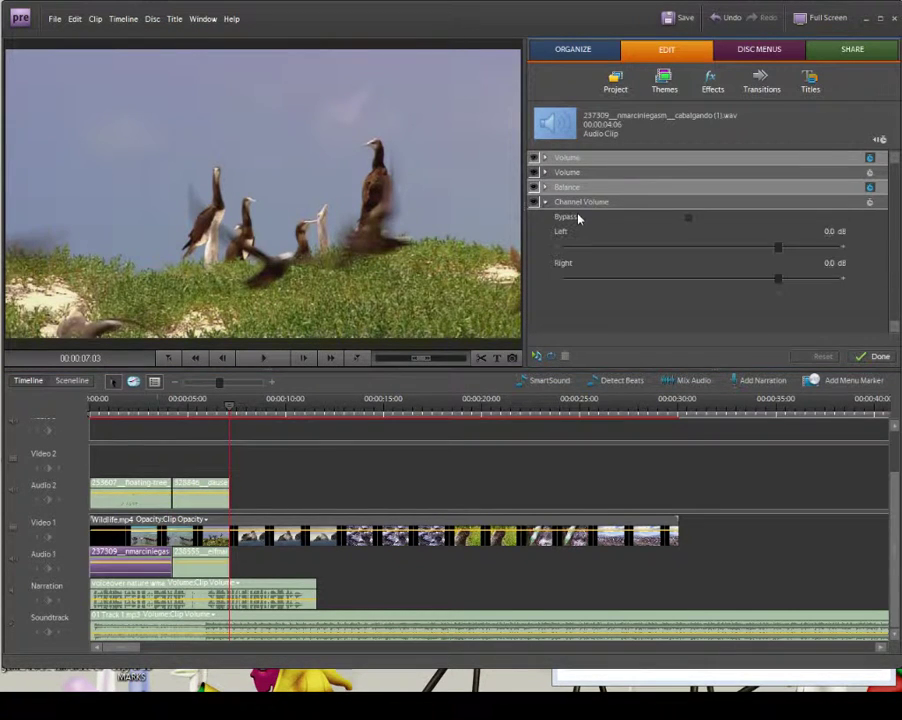
drag(778, 248, 821, 248)
drag(779, 279, 818, 278)
click(92, 406)
key(space)
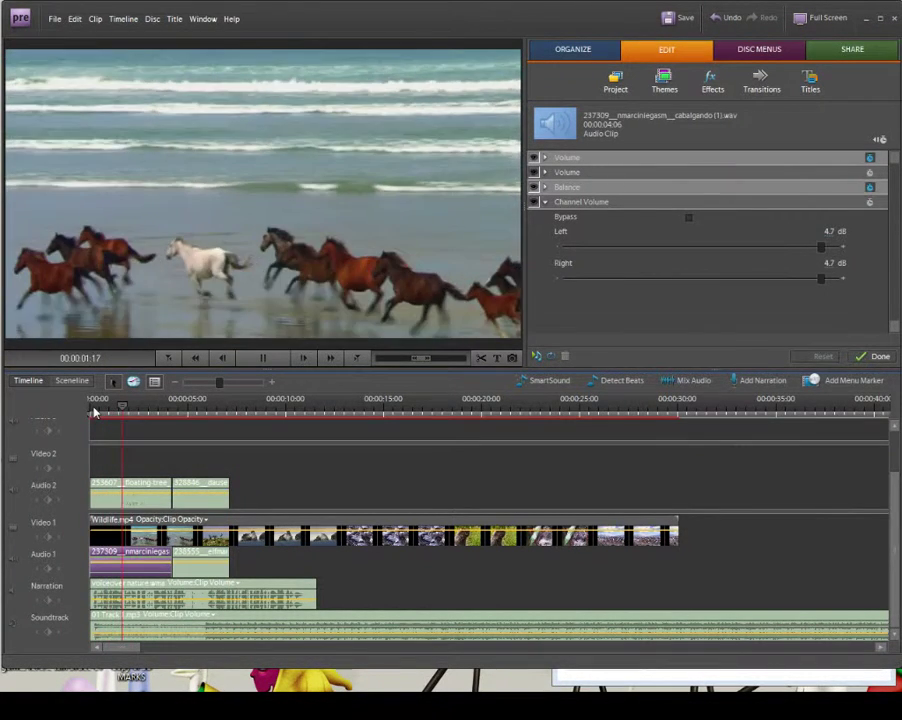
Select the 253607 sound effect clip on Audio 2 and play the mix from the start of the timeline.
click(145, 489)
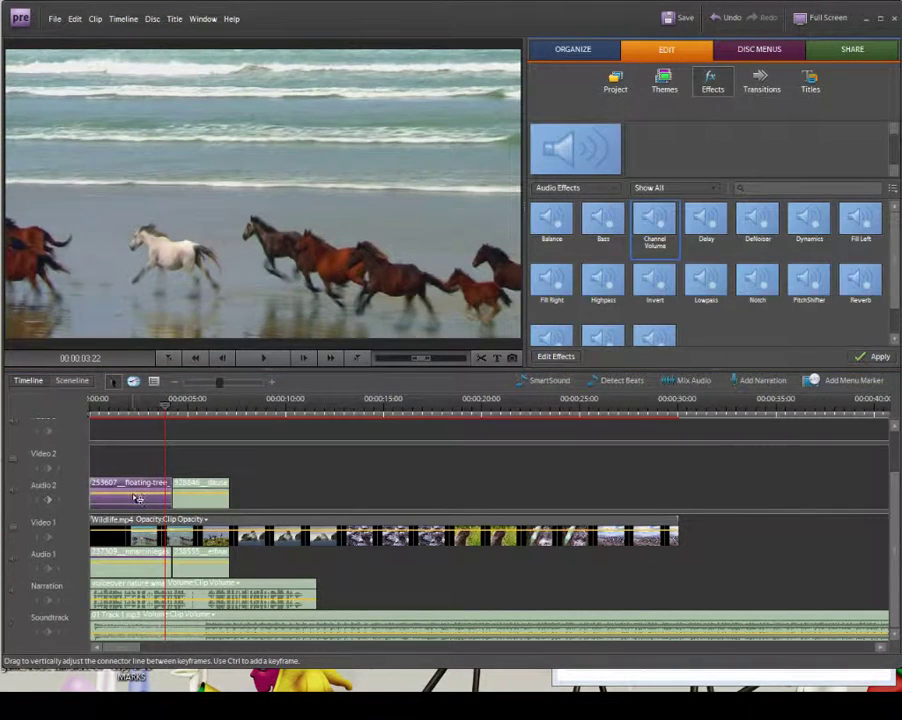
click(137, 411)
click(90, 411)
key(space)
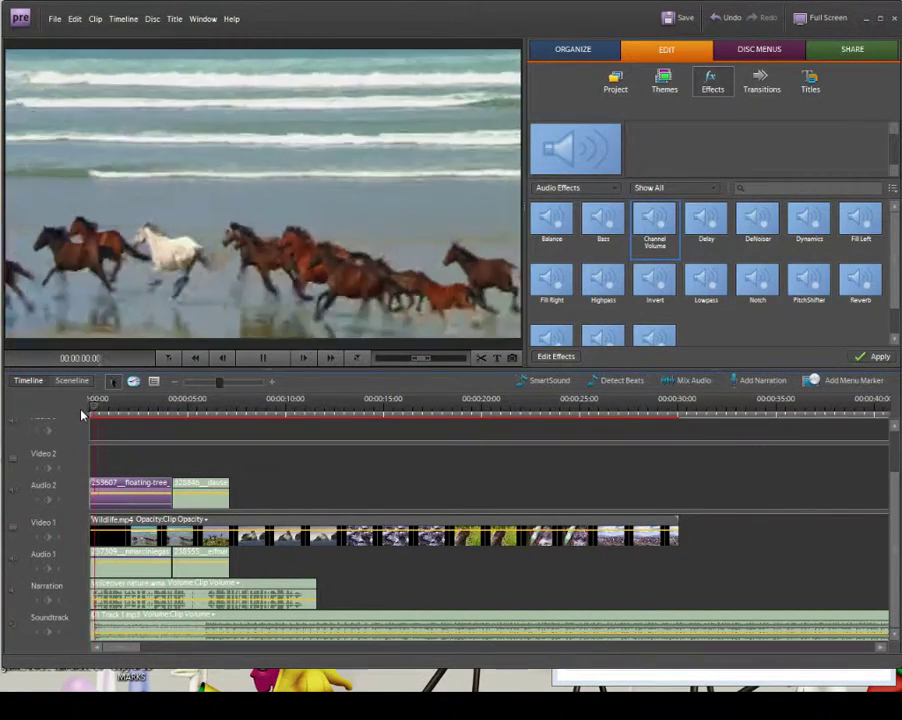
Lower the volume line of the 253607 clip on Audio 2 and play the mix through to the seal scene.
click(110, 474)
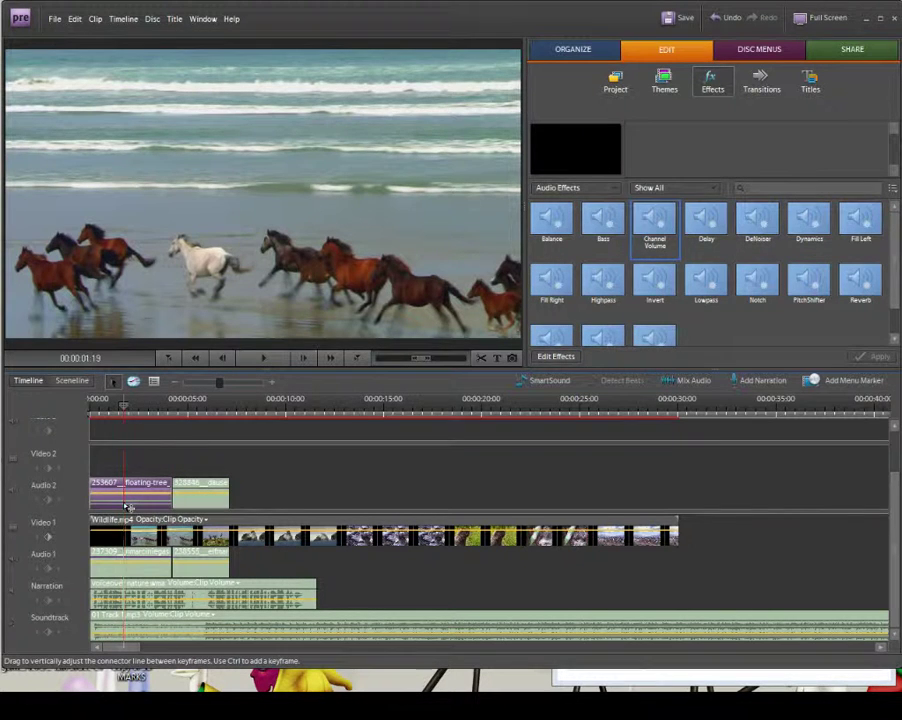
drag(126, 414, 88, 414)
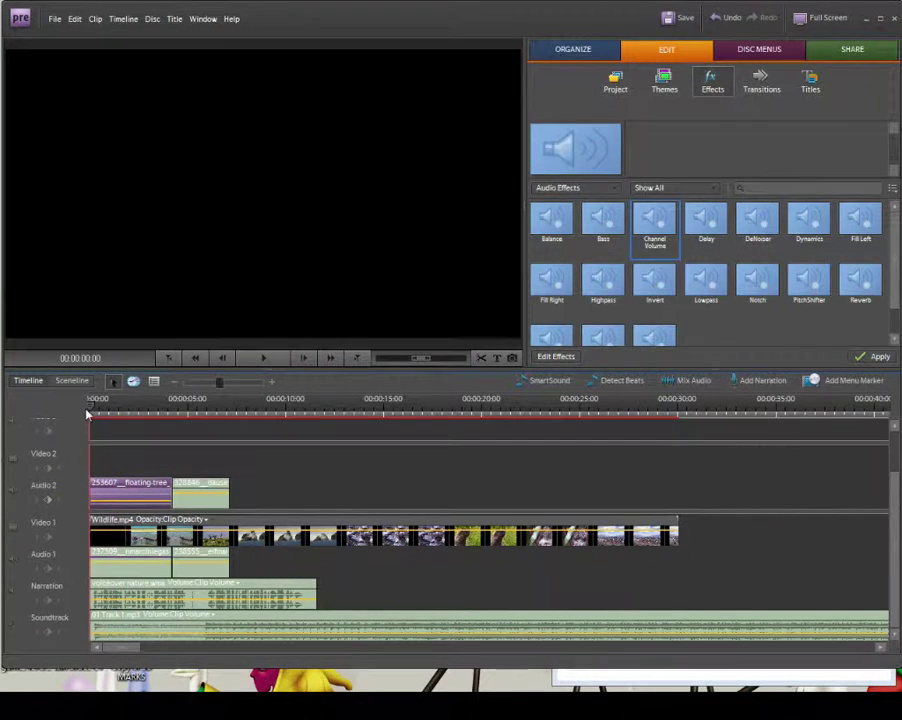
key(space)
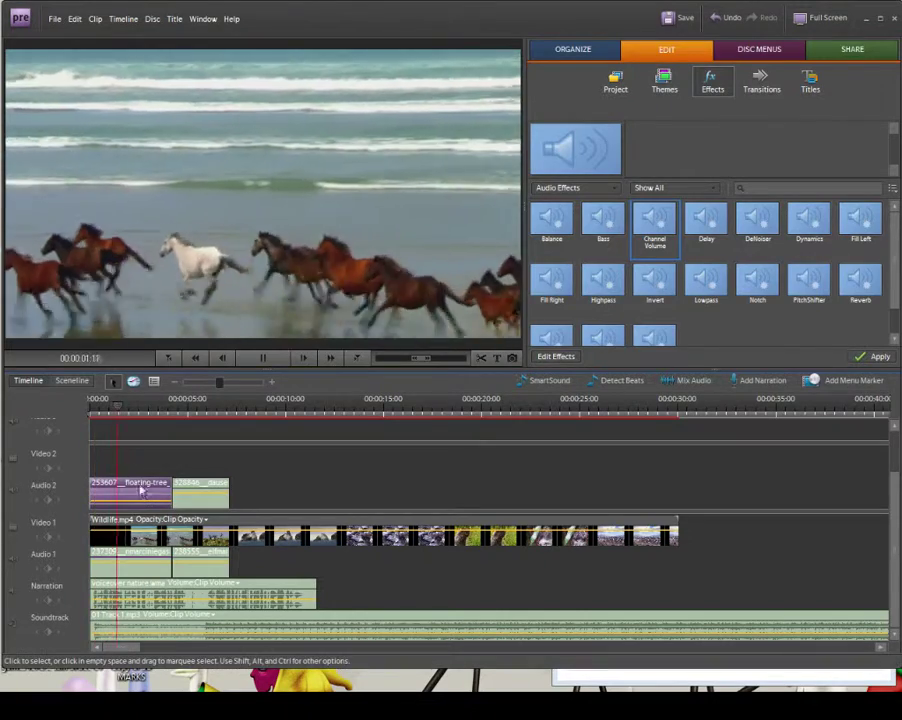
key(space)
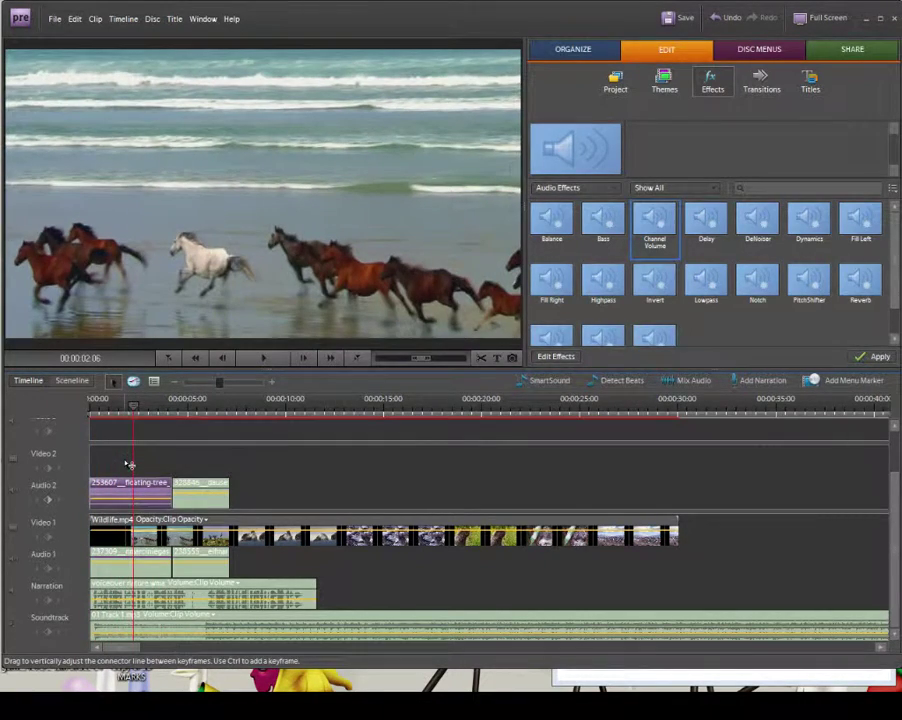
key(space)
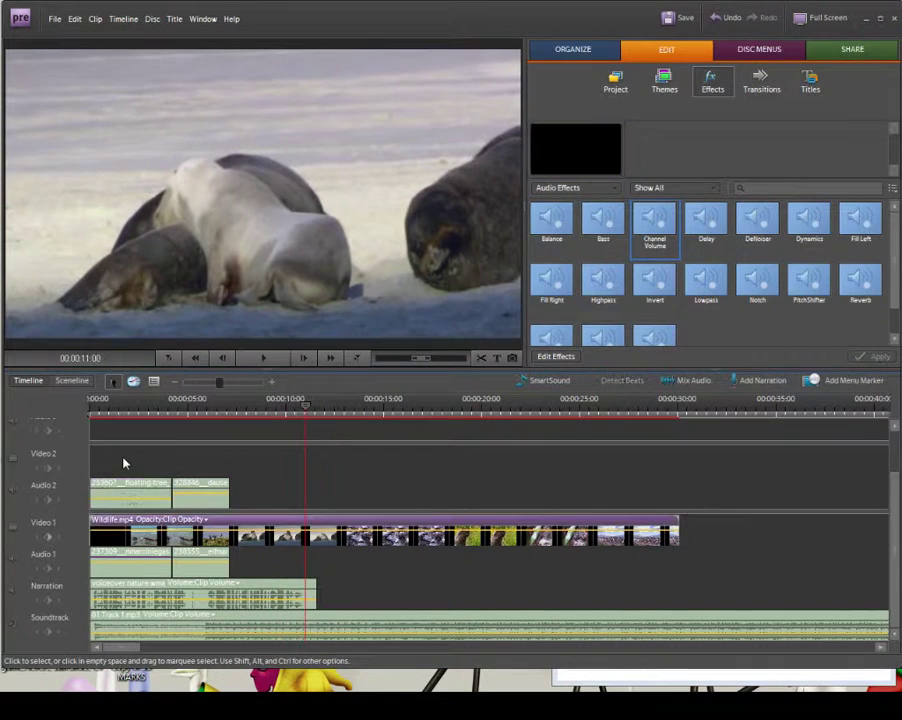
click(124, 463)
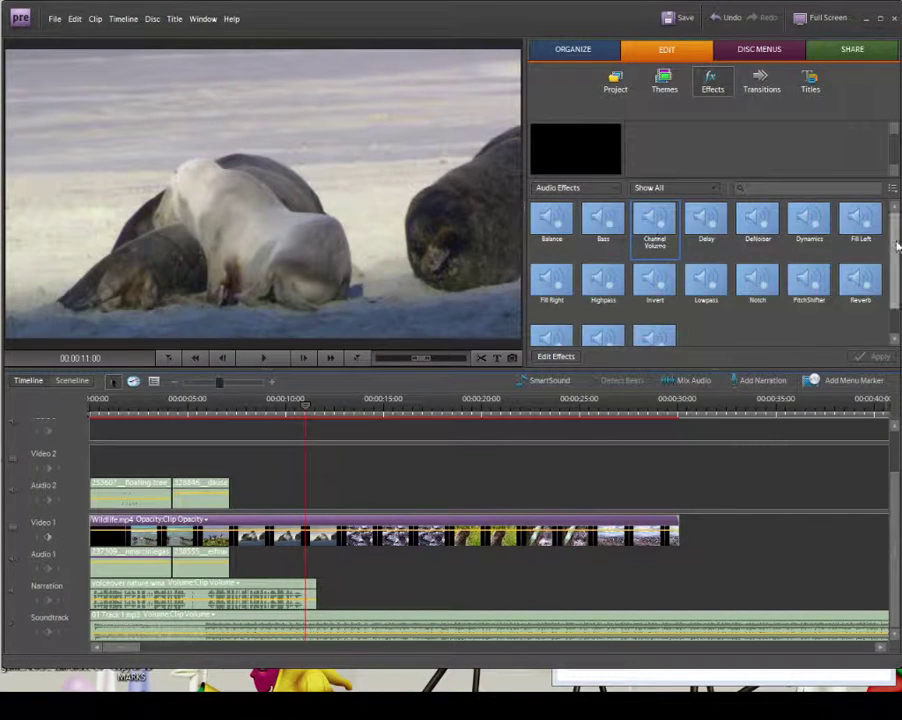
Select the 253607 clip on Audio 2 and return the playhead to the start of the timeline.
drag(892, 251, 895, 328)
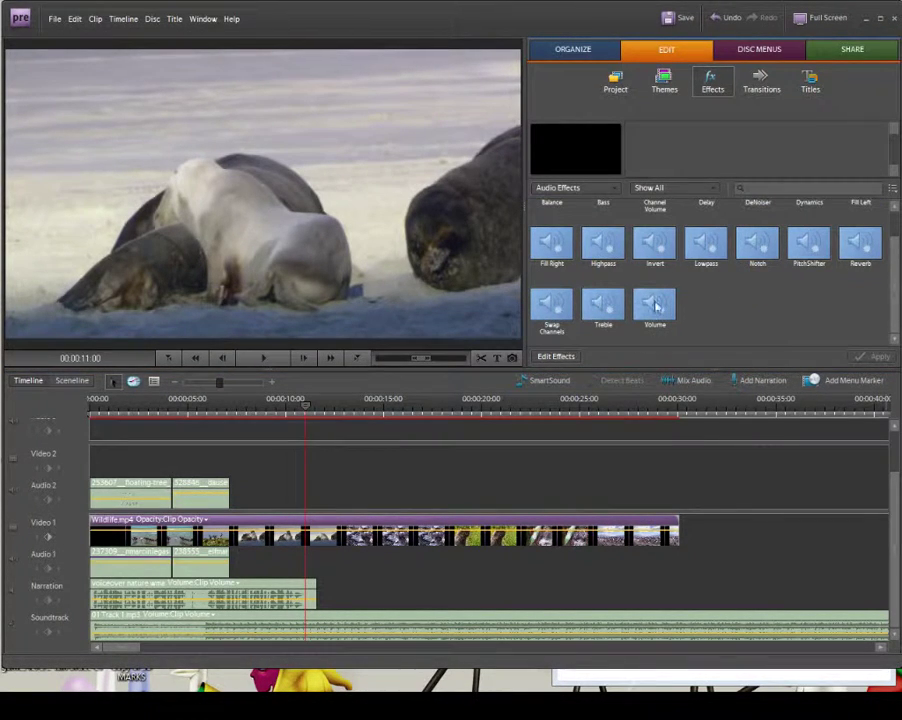
click(174, 487)
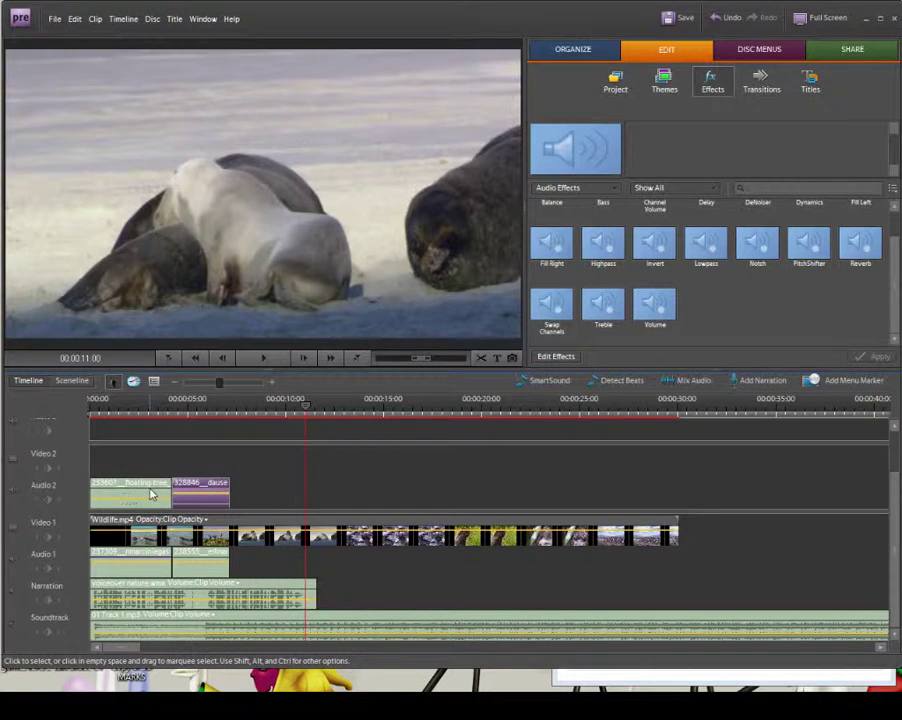
click(151, 491)
drag(141, 416, 100, 405)
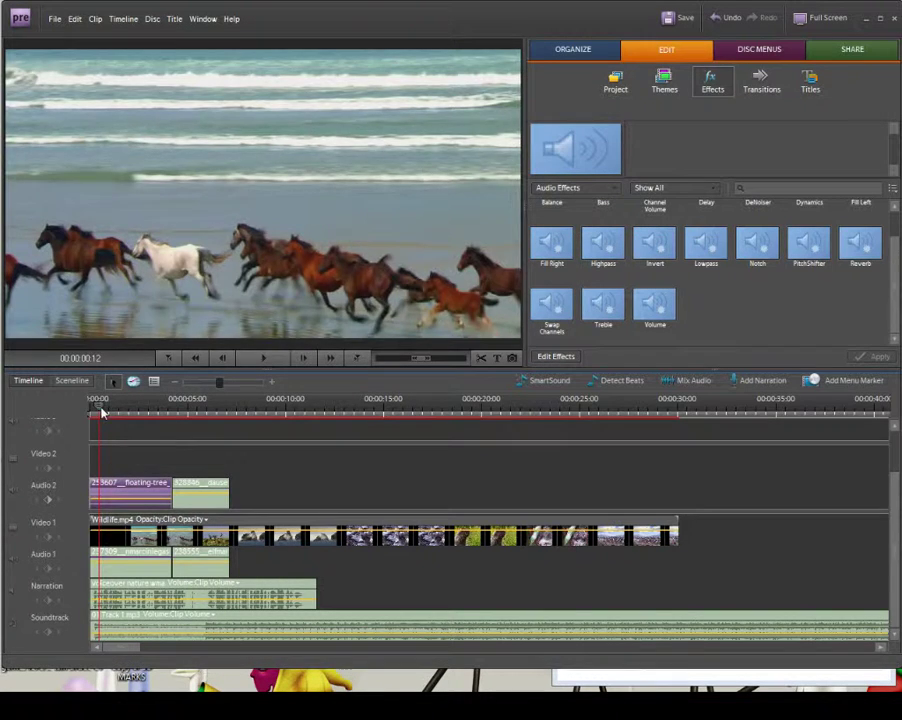
key(Home)
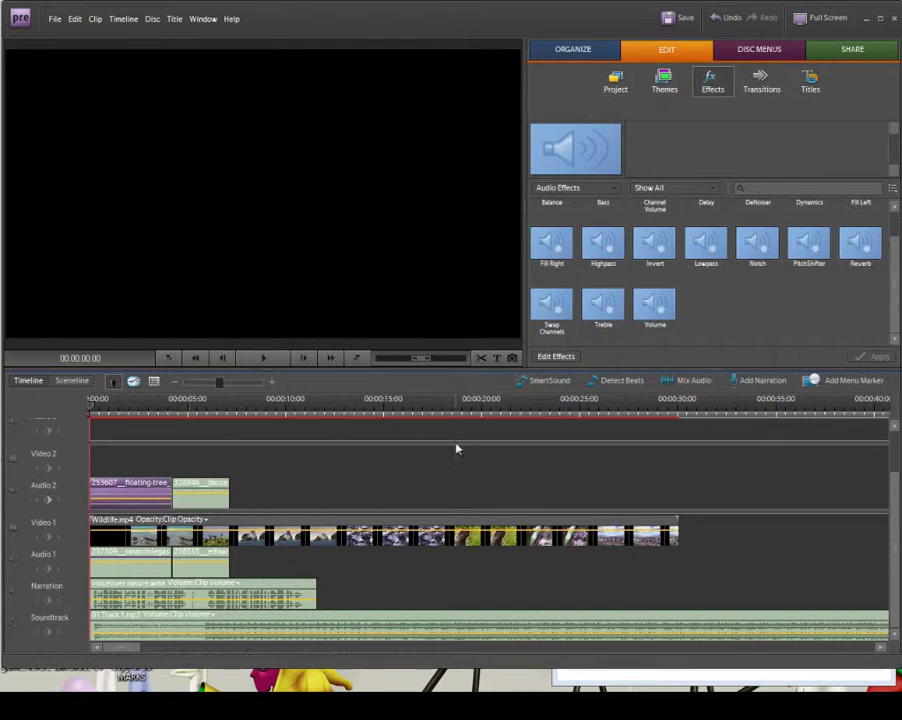
key(alt+Tab)
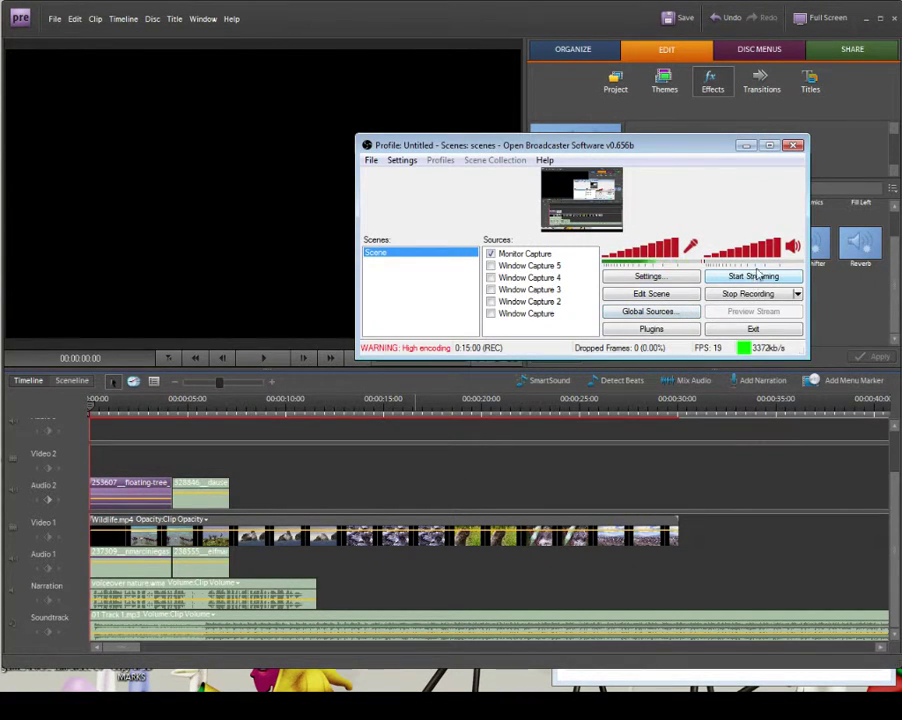